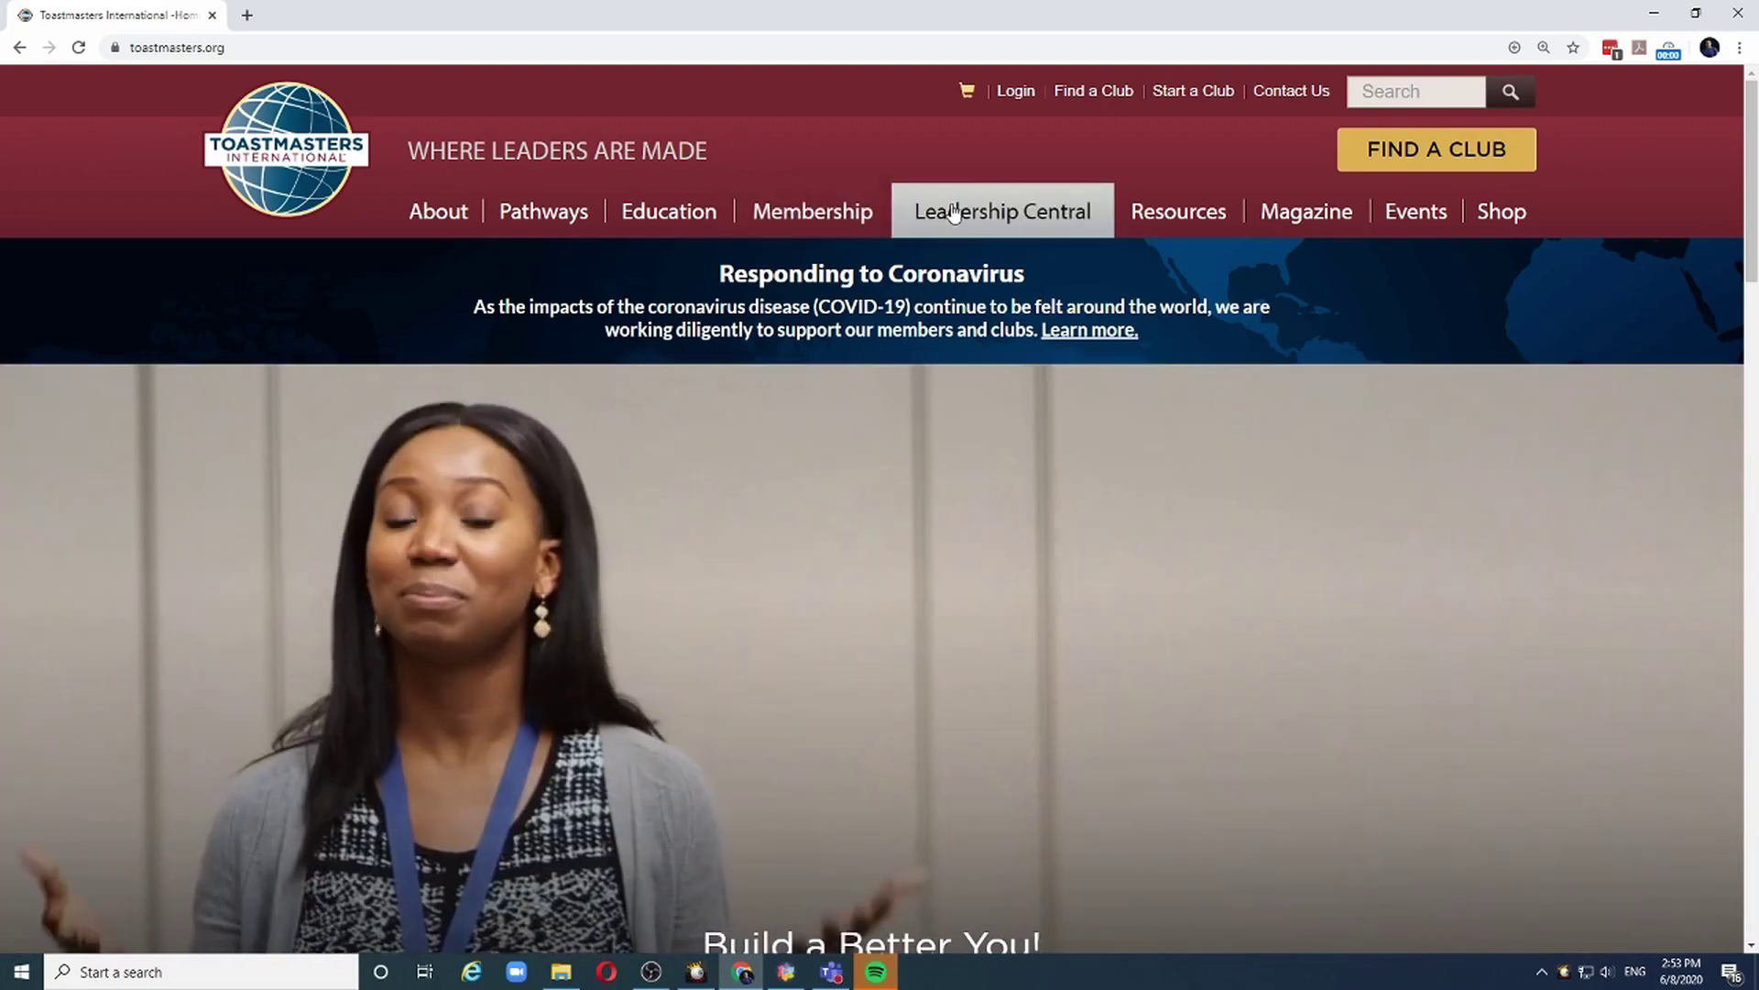
Step: Open the Distinguished Performance Reports dashboard from the Leadership Central menu
mouse_move(953, 214)
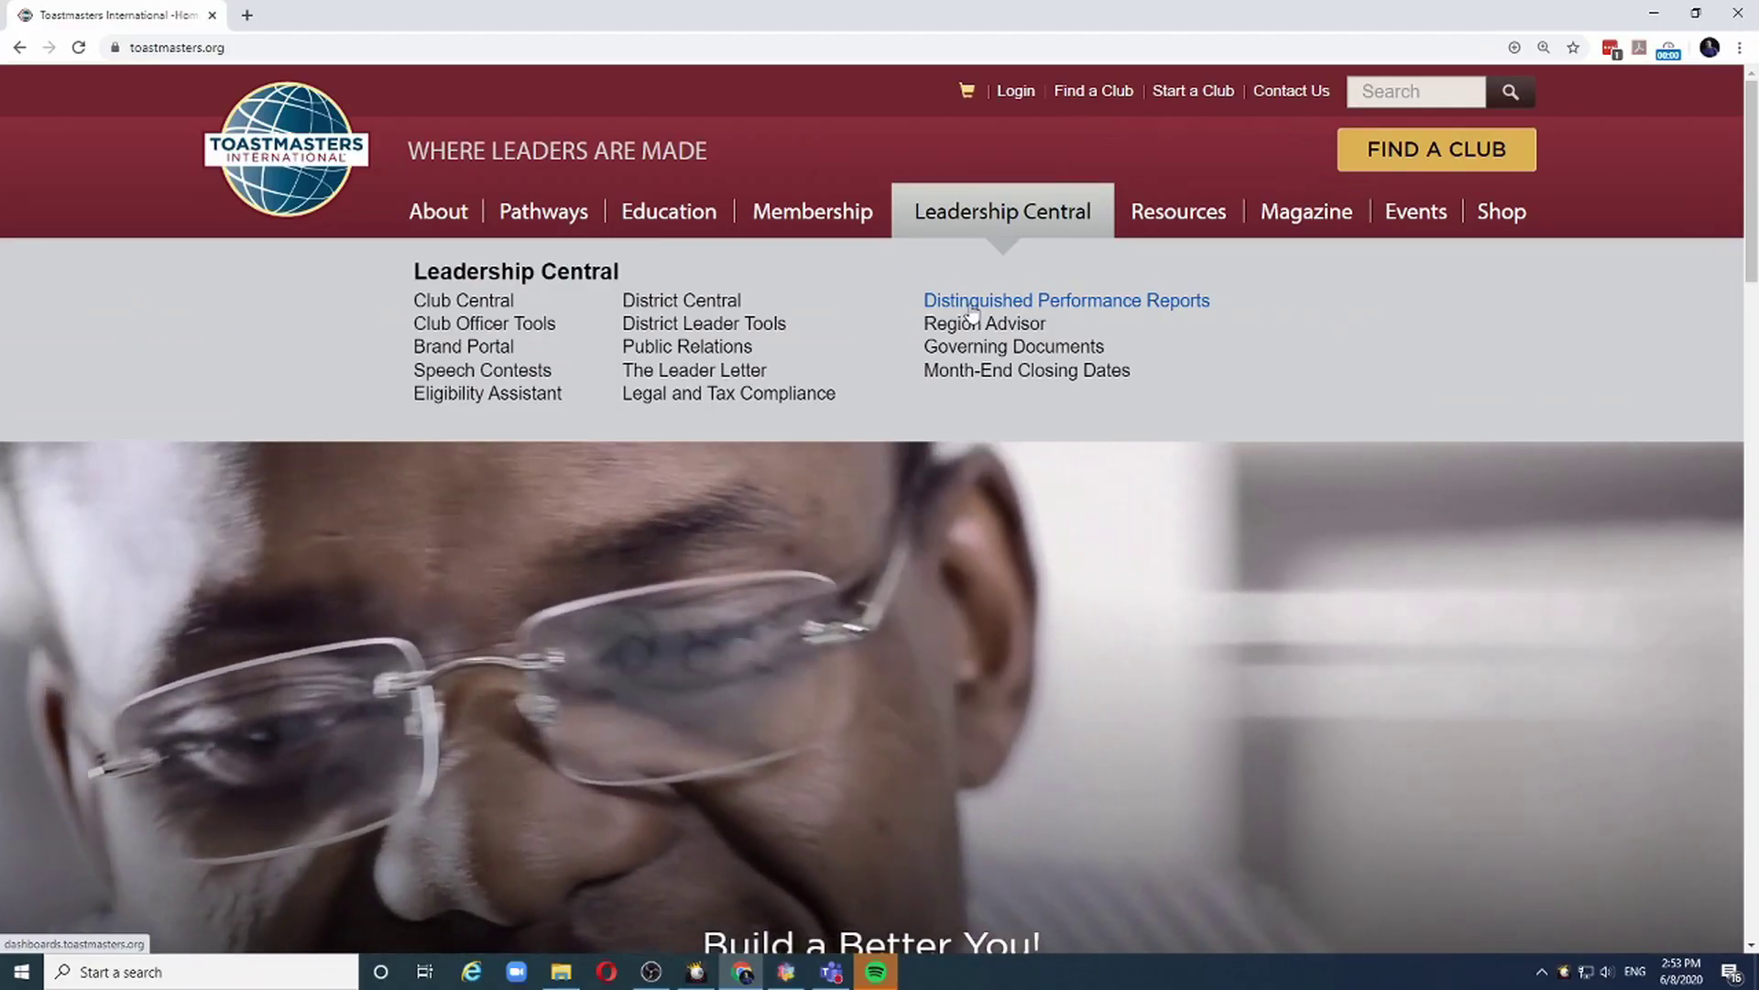
click(973, 311)
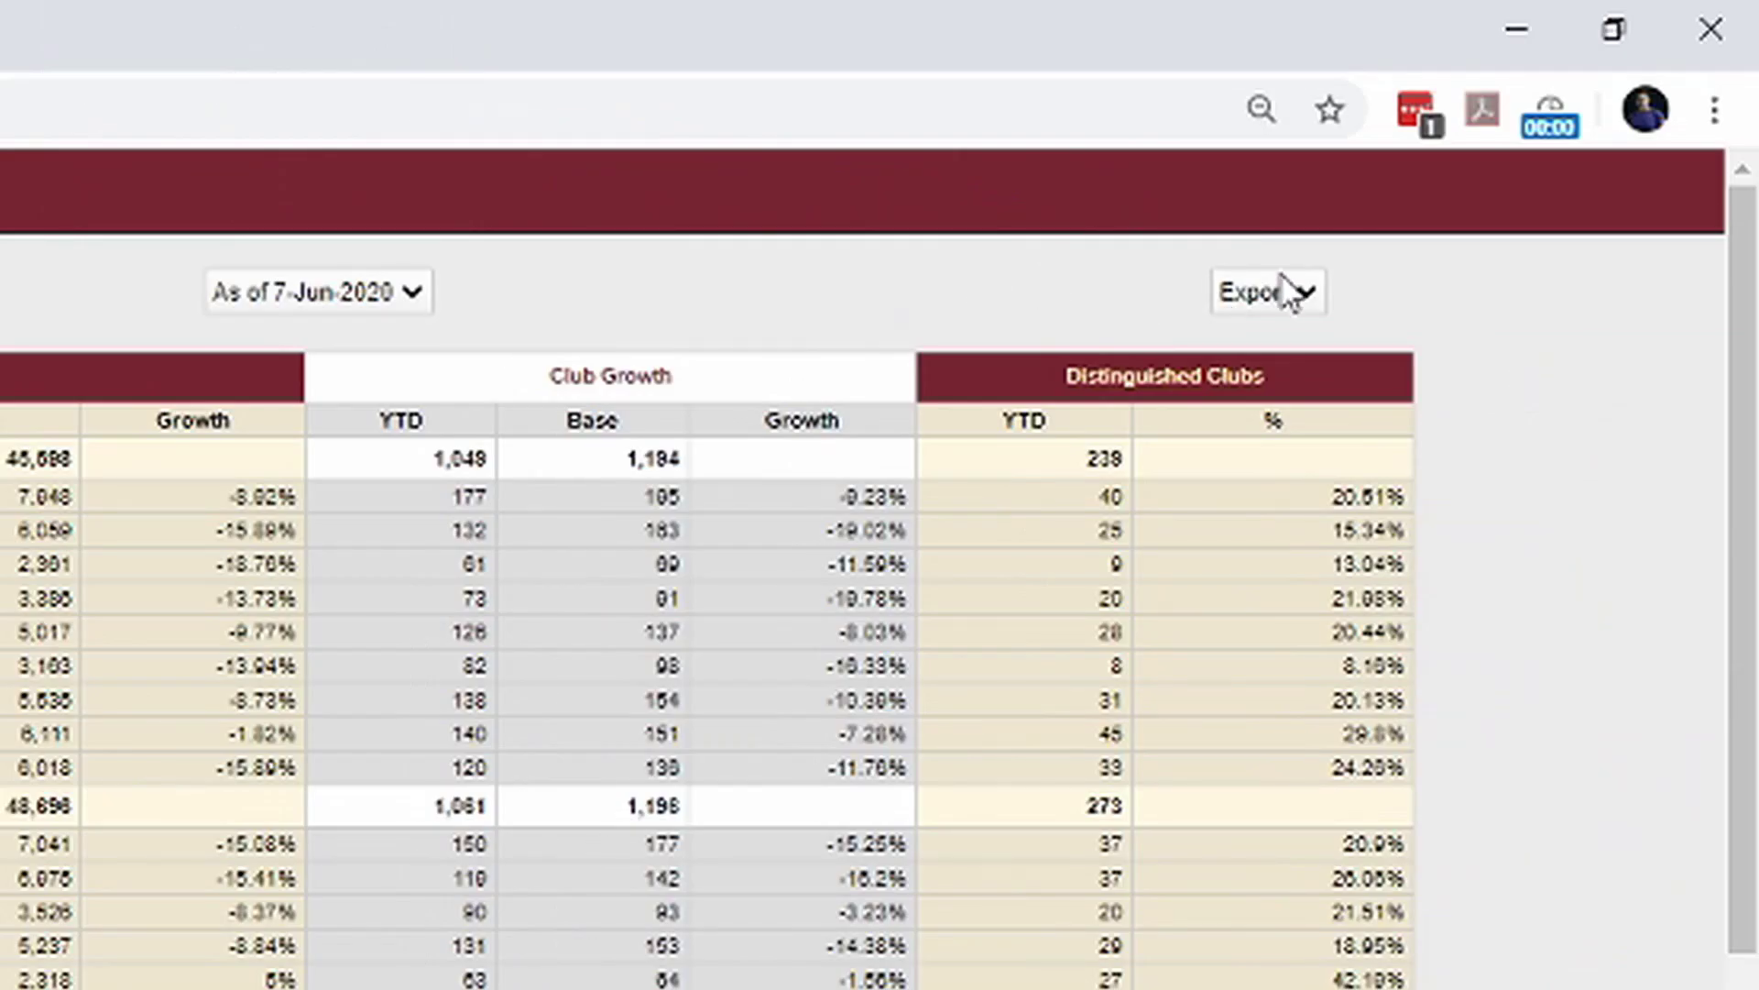
Step: Export the district overview as CSV, then show District 20's Club Performance report
click(1307, 293)
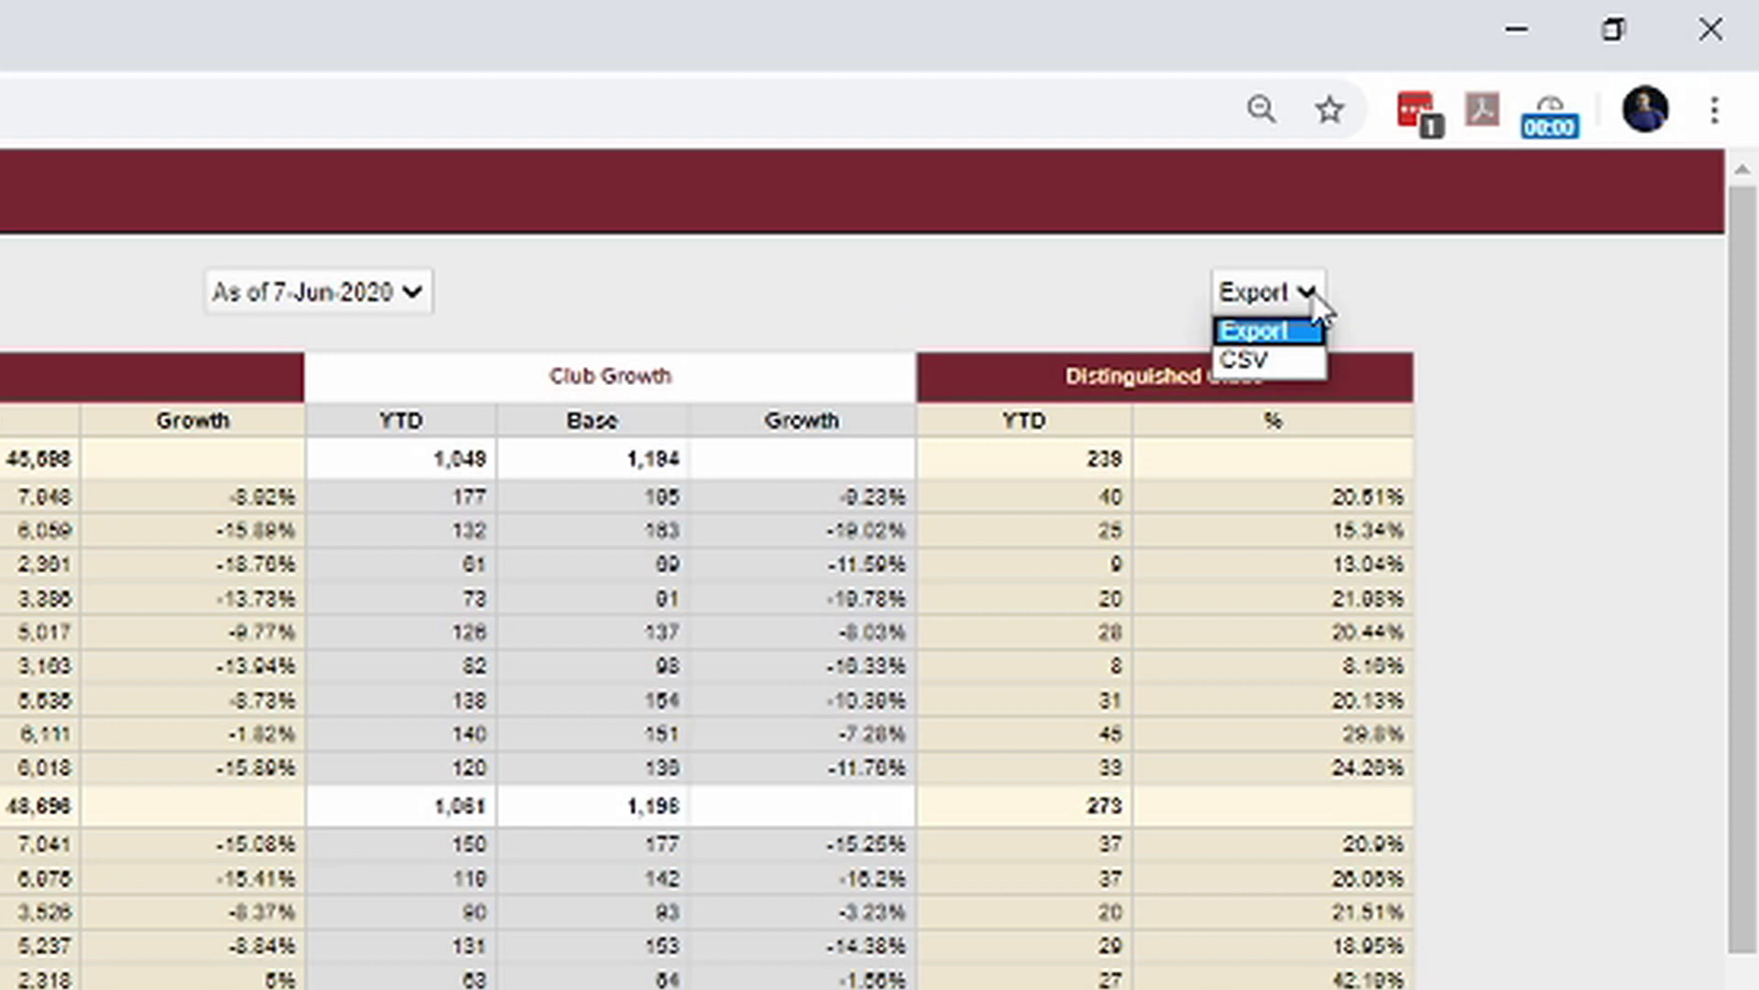
click(1261, 361)
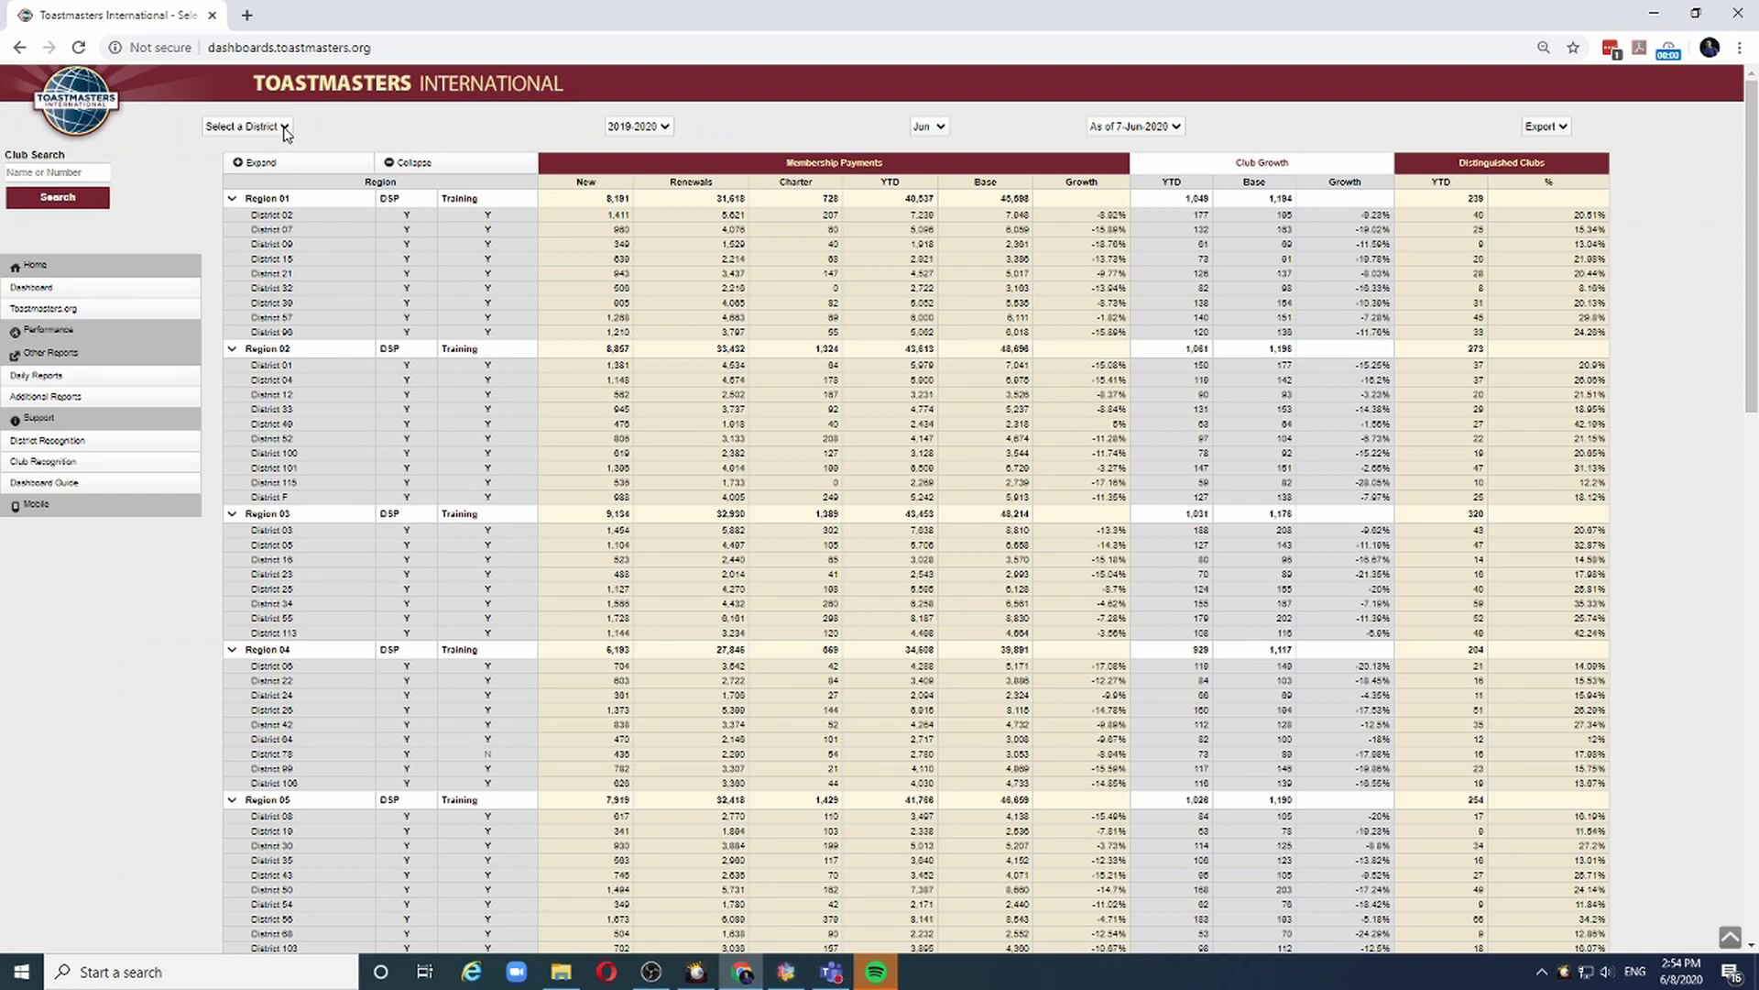
click(286, 128)
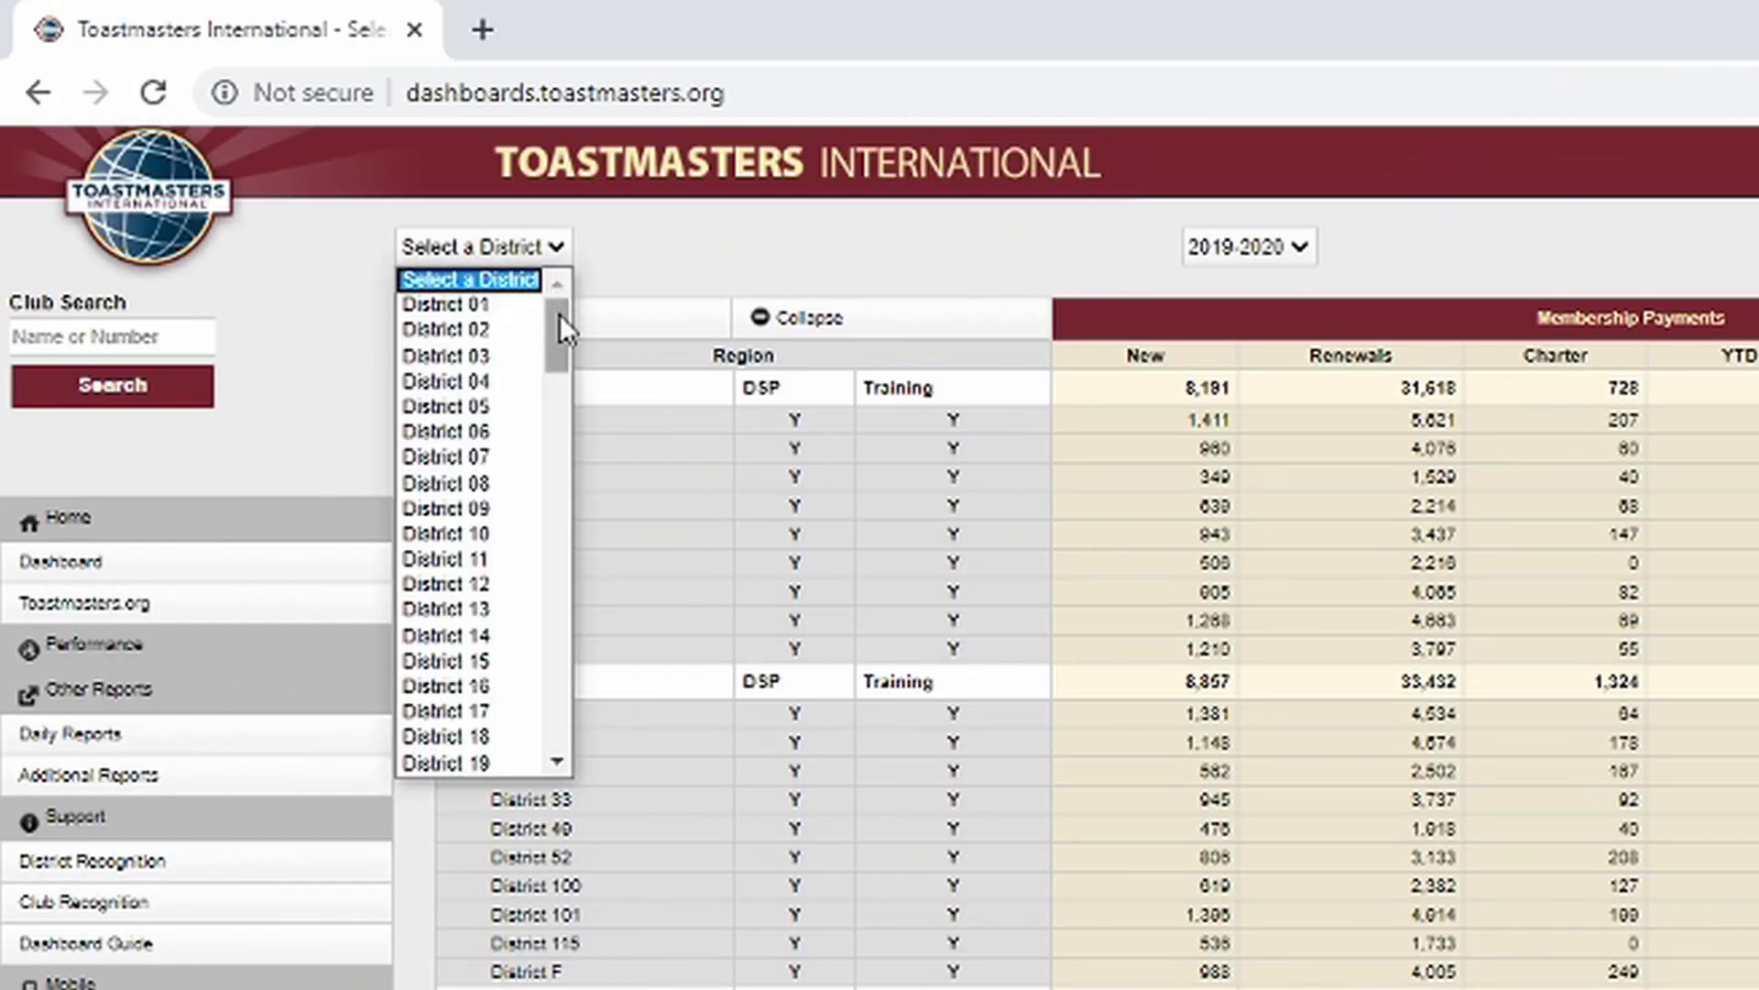
drag(287, 160, 297, 185)
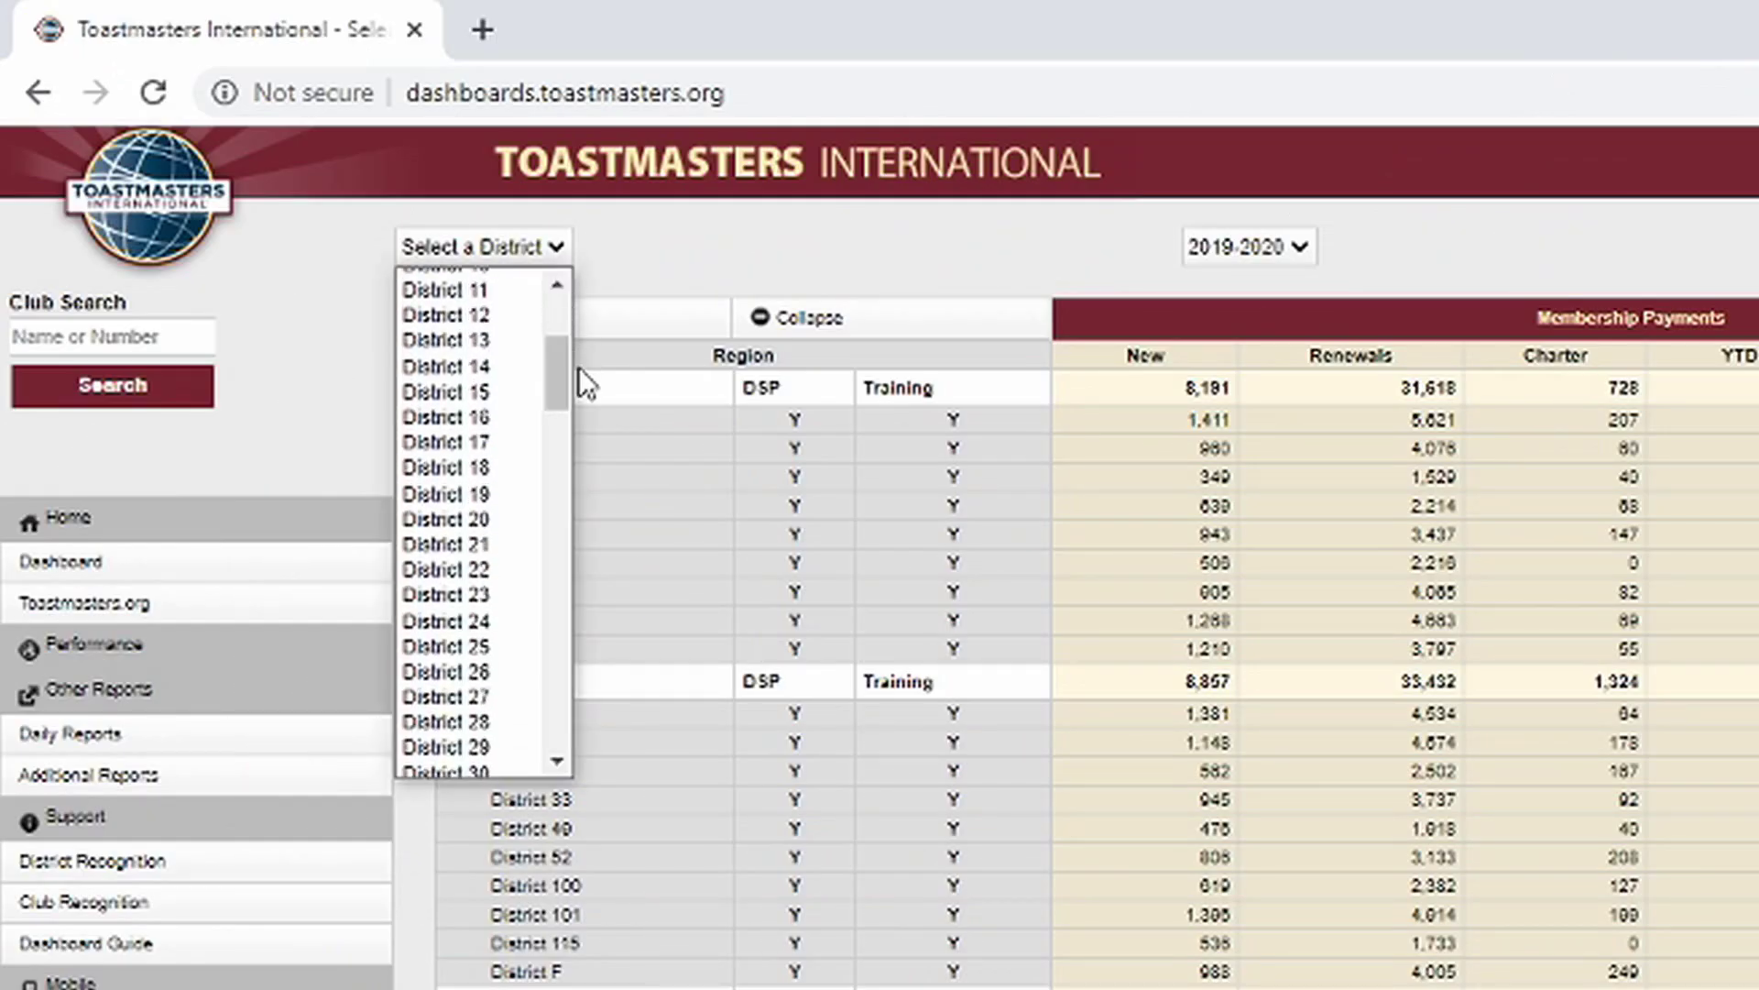
click(513, 519)
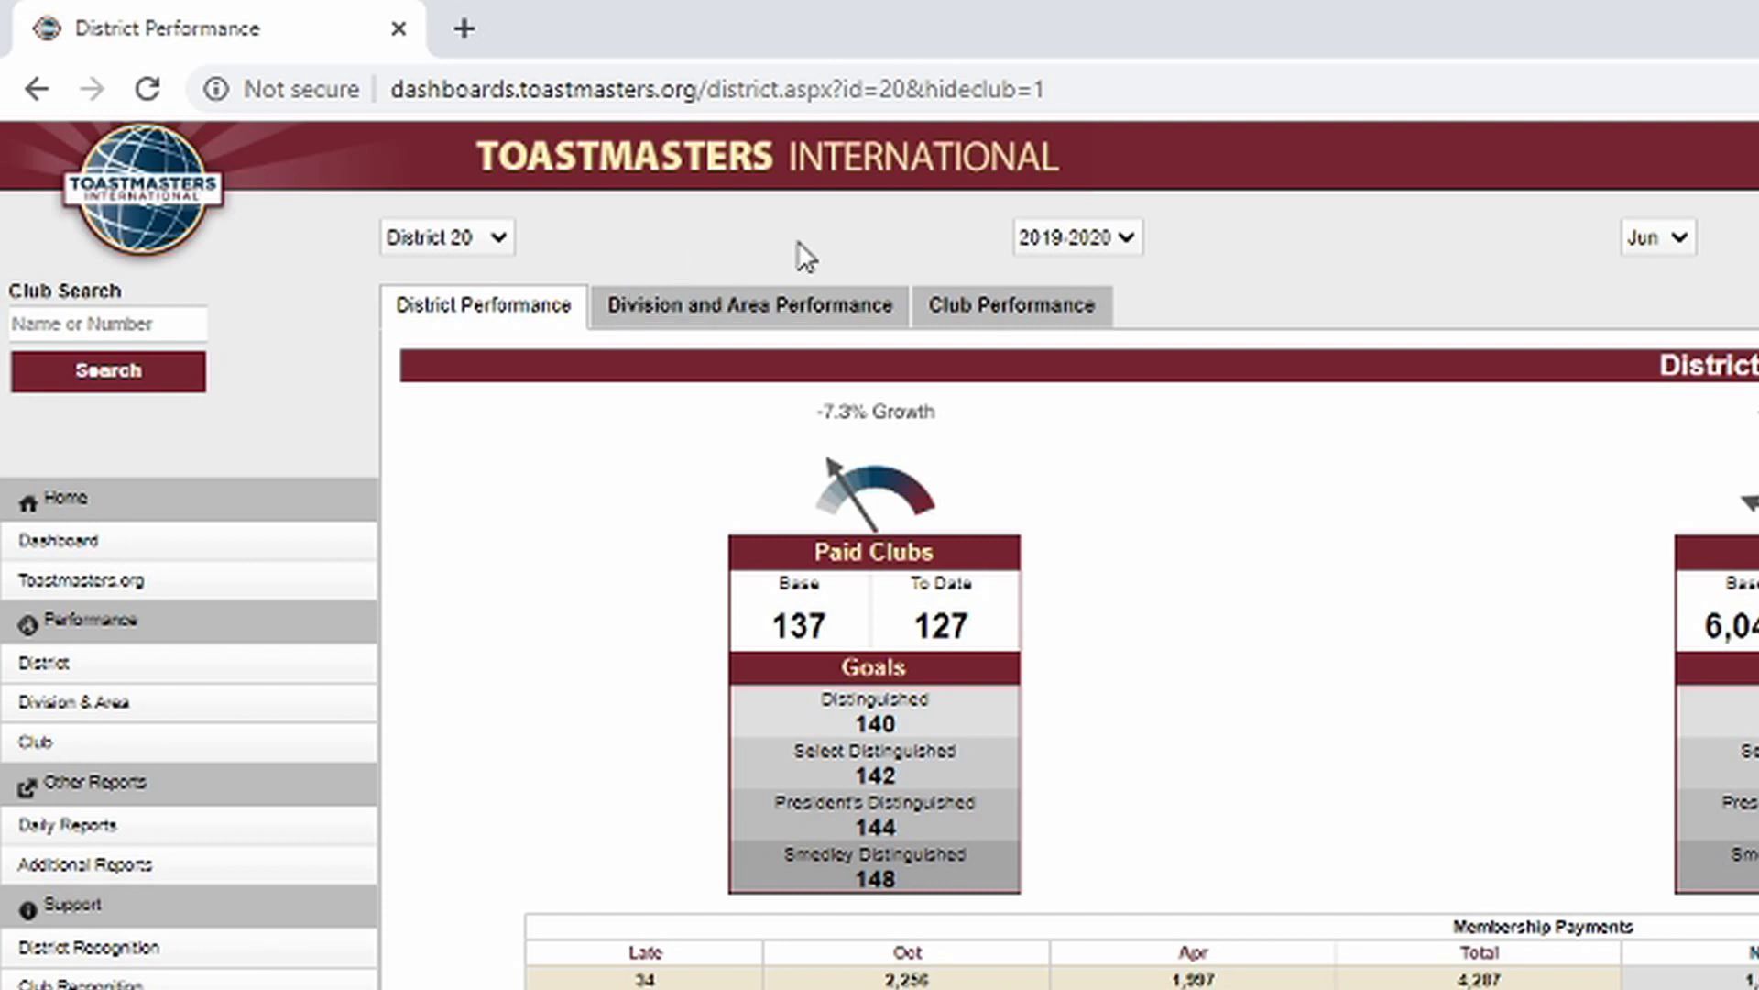
click(990, 316)
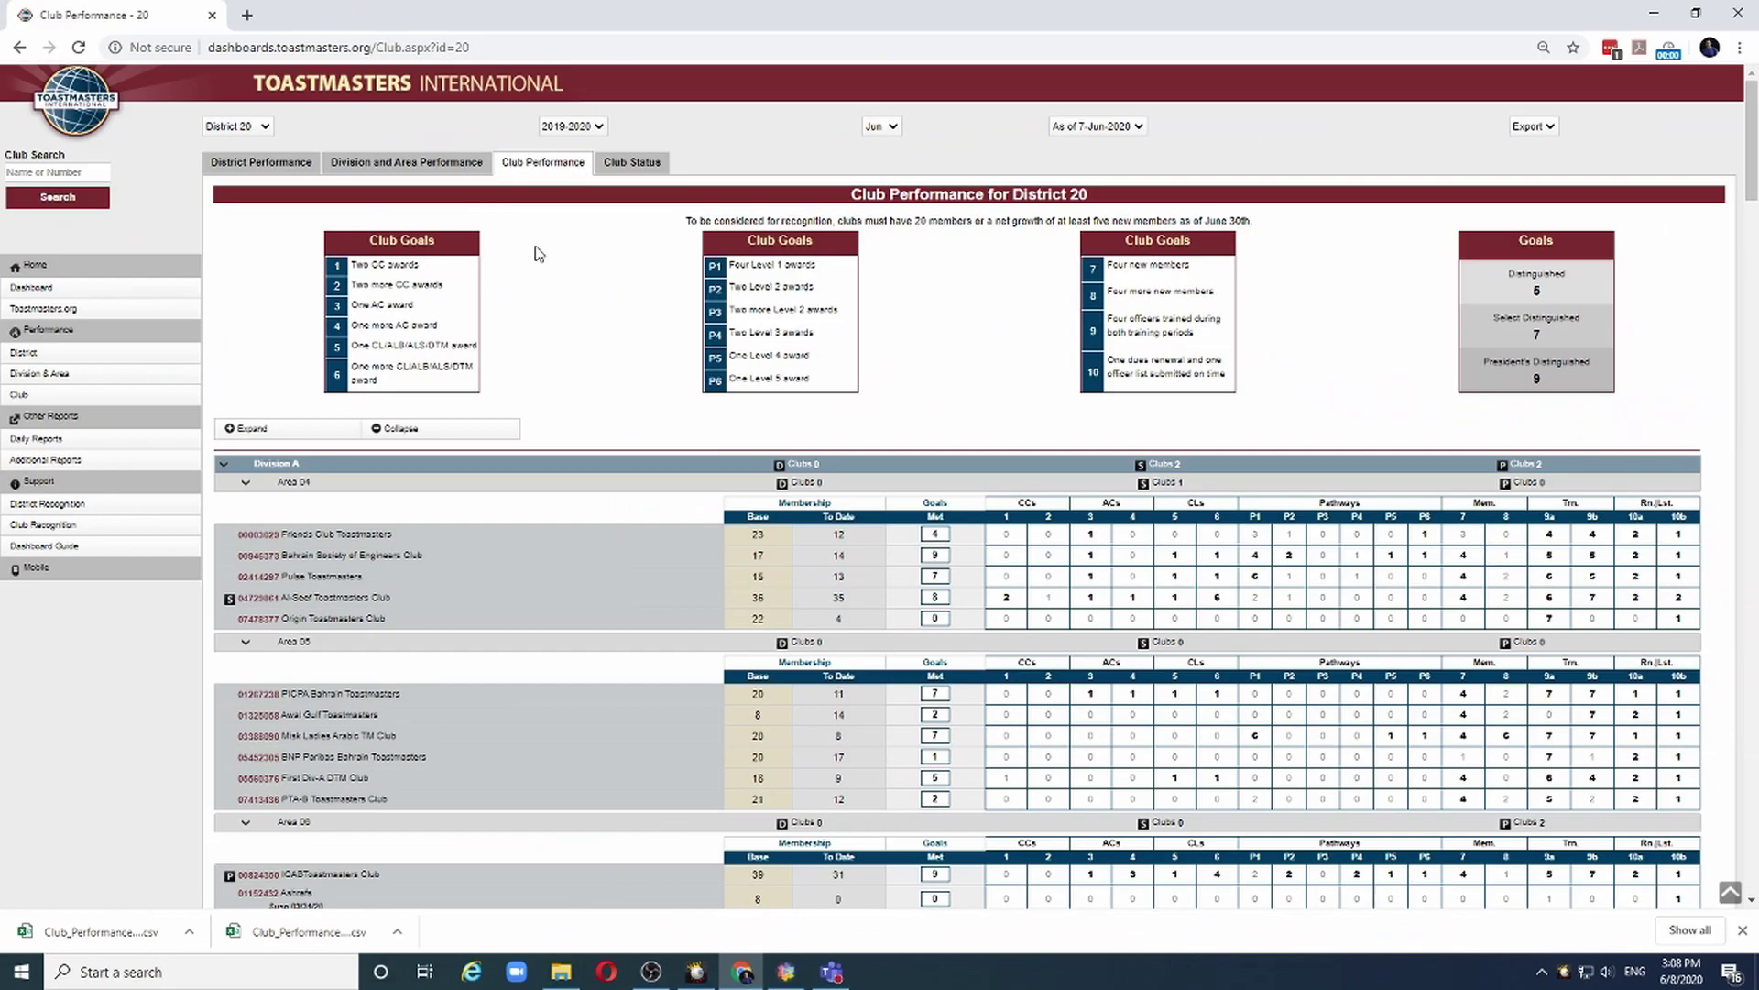
Step: Export District 20's Club Performance report to CSV from the top of the page
scroll(538, 254, down, 15)
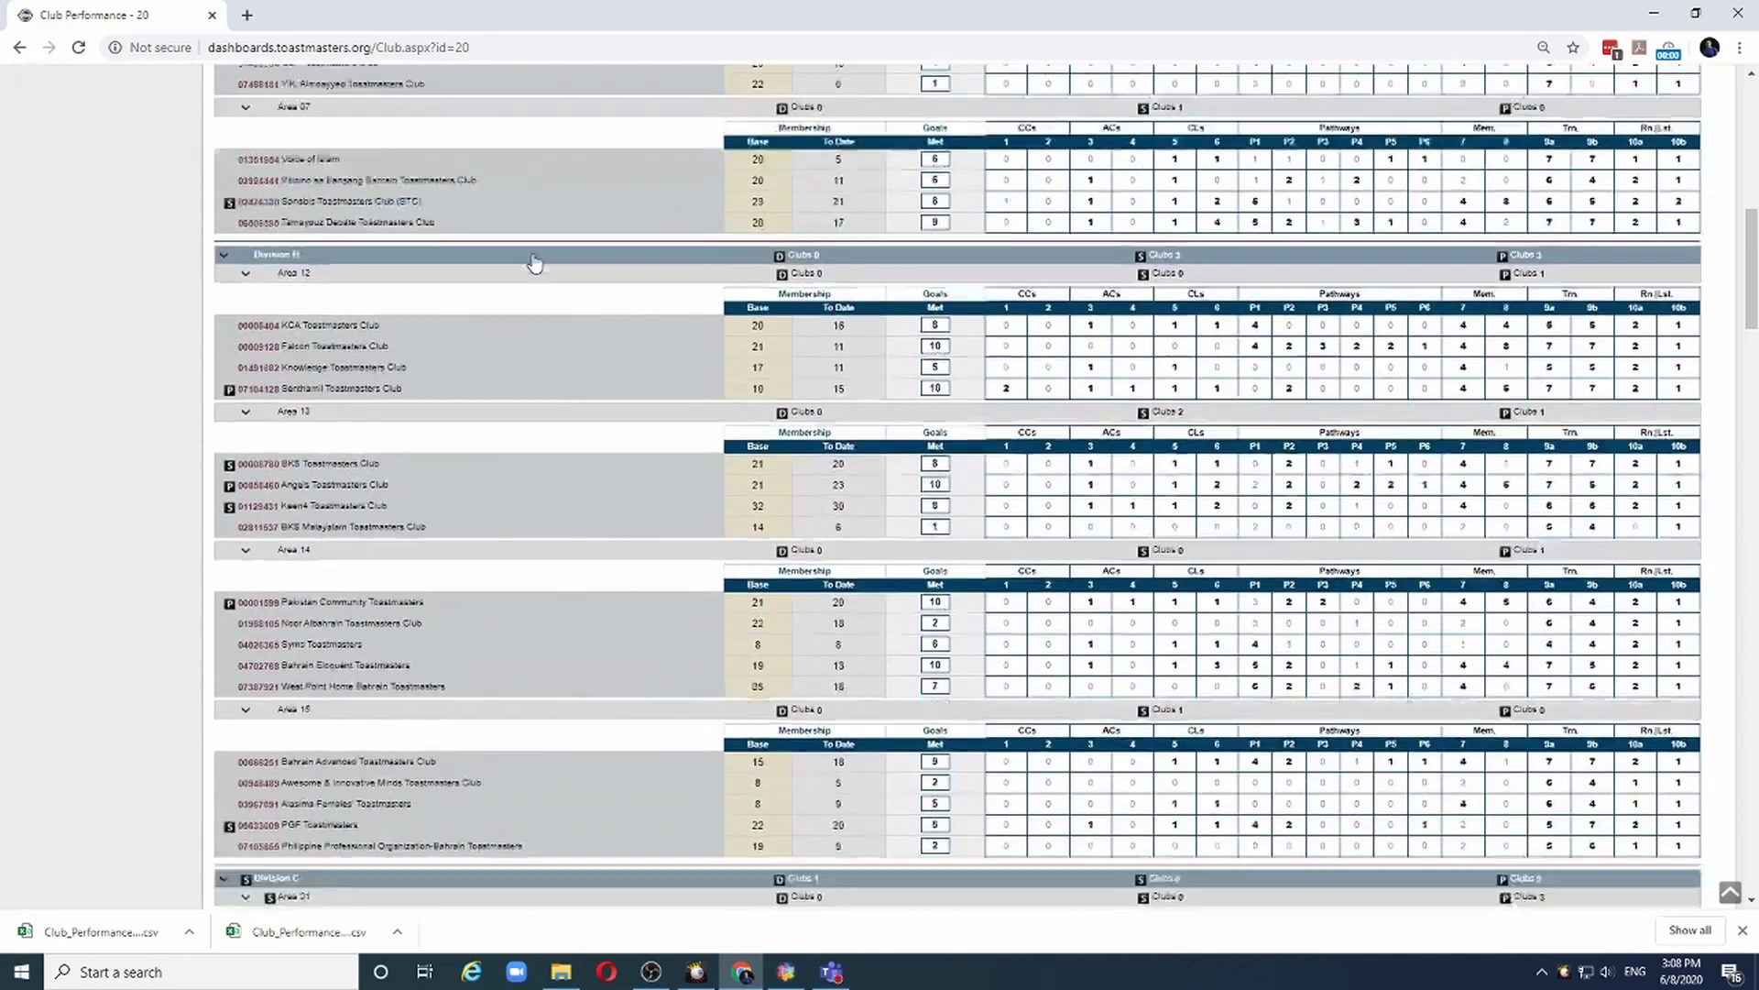
scroll(535, 264, down, 20)
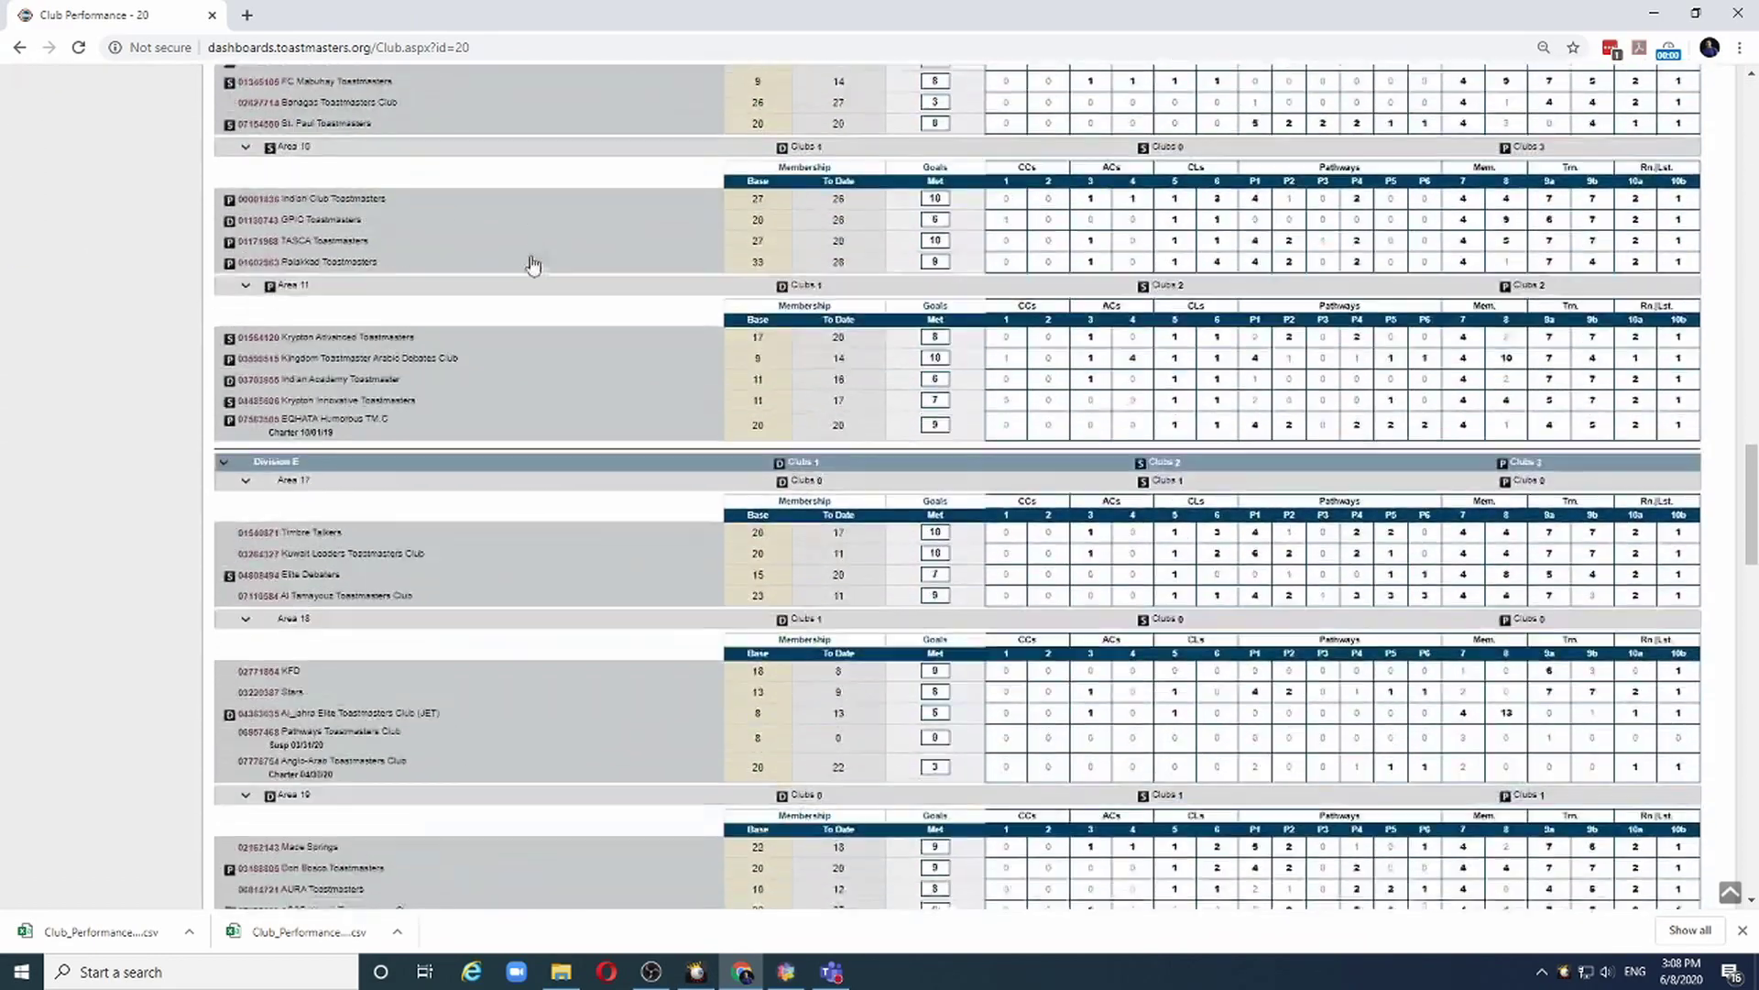
key(Home)
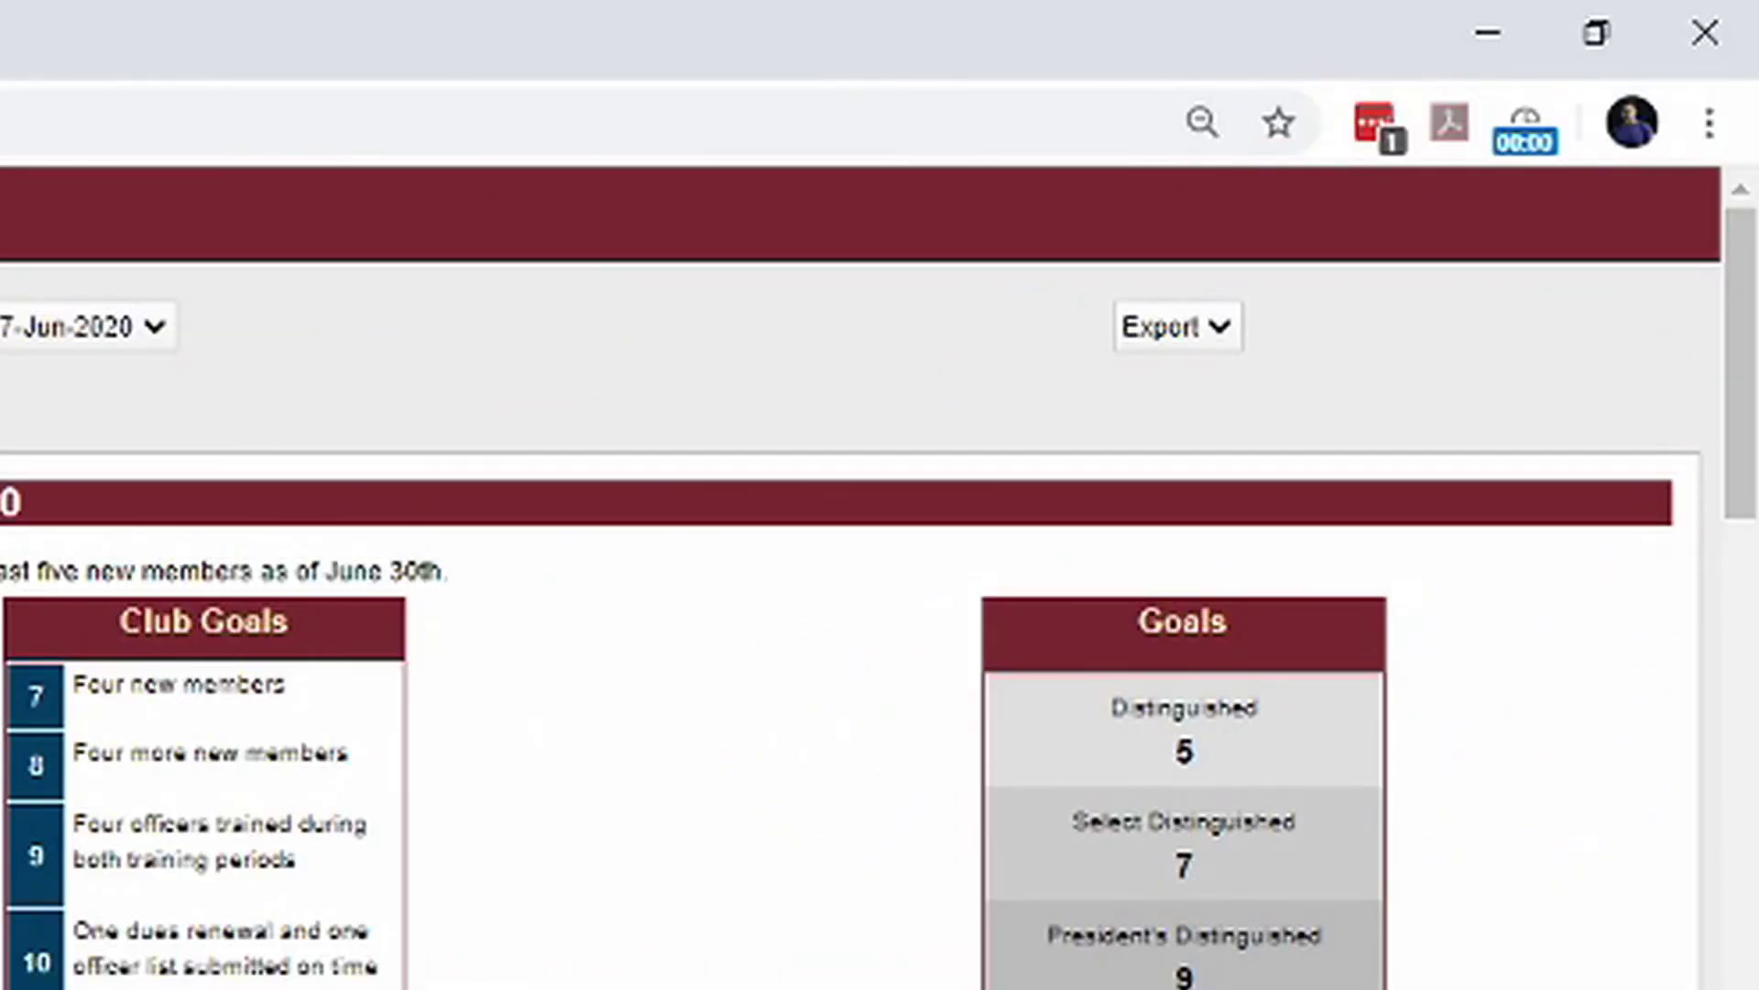
click(1219, 328)
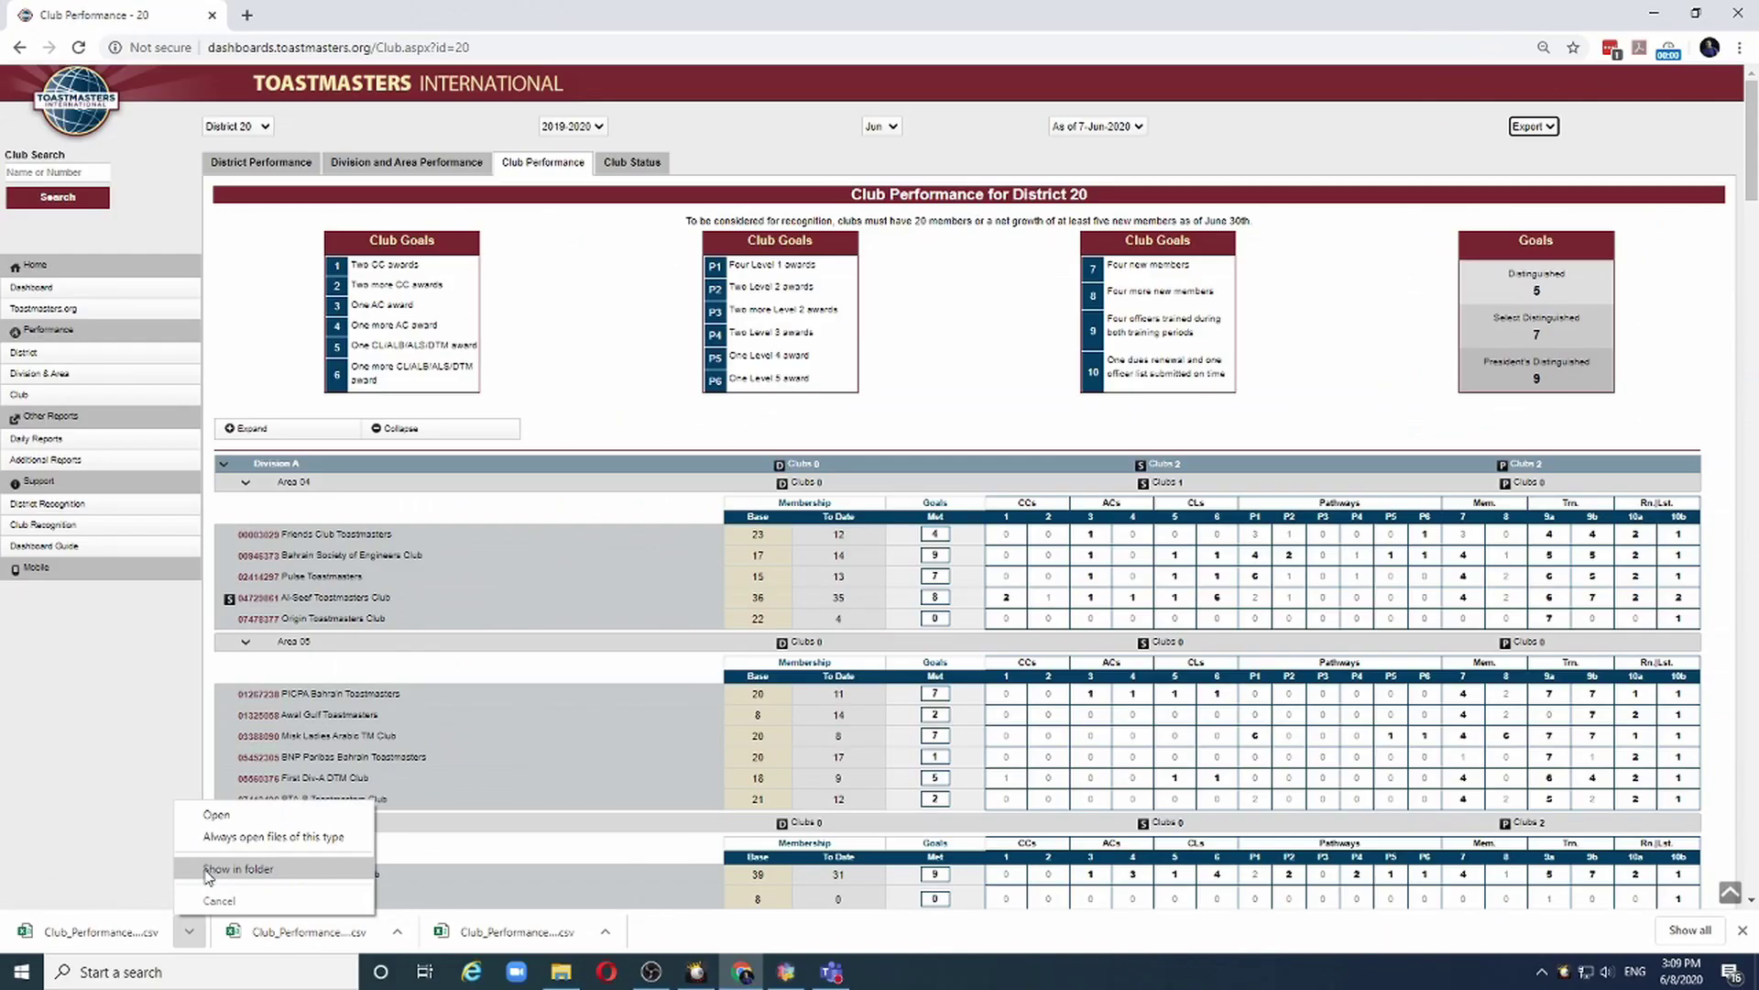
Step: Open Club_Performance (6).csv from the Downloads folder in Excel
click(209, 871)
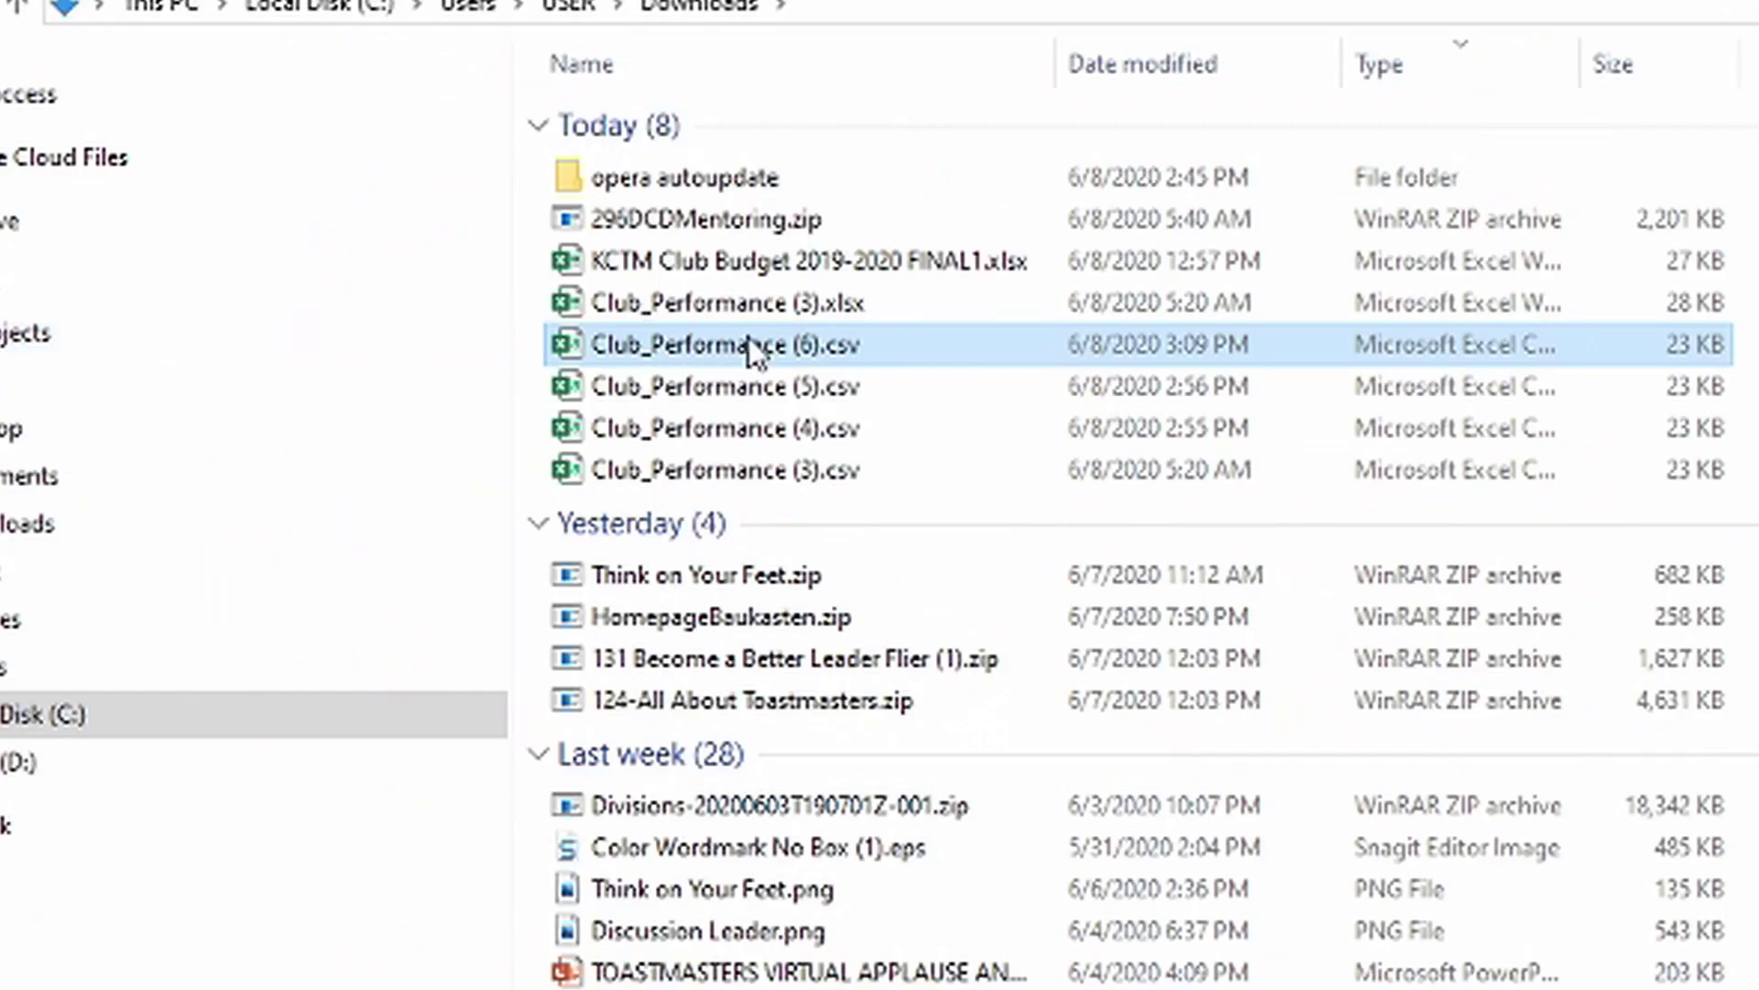
double_click(762, 347)
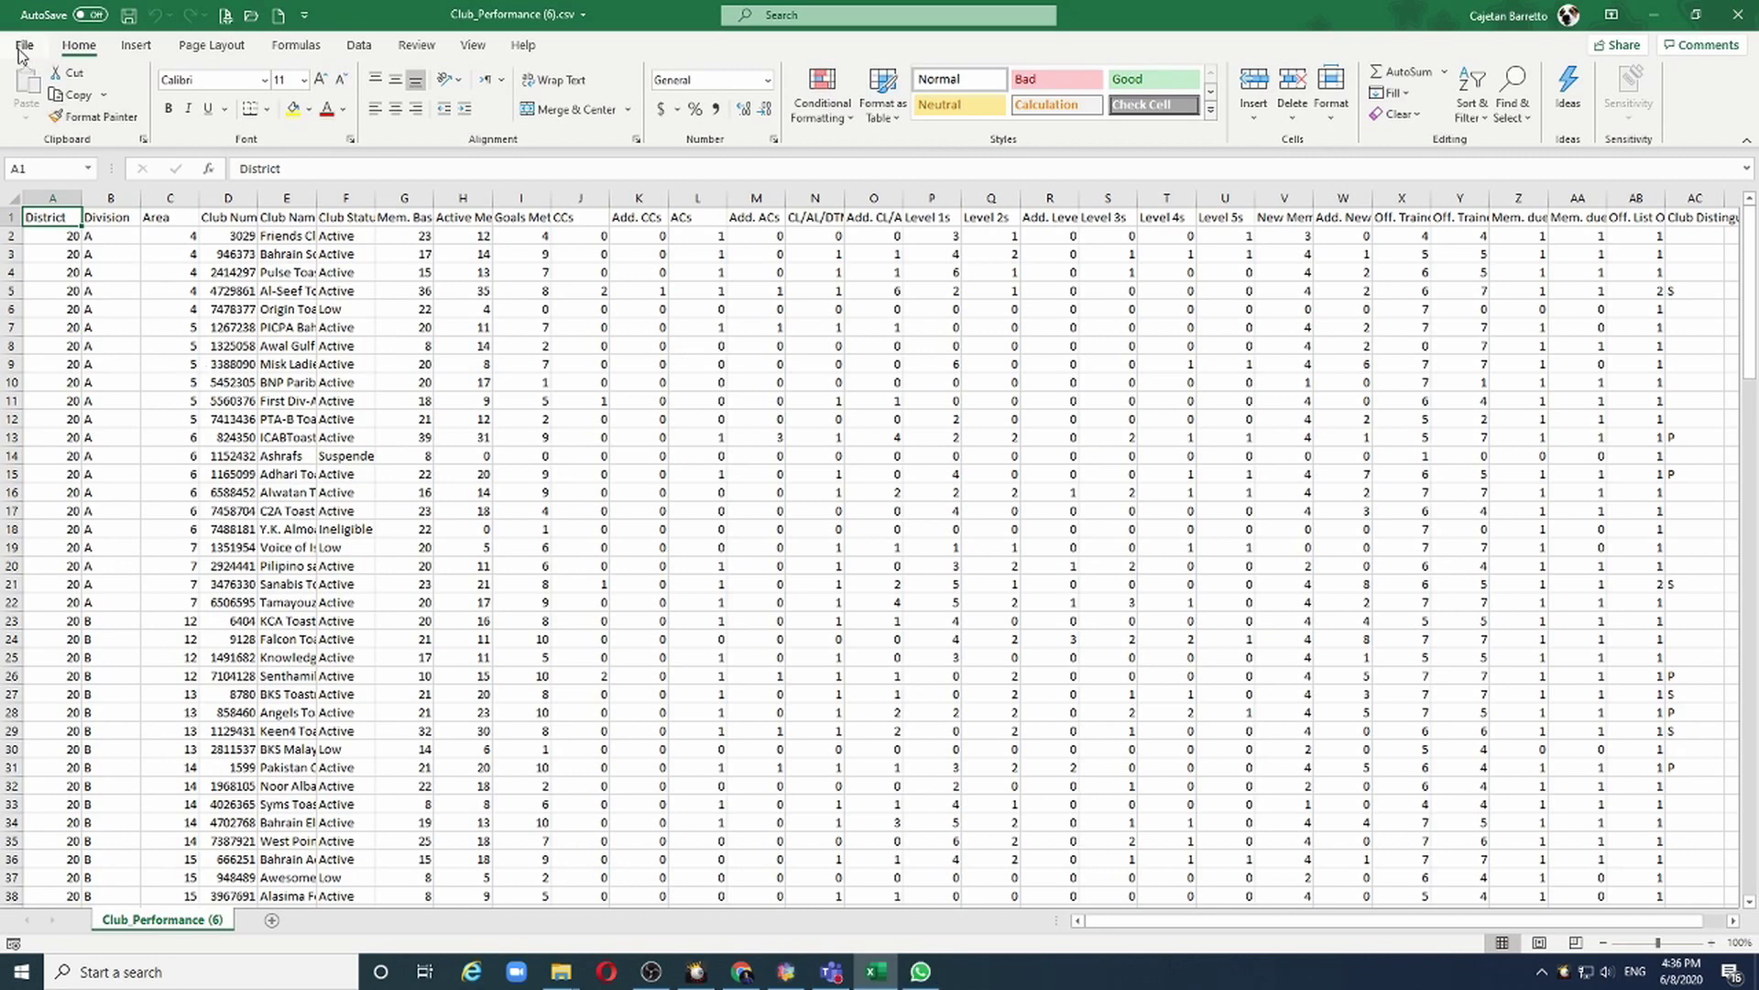
click(22, 46)
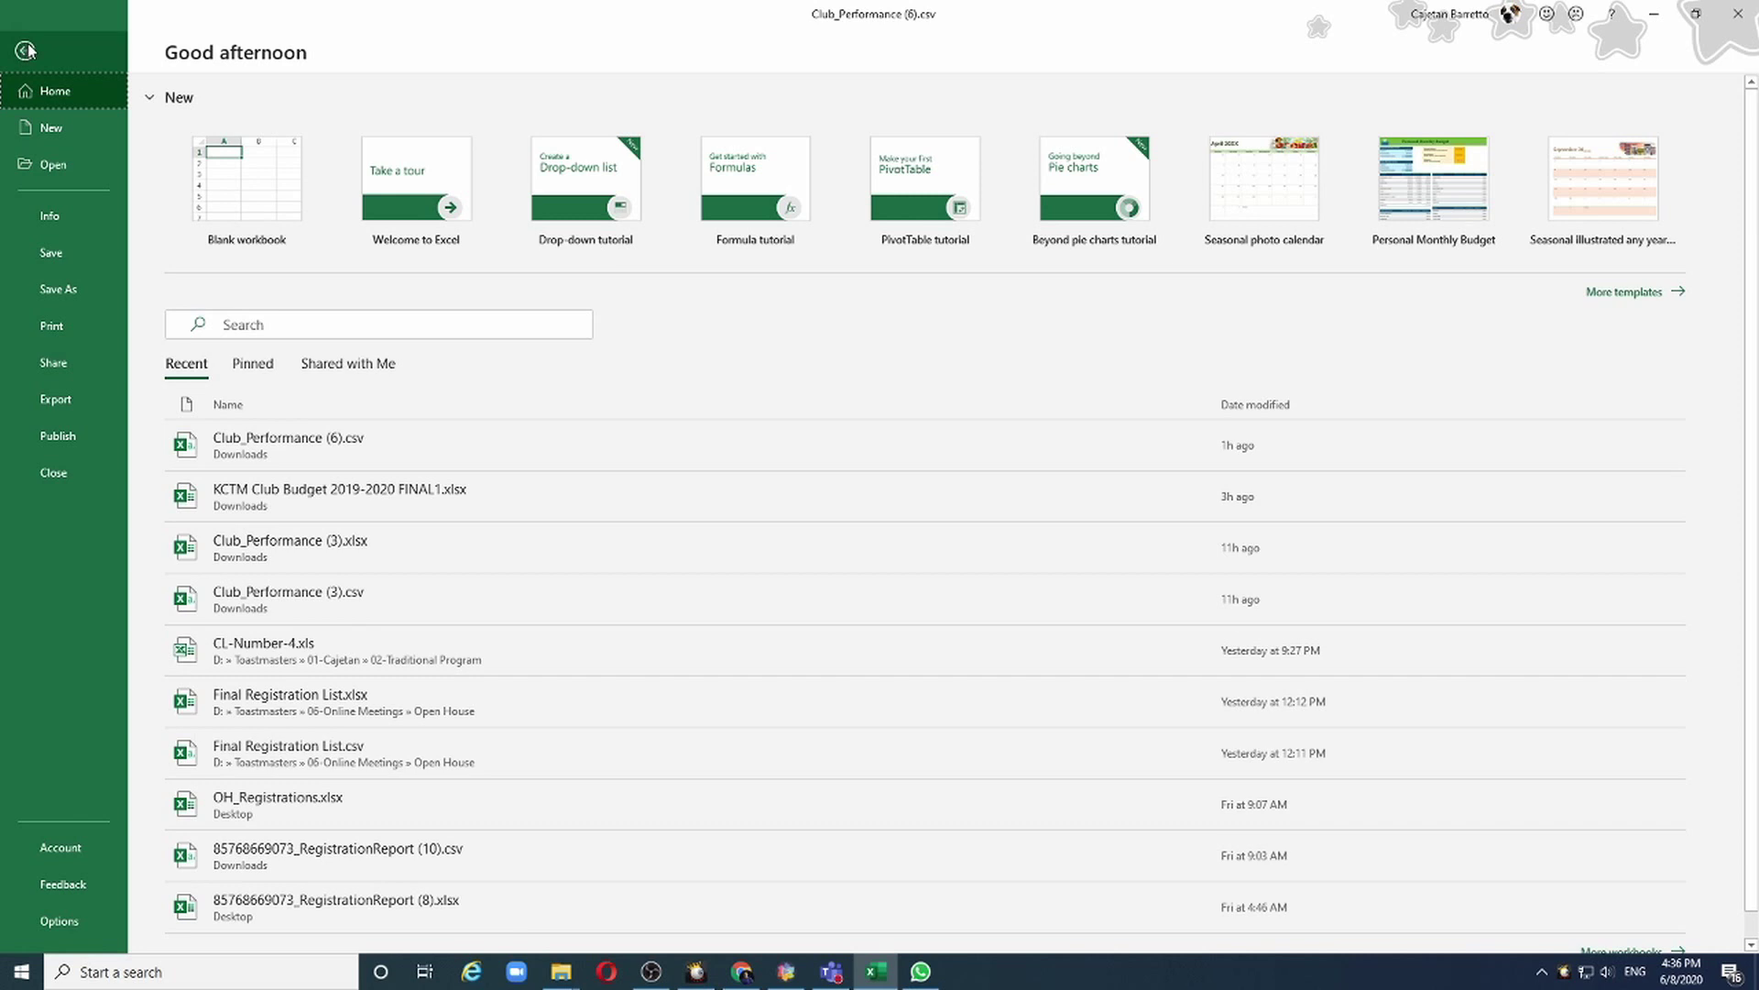
Step: Save Club_Performance (6) as an Excel Workbook (*.xlsx) in Downloads
click(43, 292)
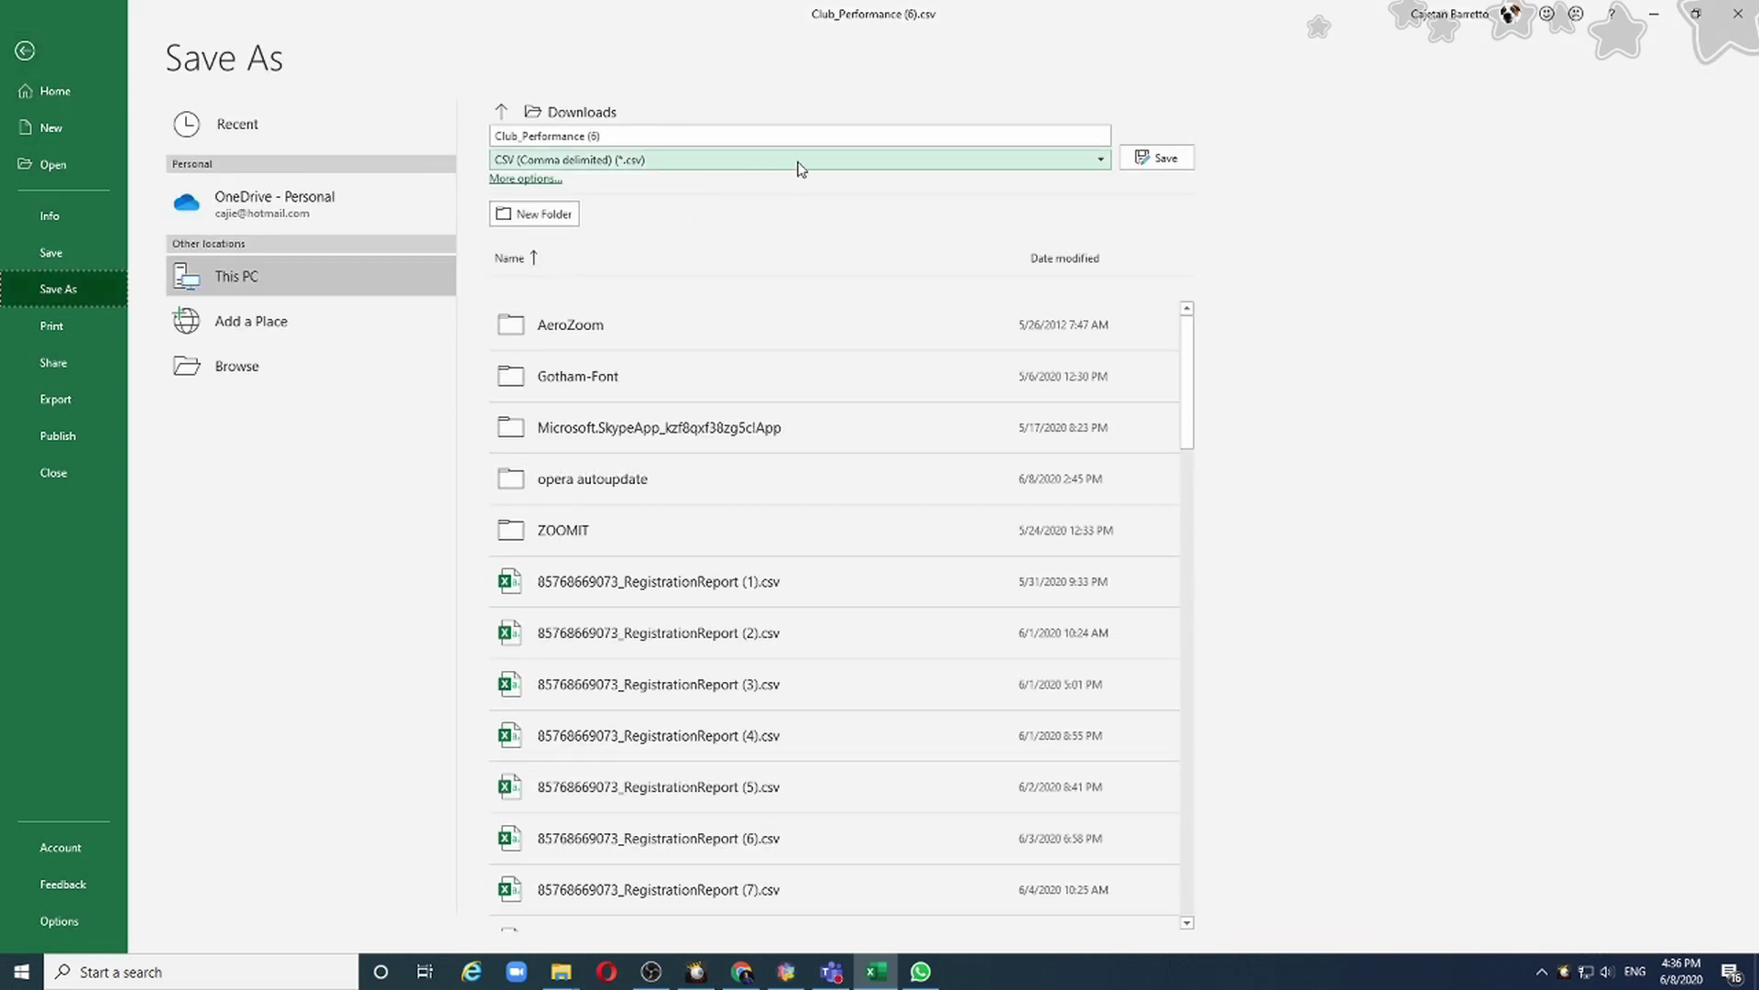
click(1101, 161)
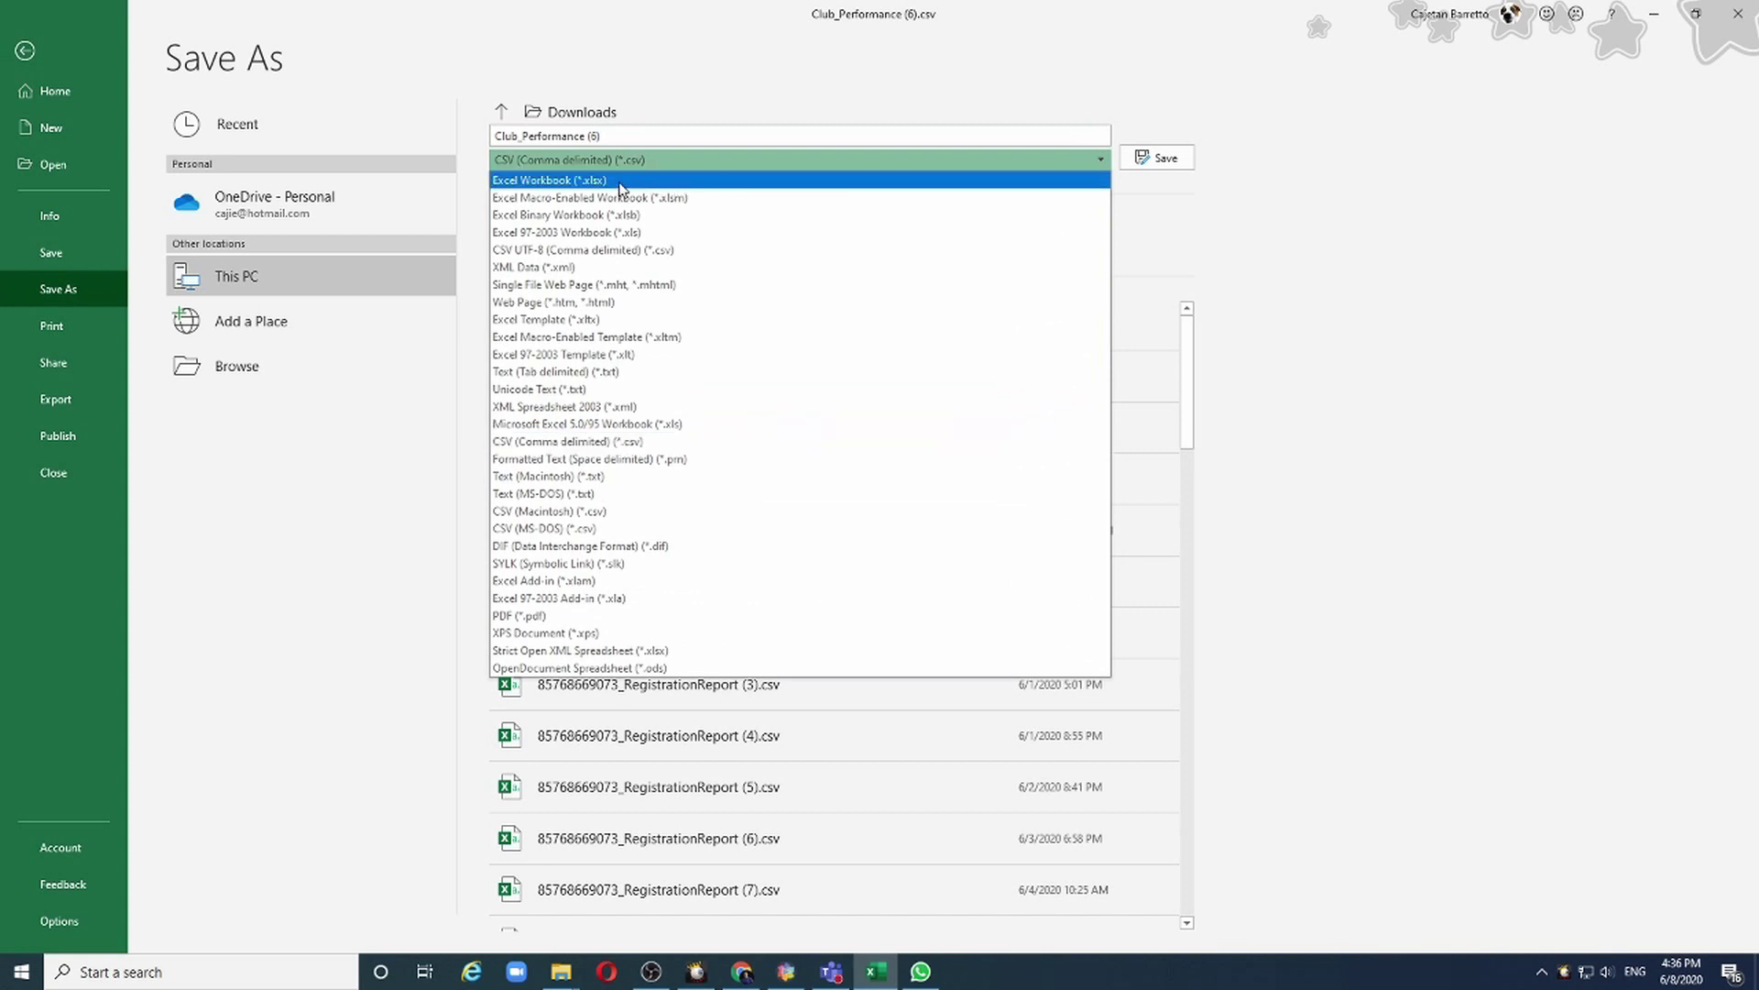
click(562, 180)
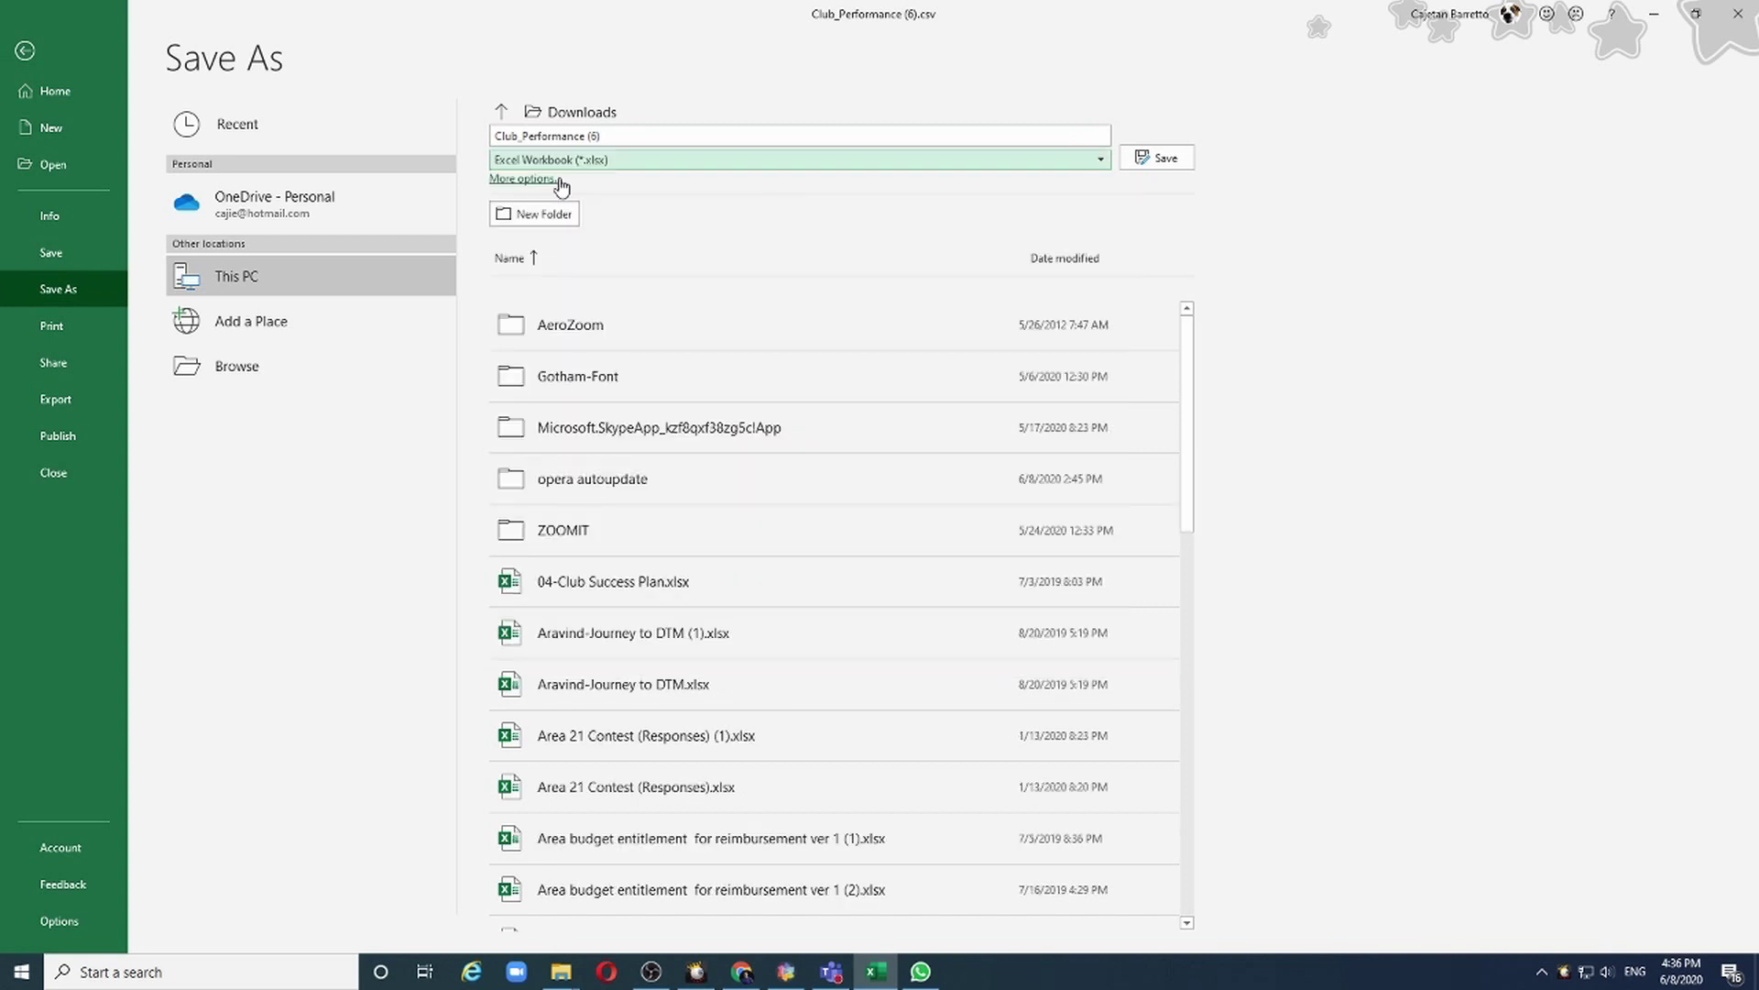
click(1150, 158)
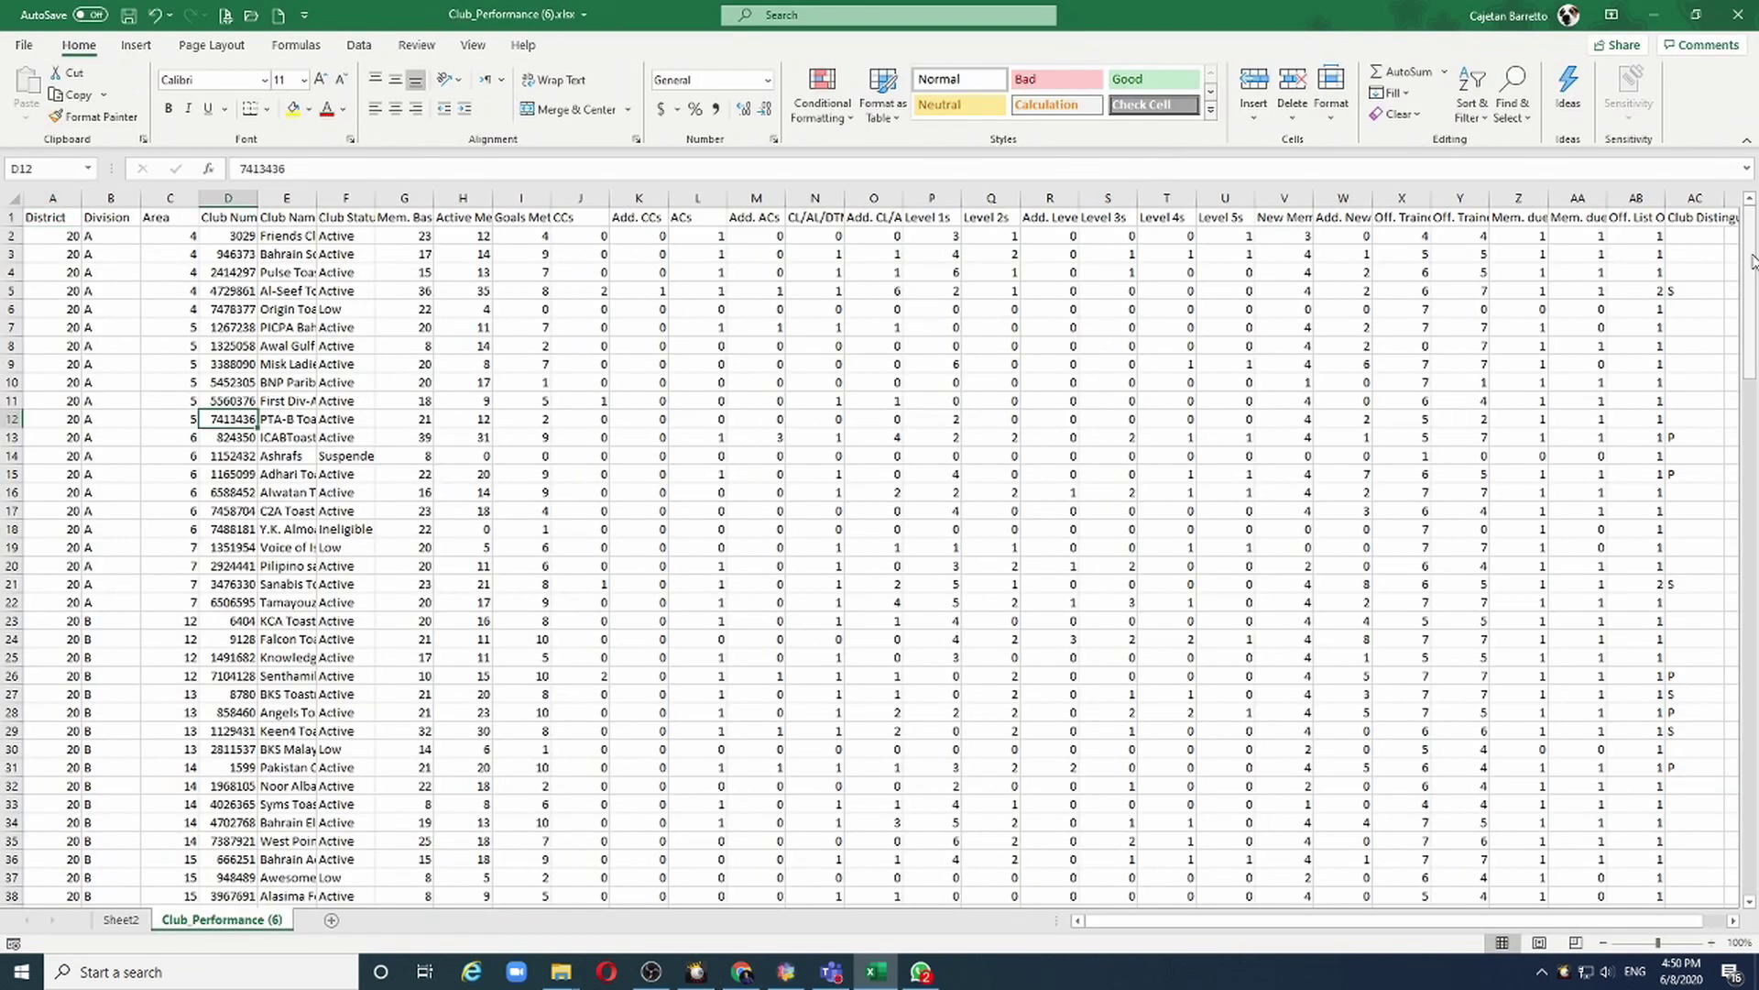
Step: Delete footer row 150 ('Month of Jun / As of 06/07/2020') from the club data
drag(1752, 262, 1754, 793)
drag(1754, 880, 1754, 879)
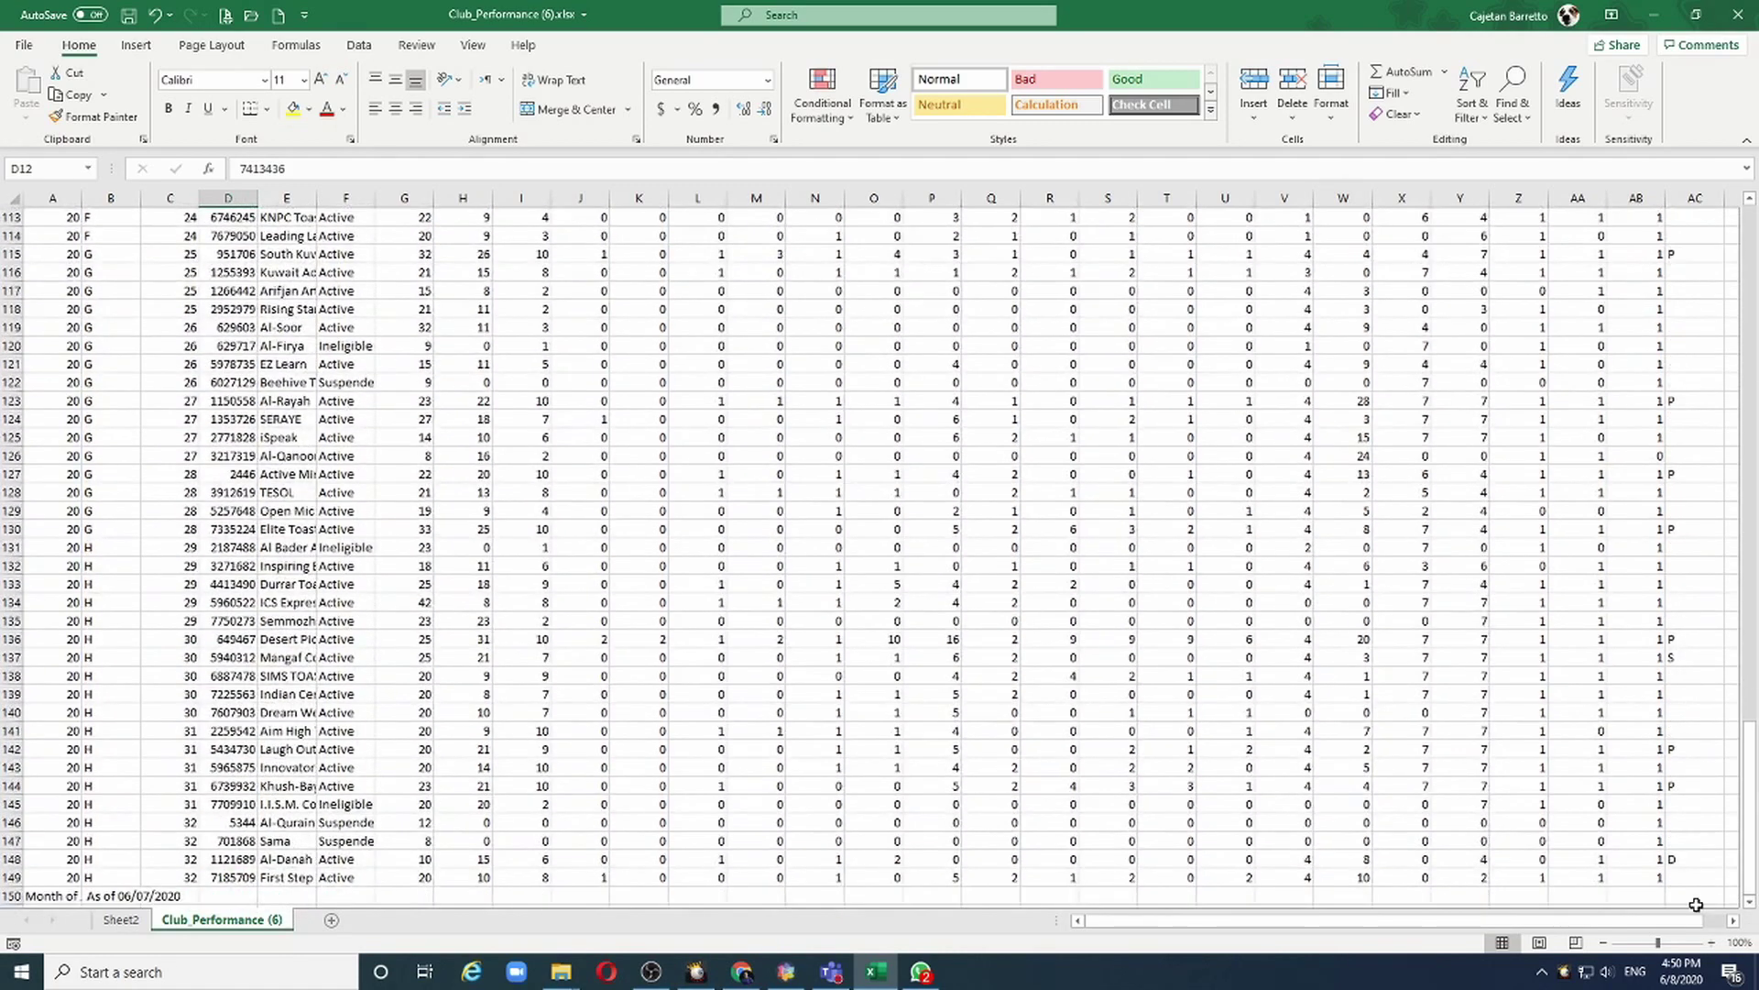
scroll(1292, 844, down, 6)
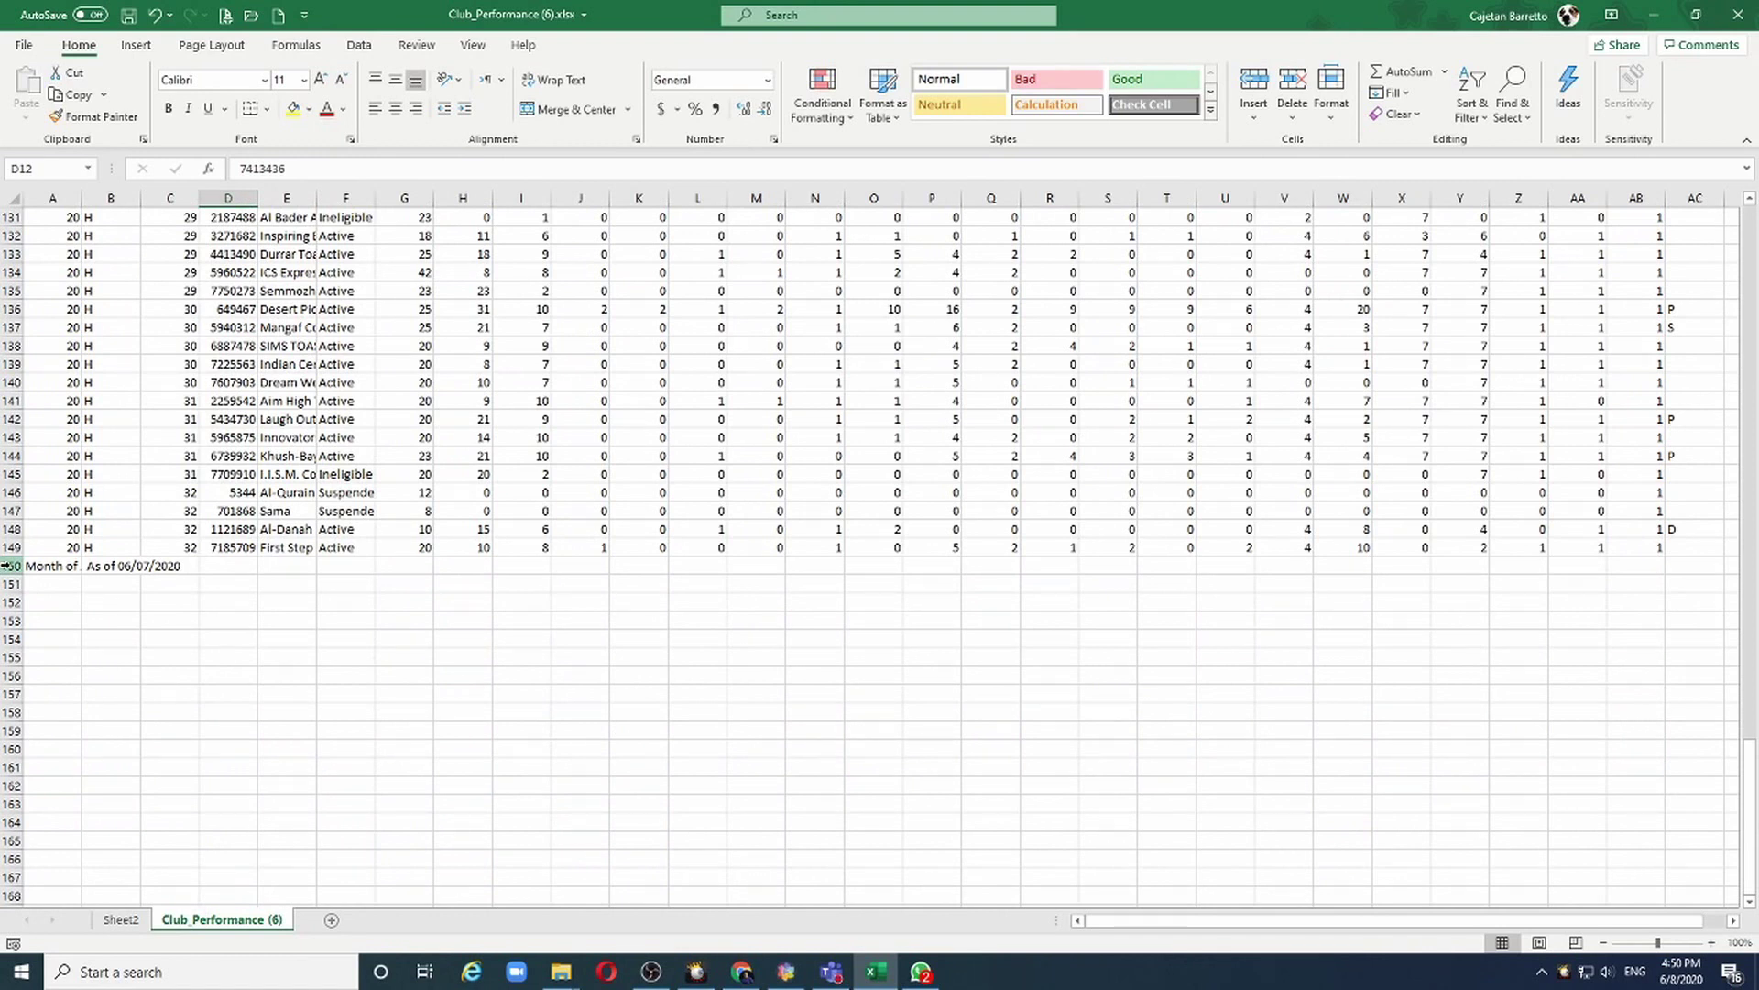
click(5, 565)
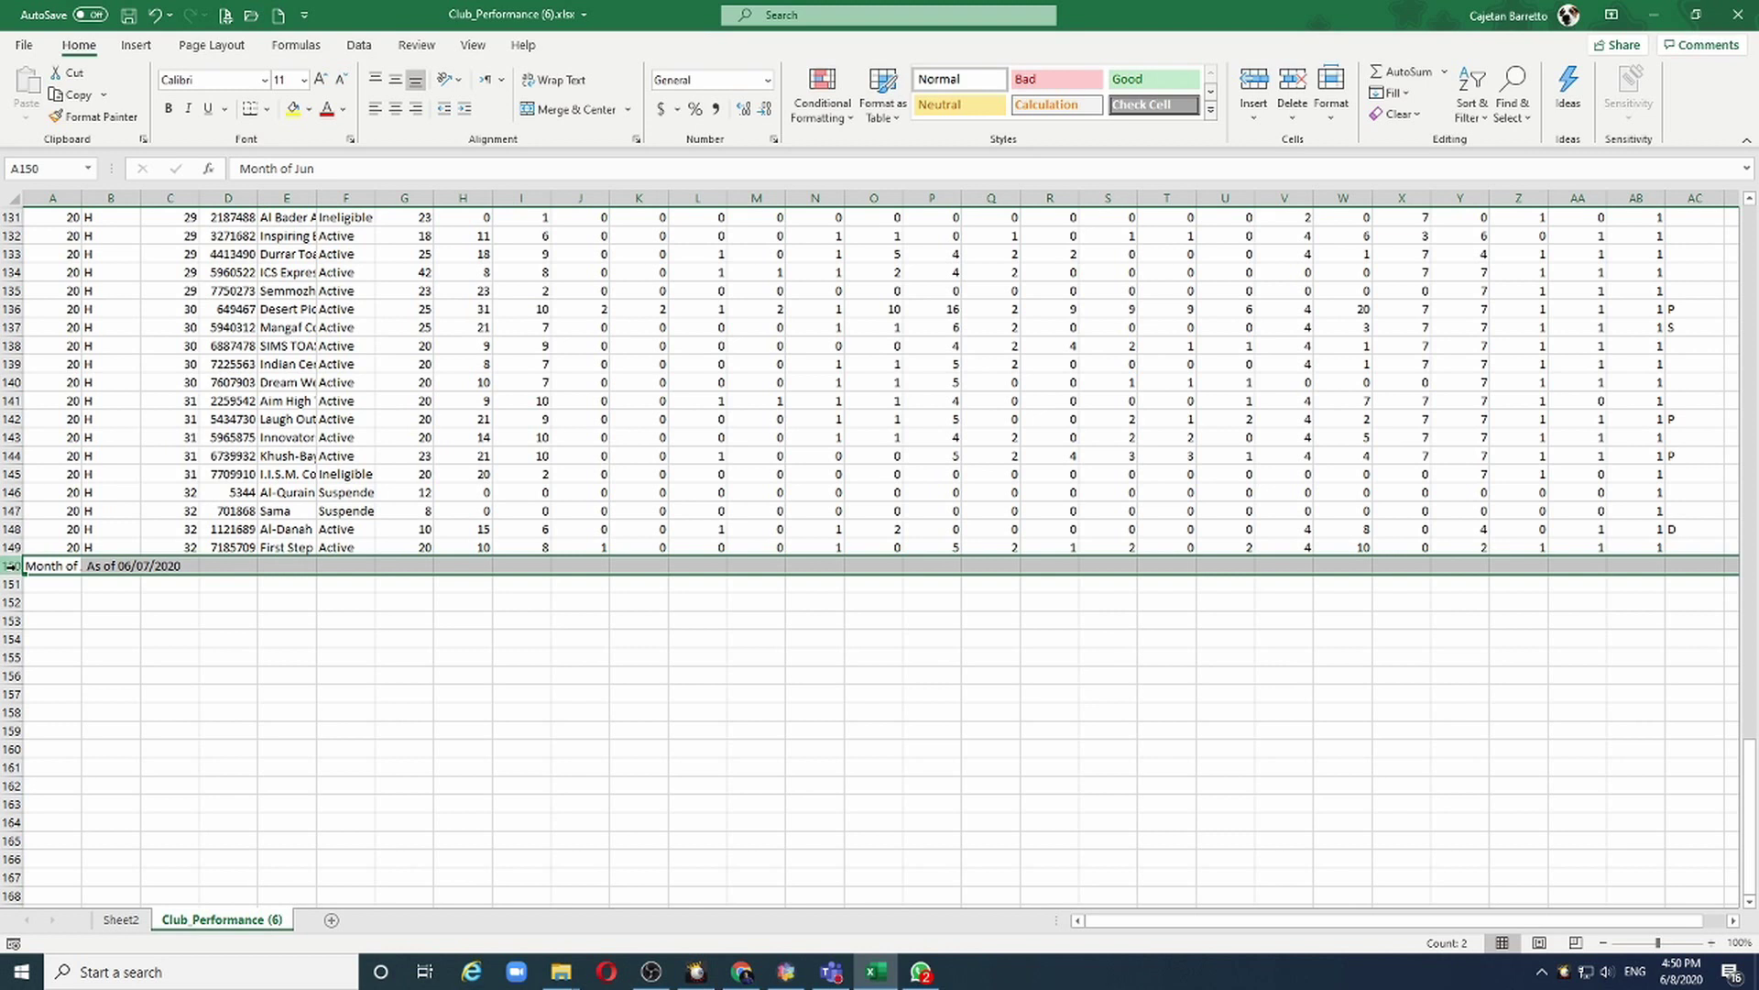
right_click(13, 565)
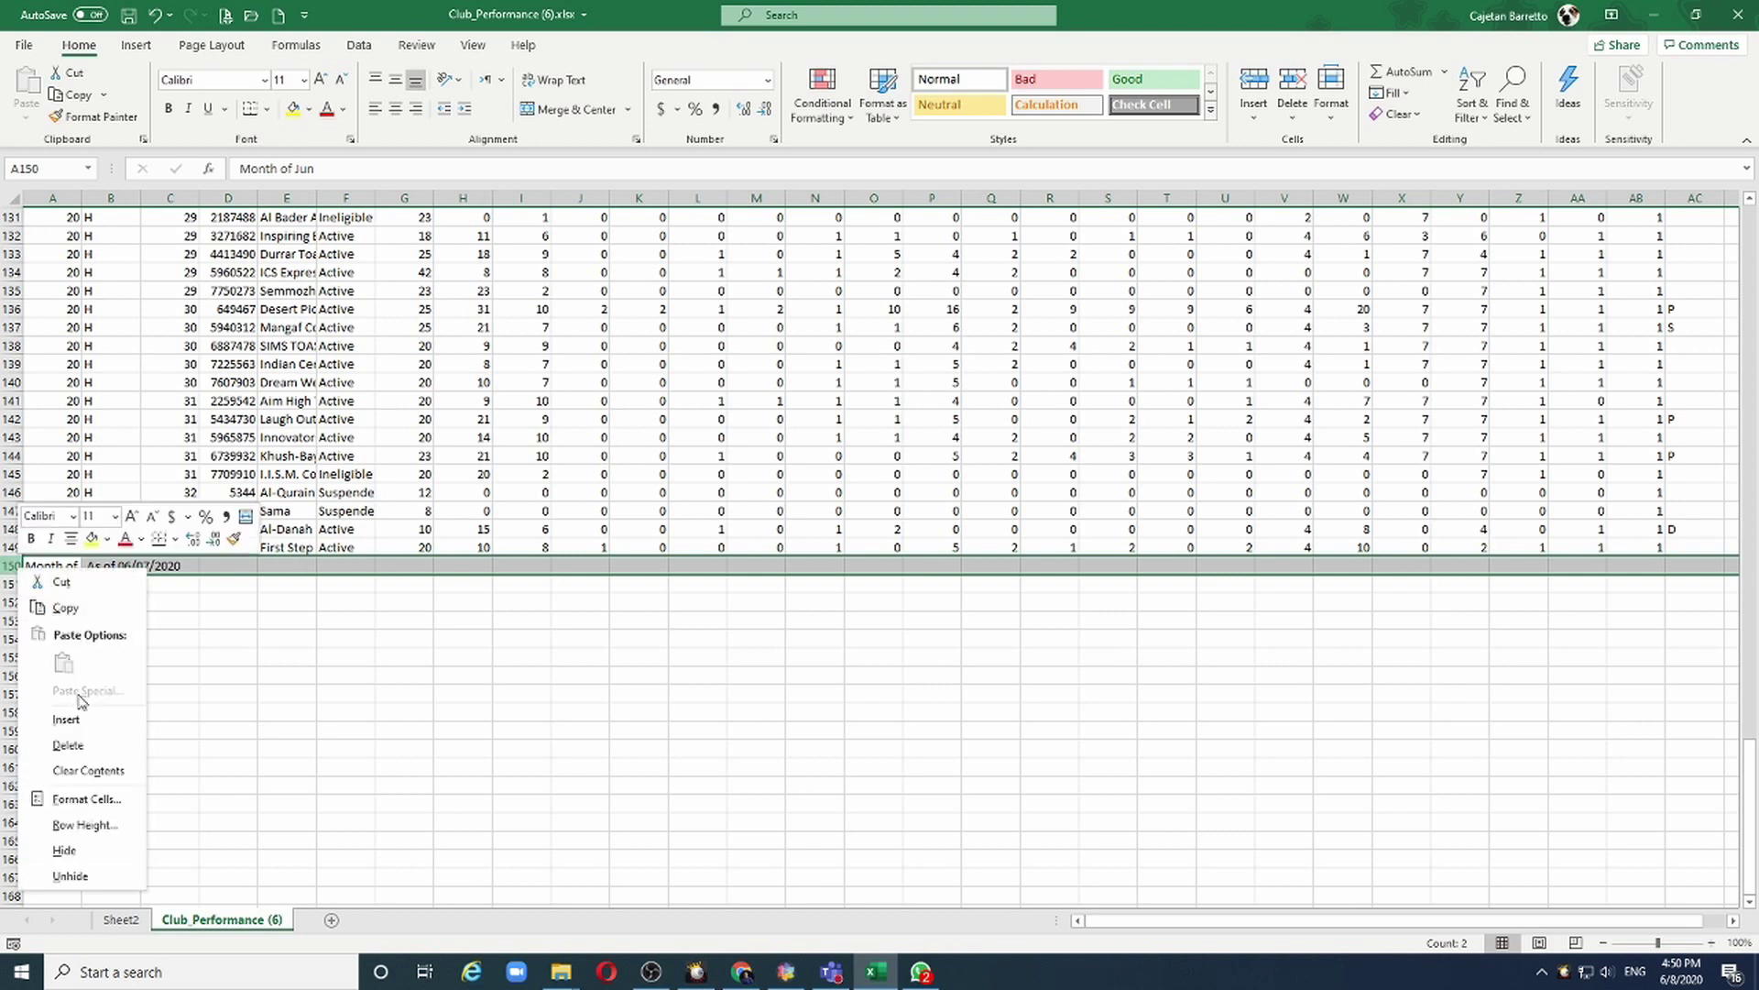
click(78, 744)
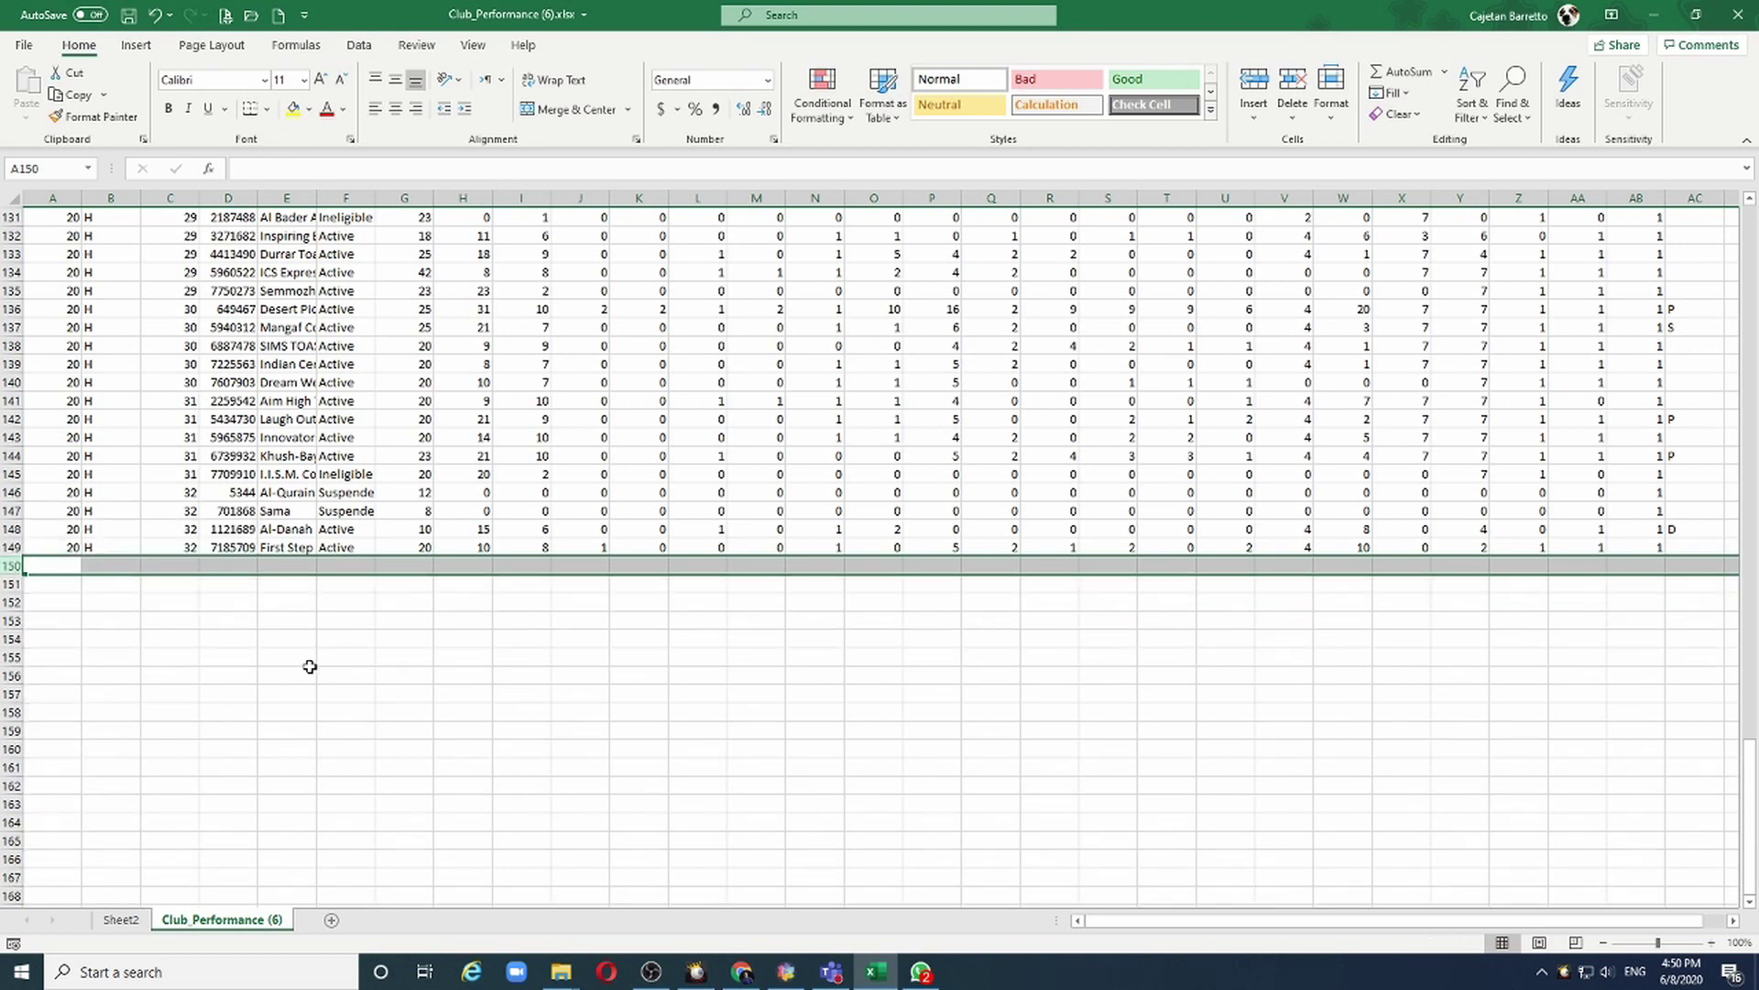
scroll(325, 633, up, 20)
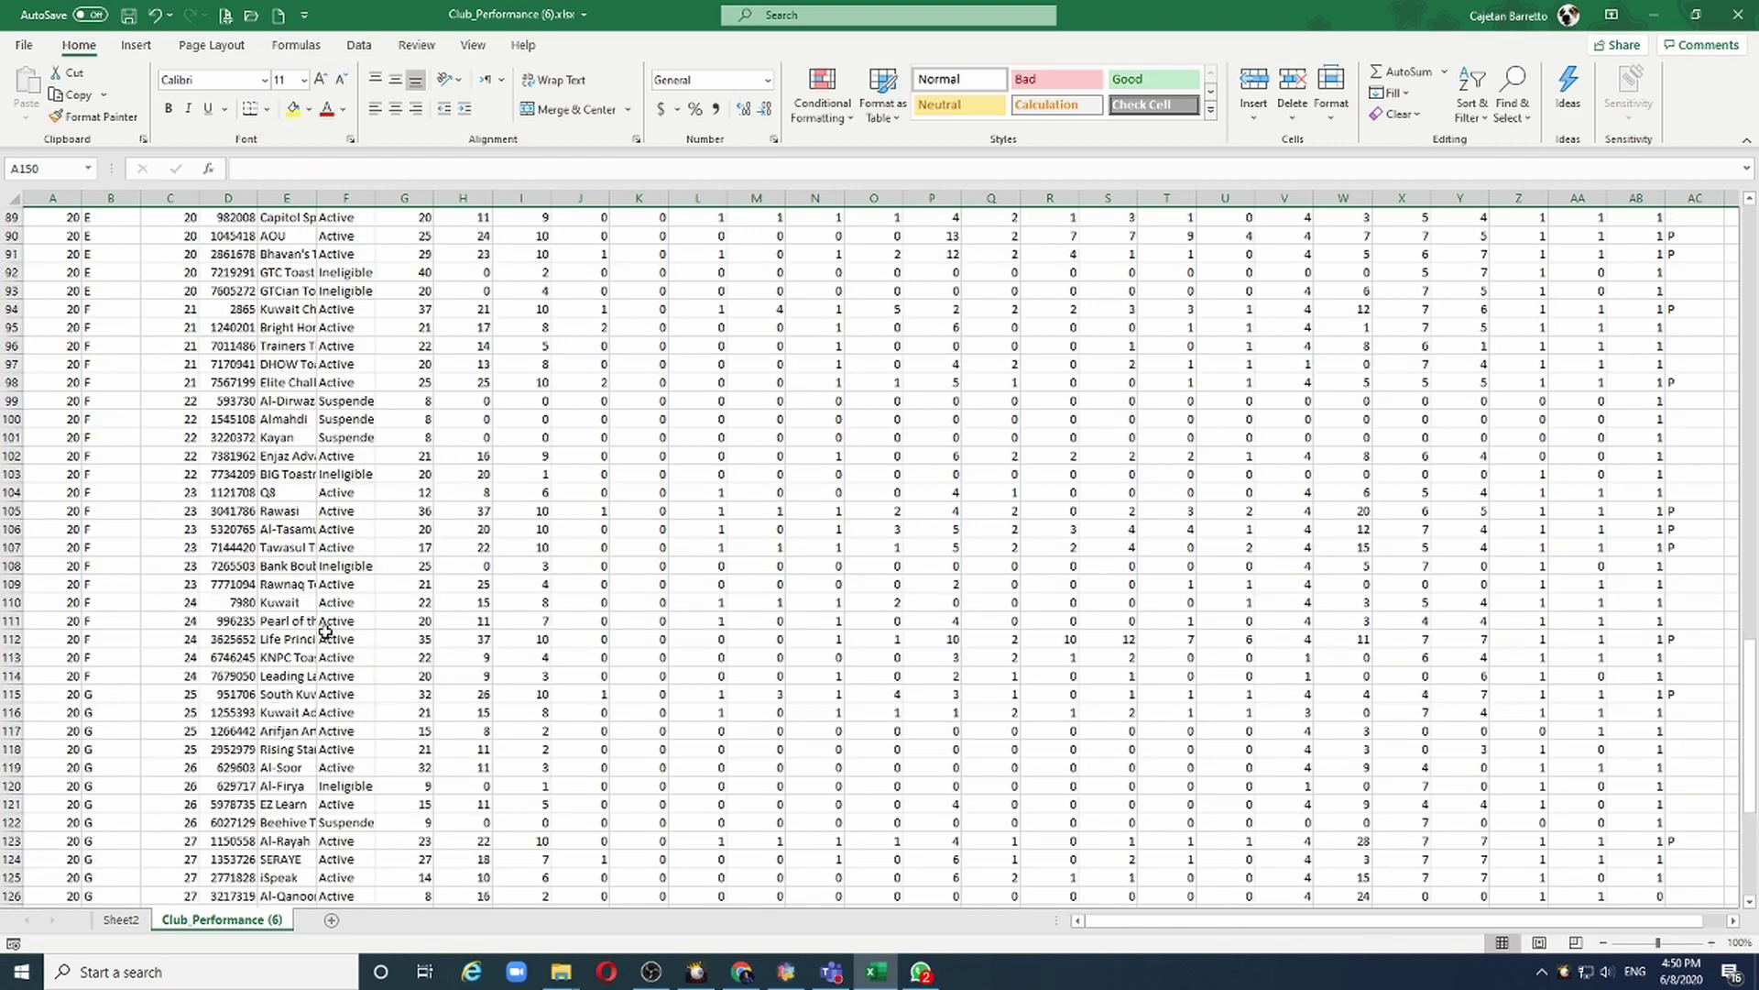
scroll(318, 634, up, 8)
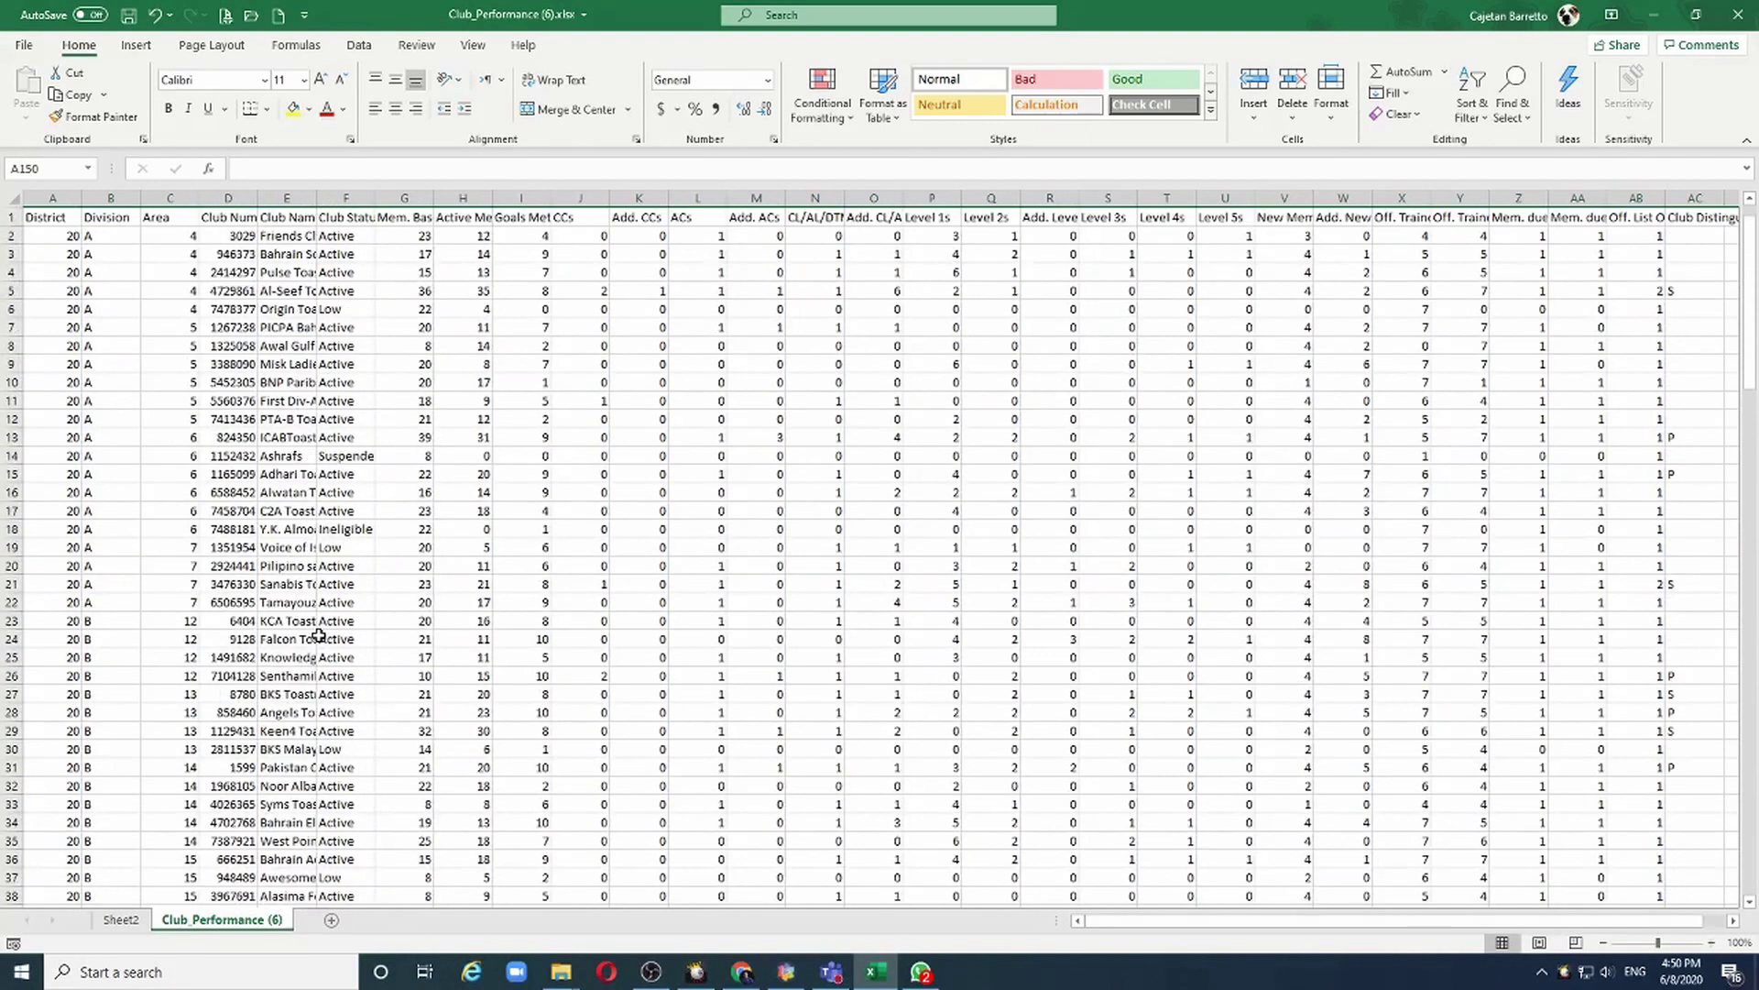
Step: Insert a PivotTable of the club performance data on a new worksheet, Sheet4
click(277, 343)
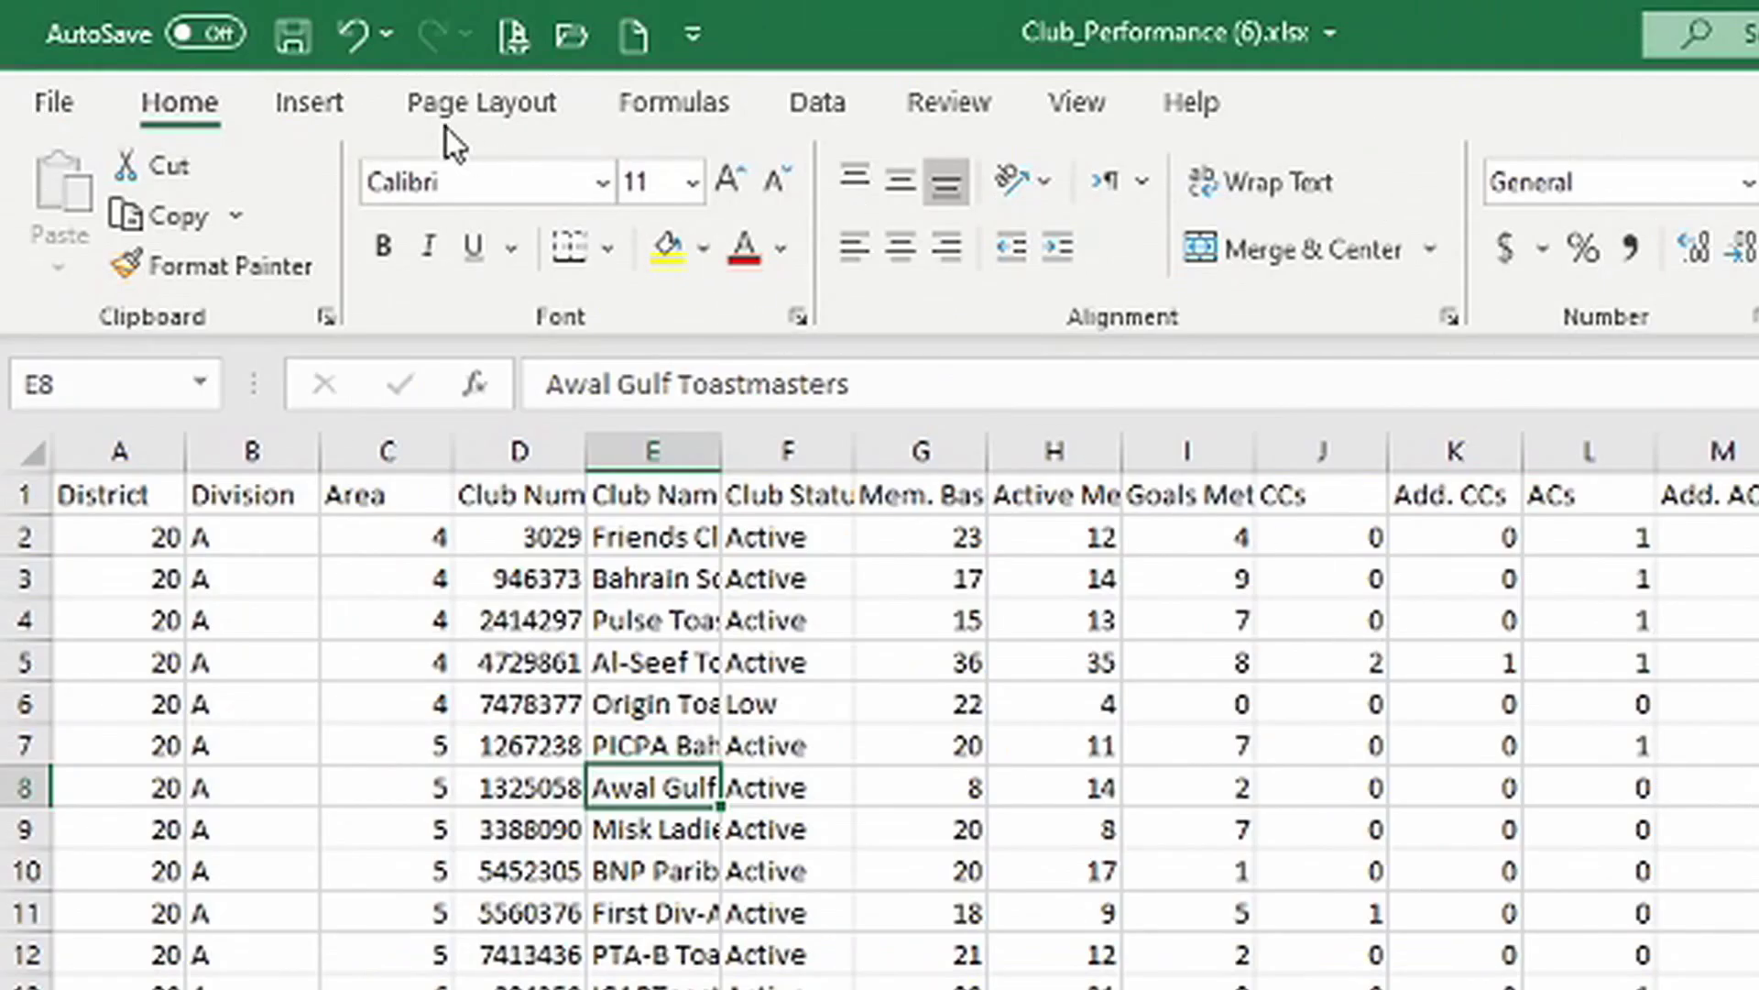
click(345, 102)
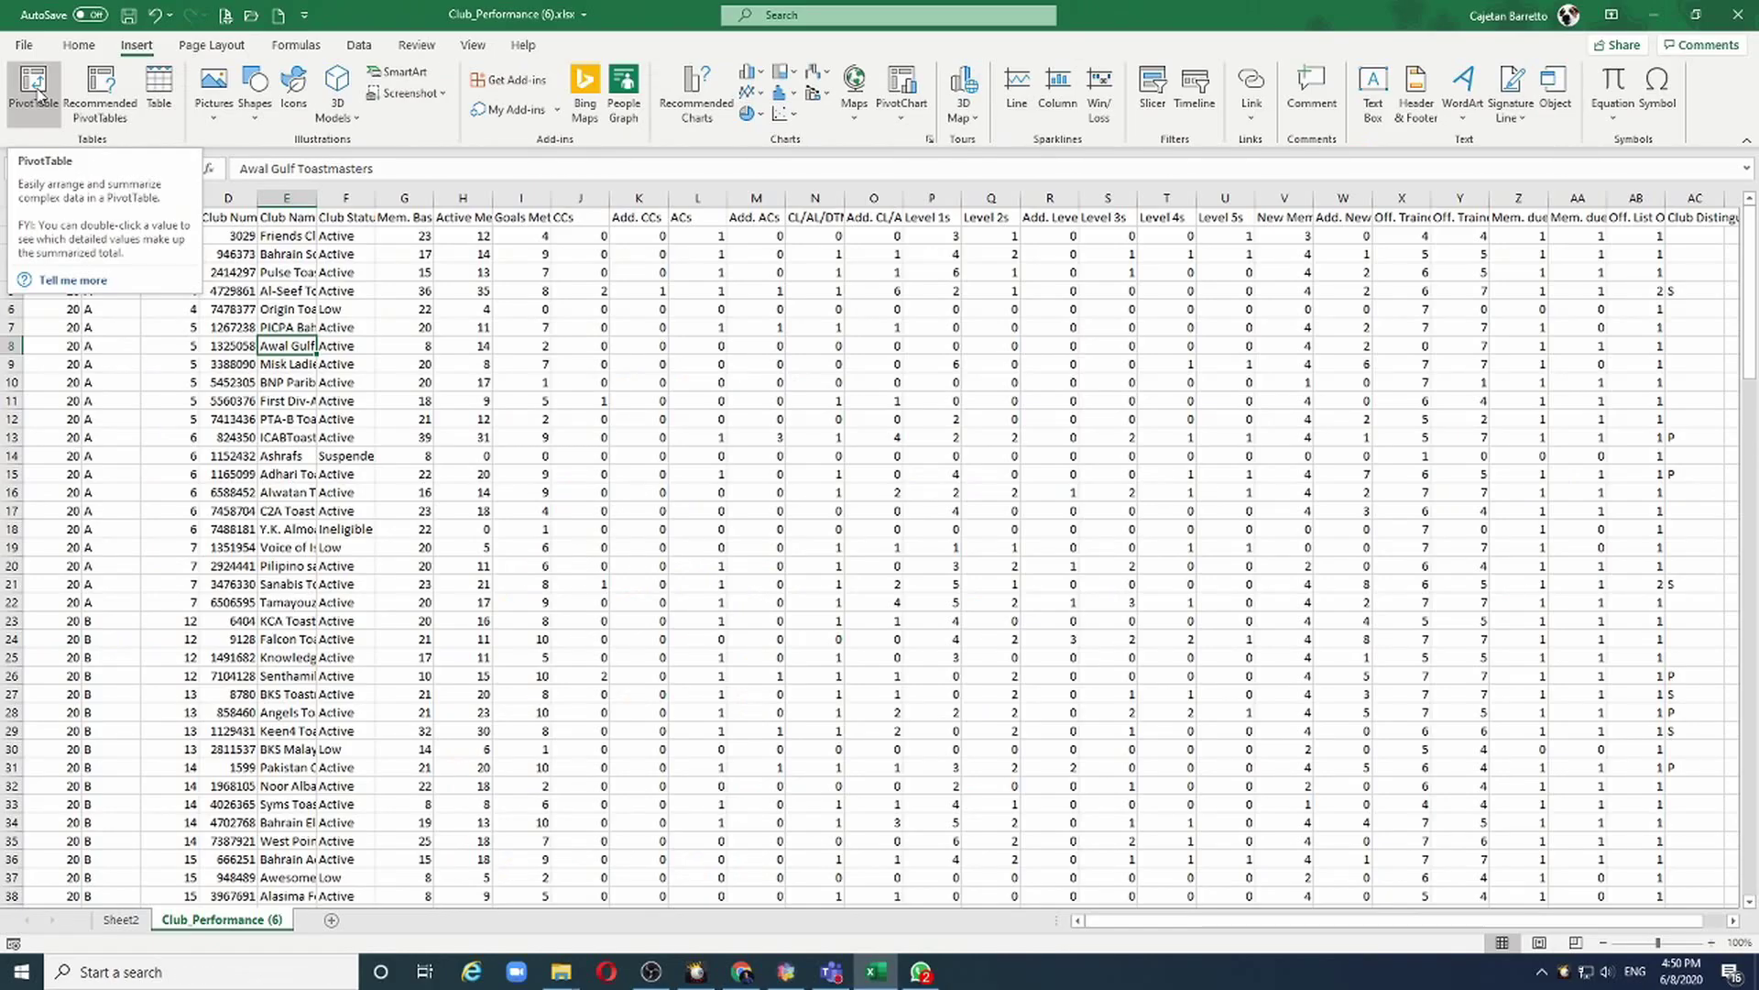
click(82, 200)
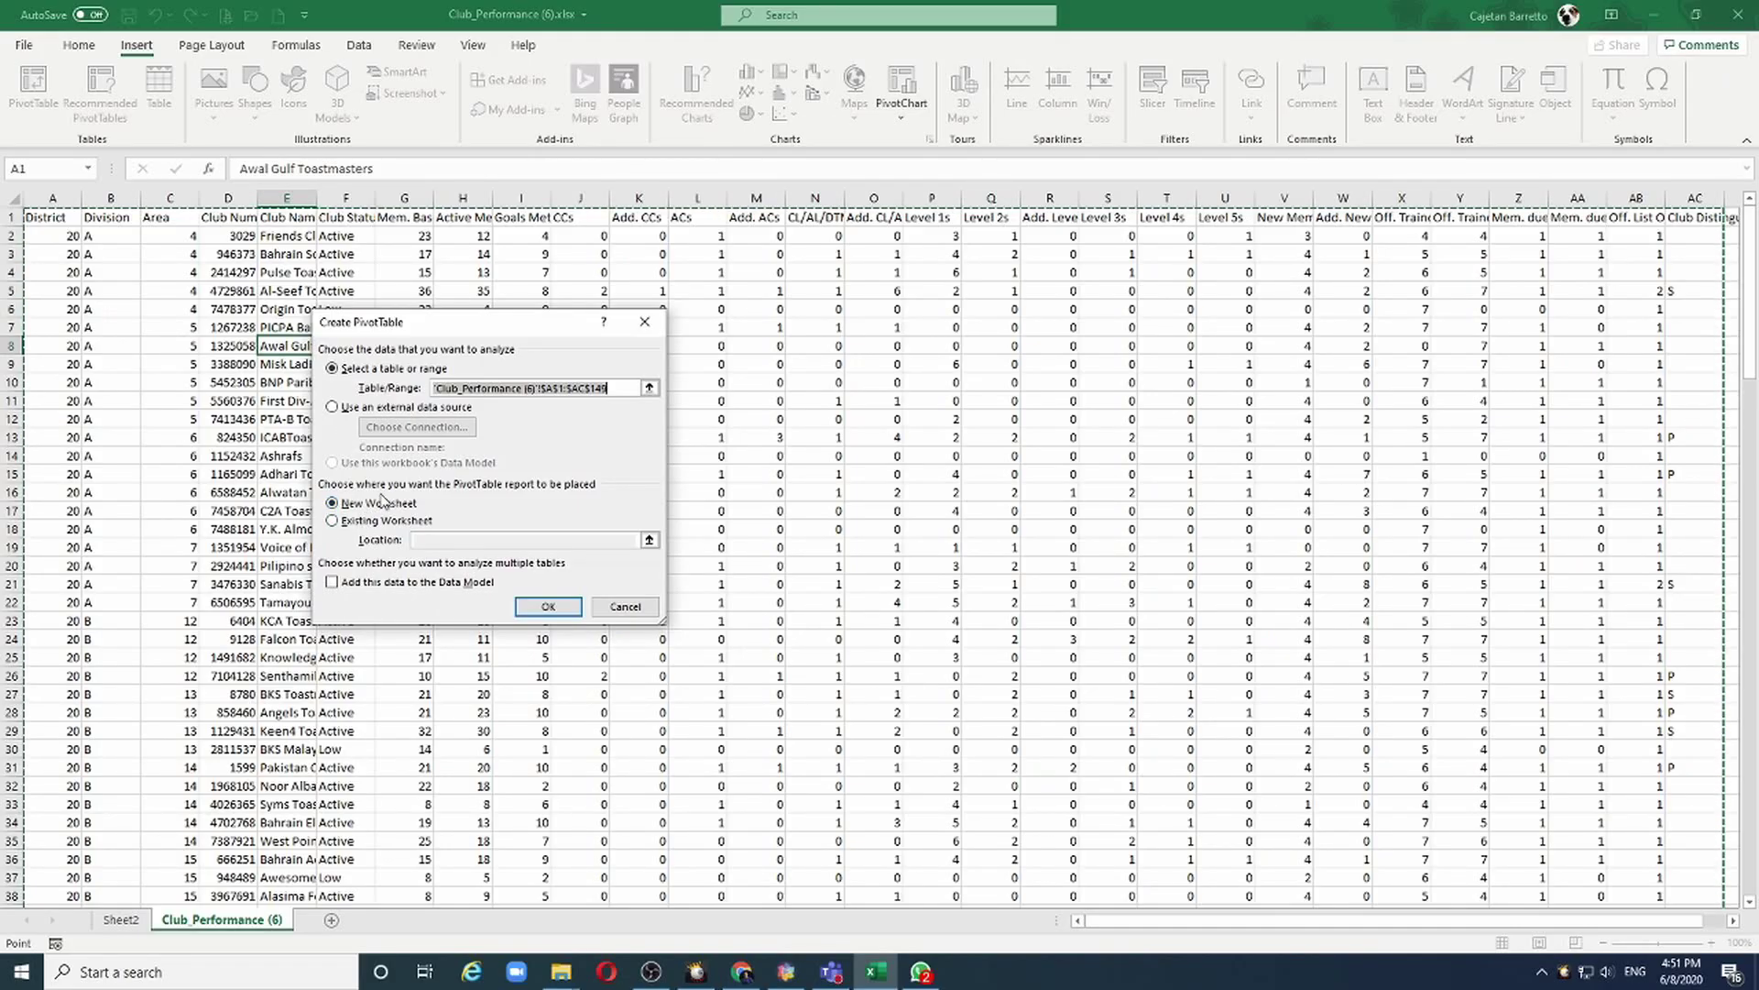
click(546, 608)
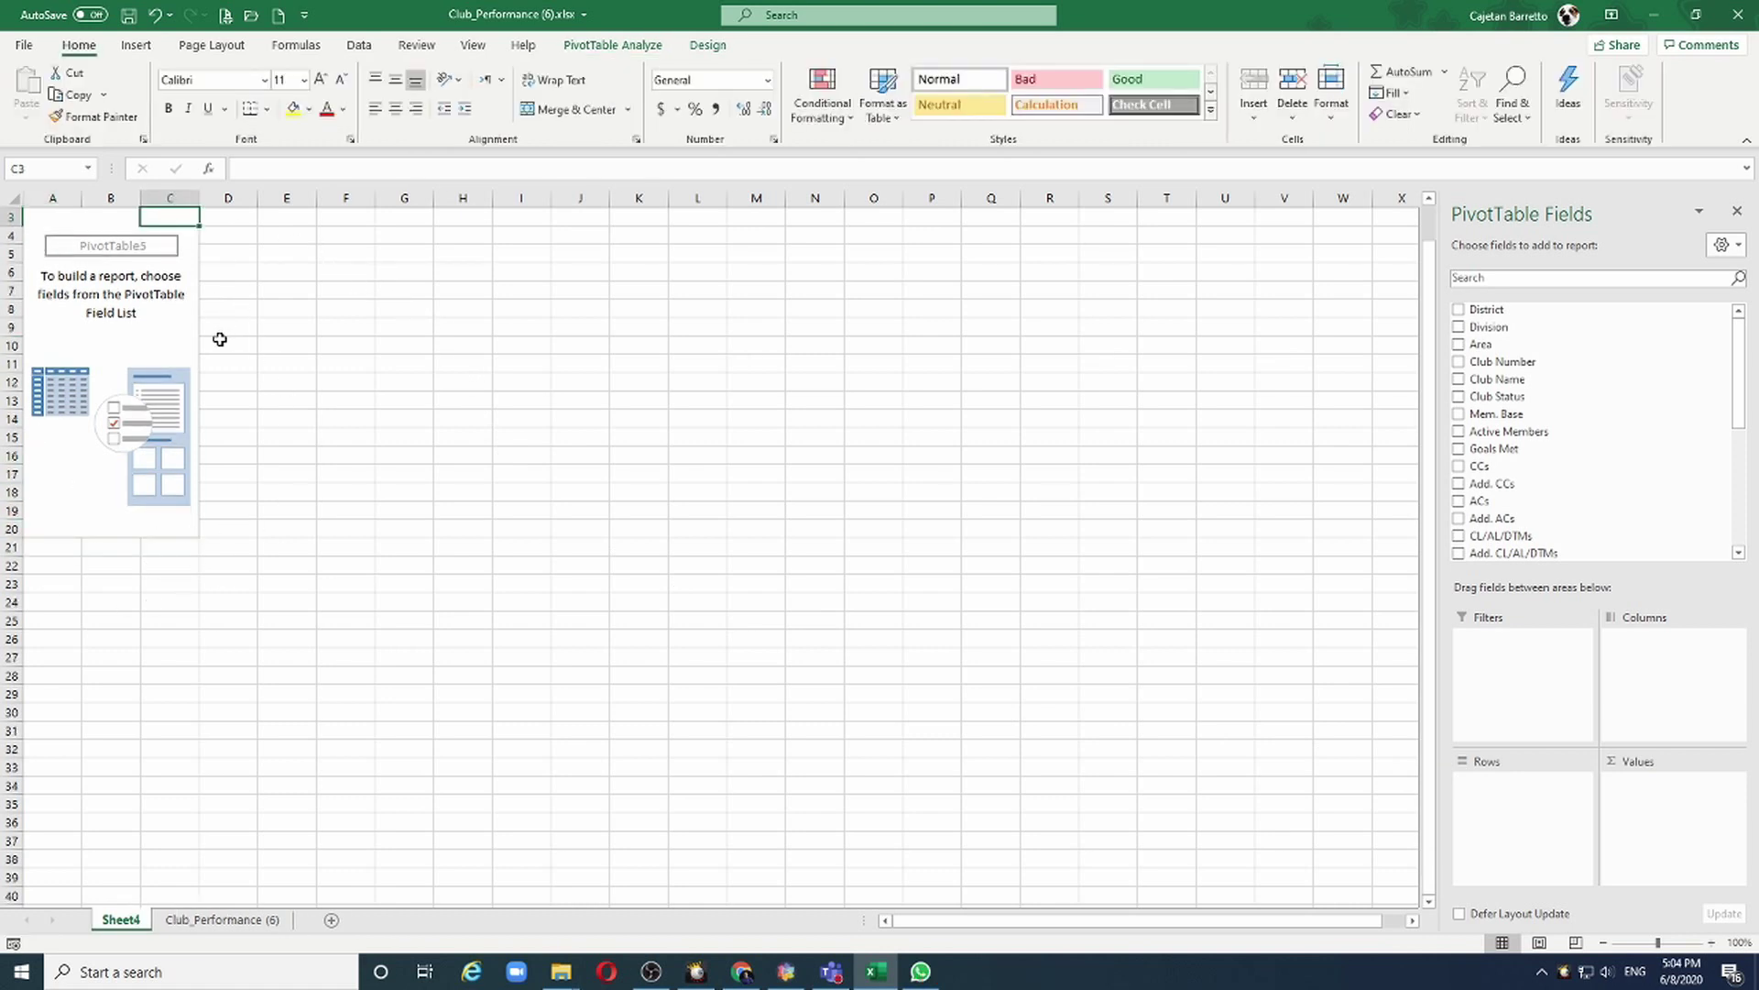
click(472, 46)
Step: Zoom to 200% and sum Active Members by Division, giving divisions A–H totalling 2330
click(388, 92)
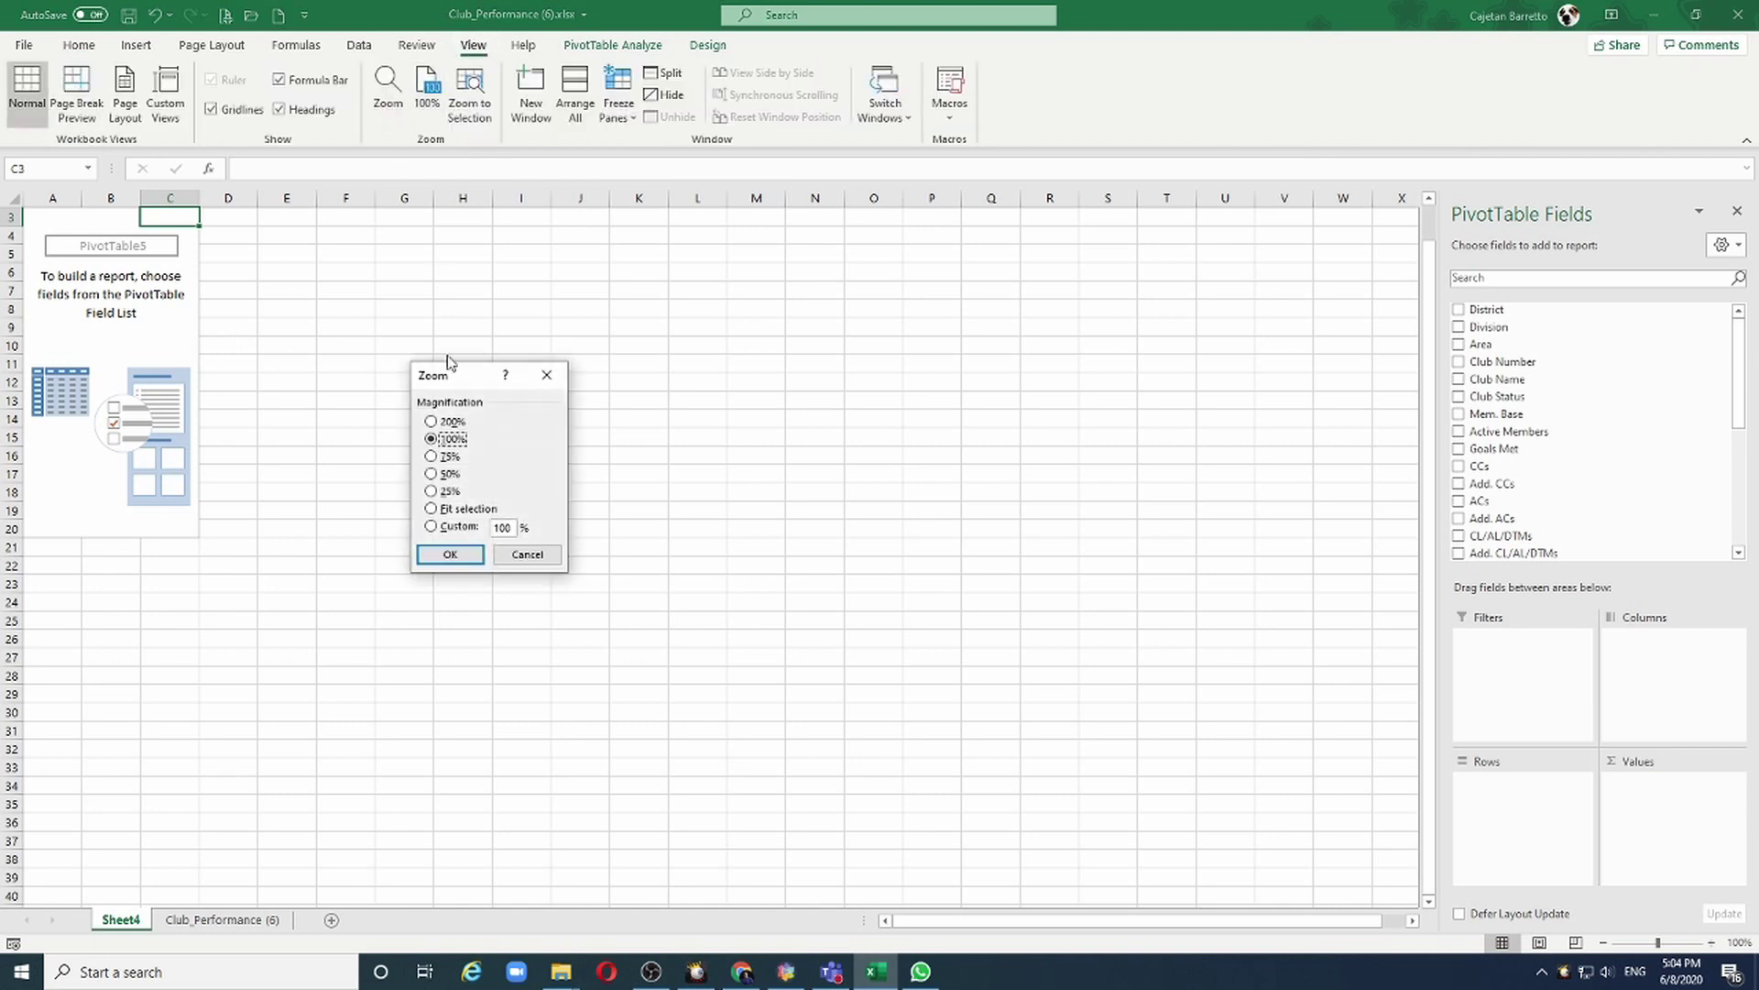
click(448, 423)
click(450, 555)
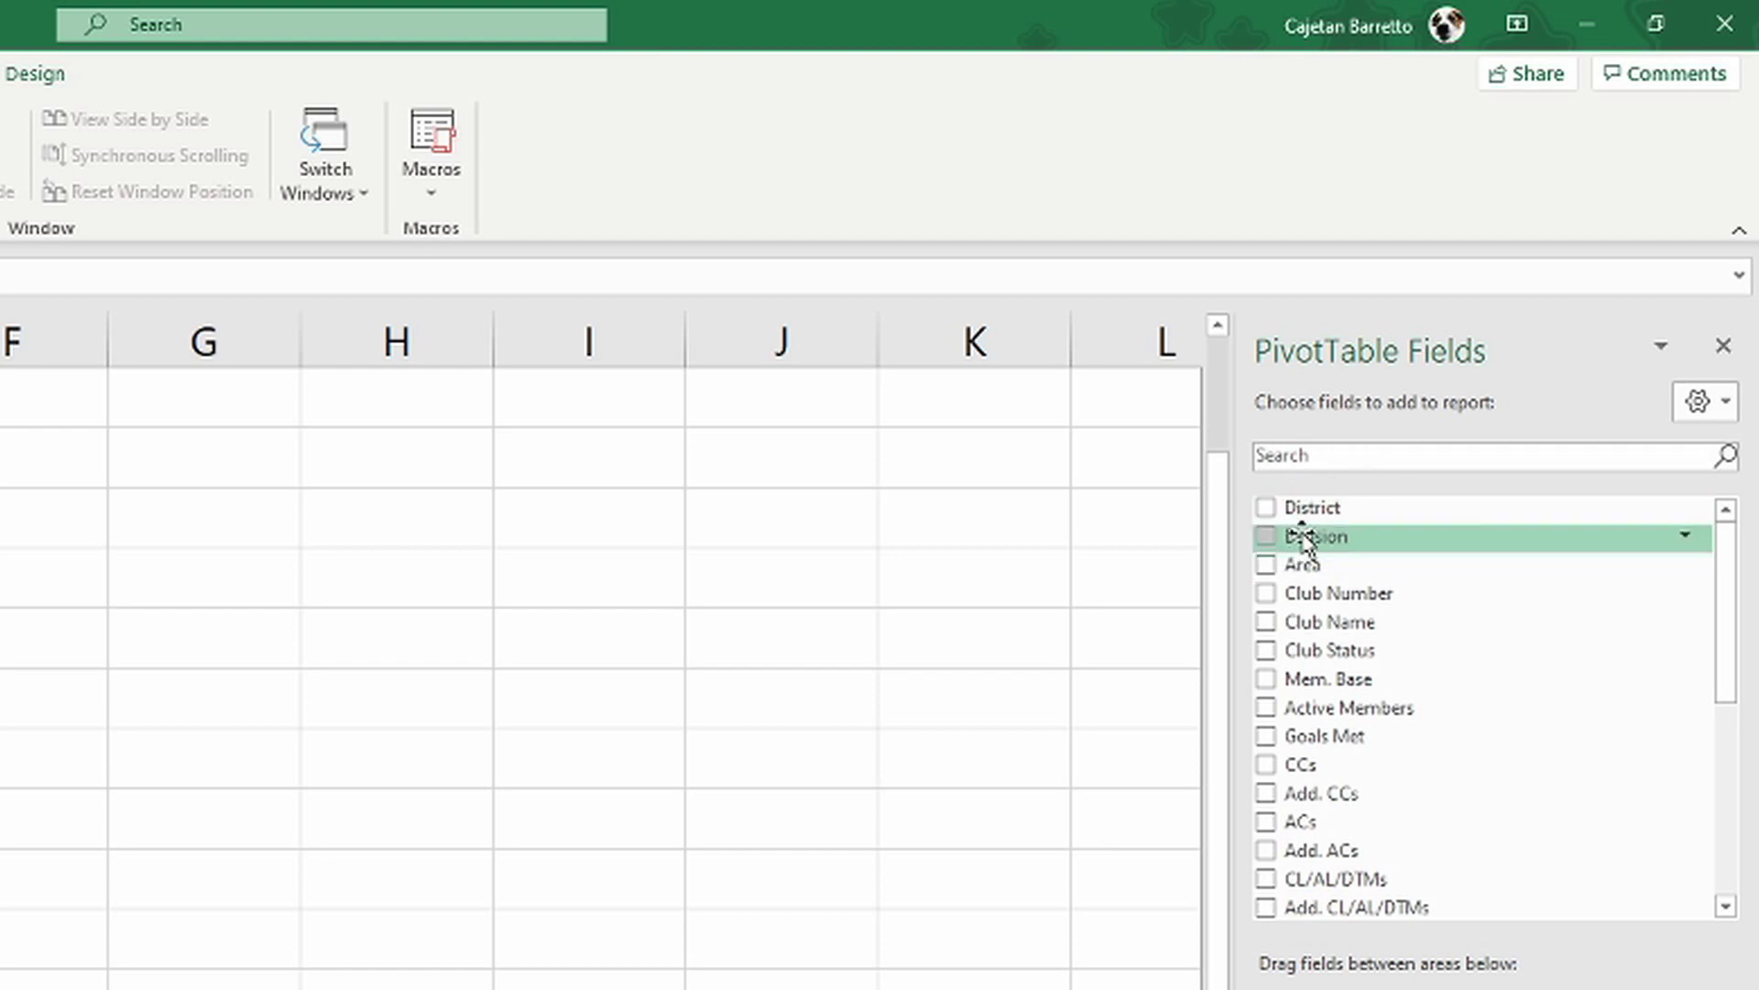
drag(1306, 539, 1505, 781)
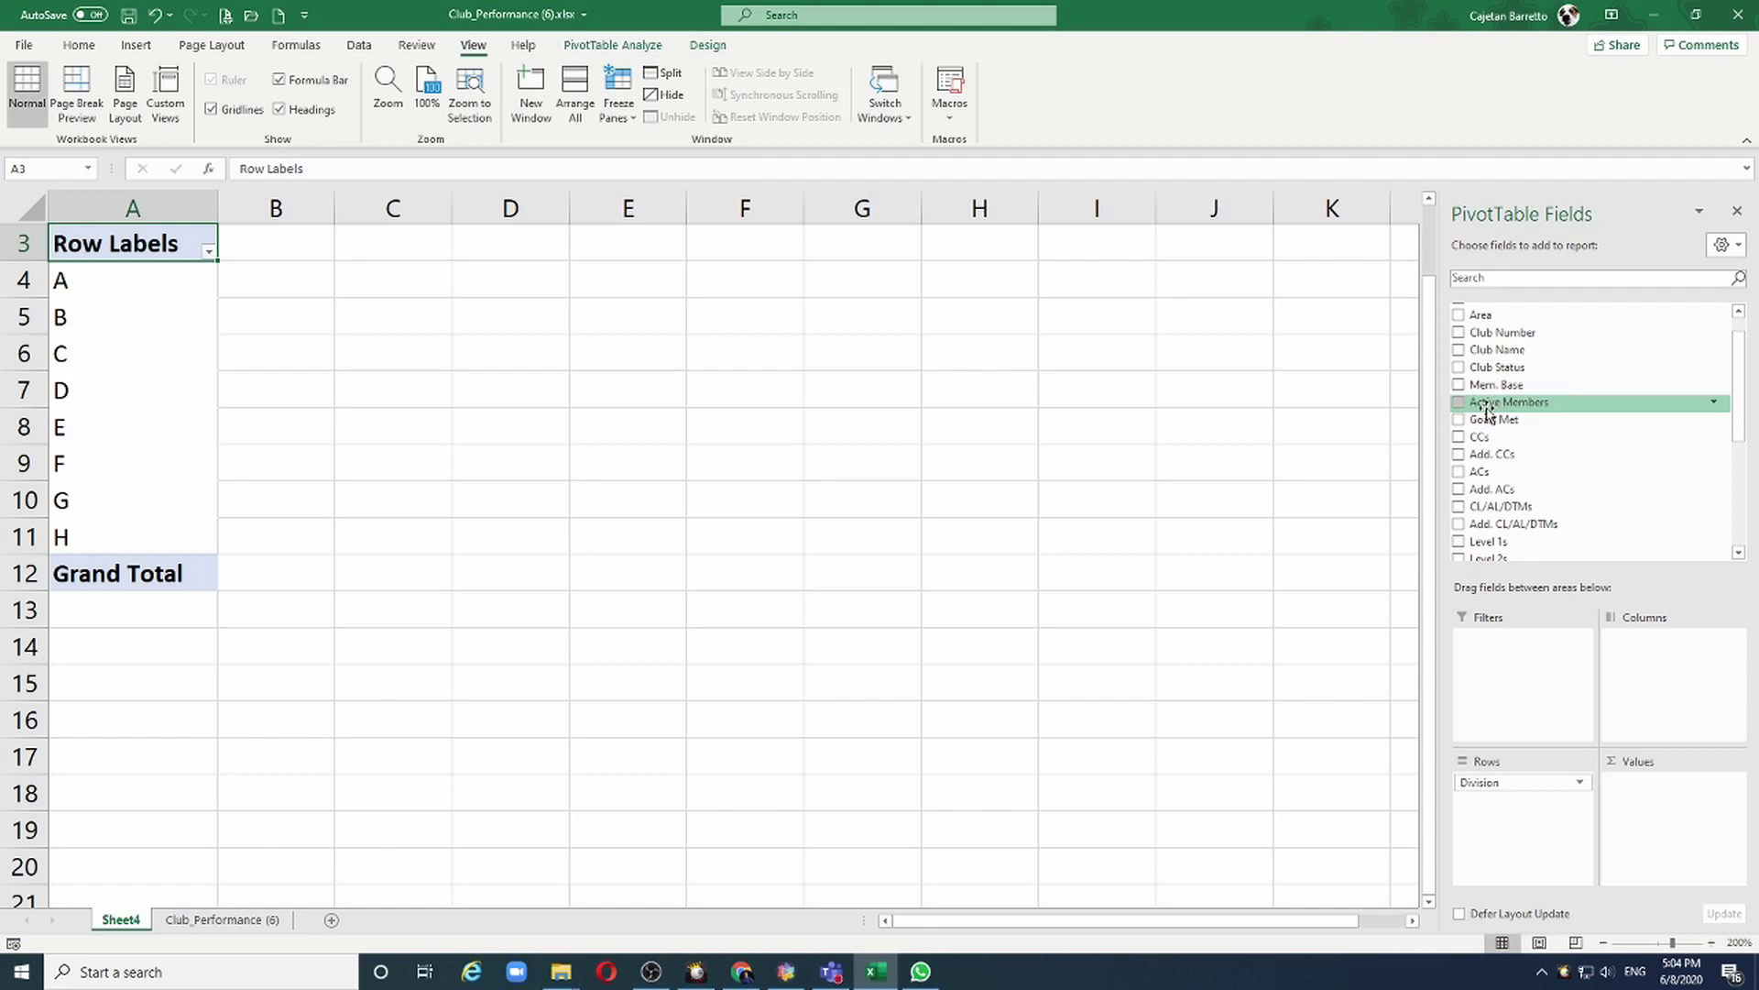
drag(1489, 407, 1660, 792)
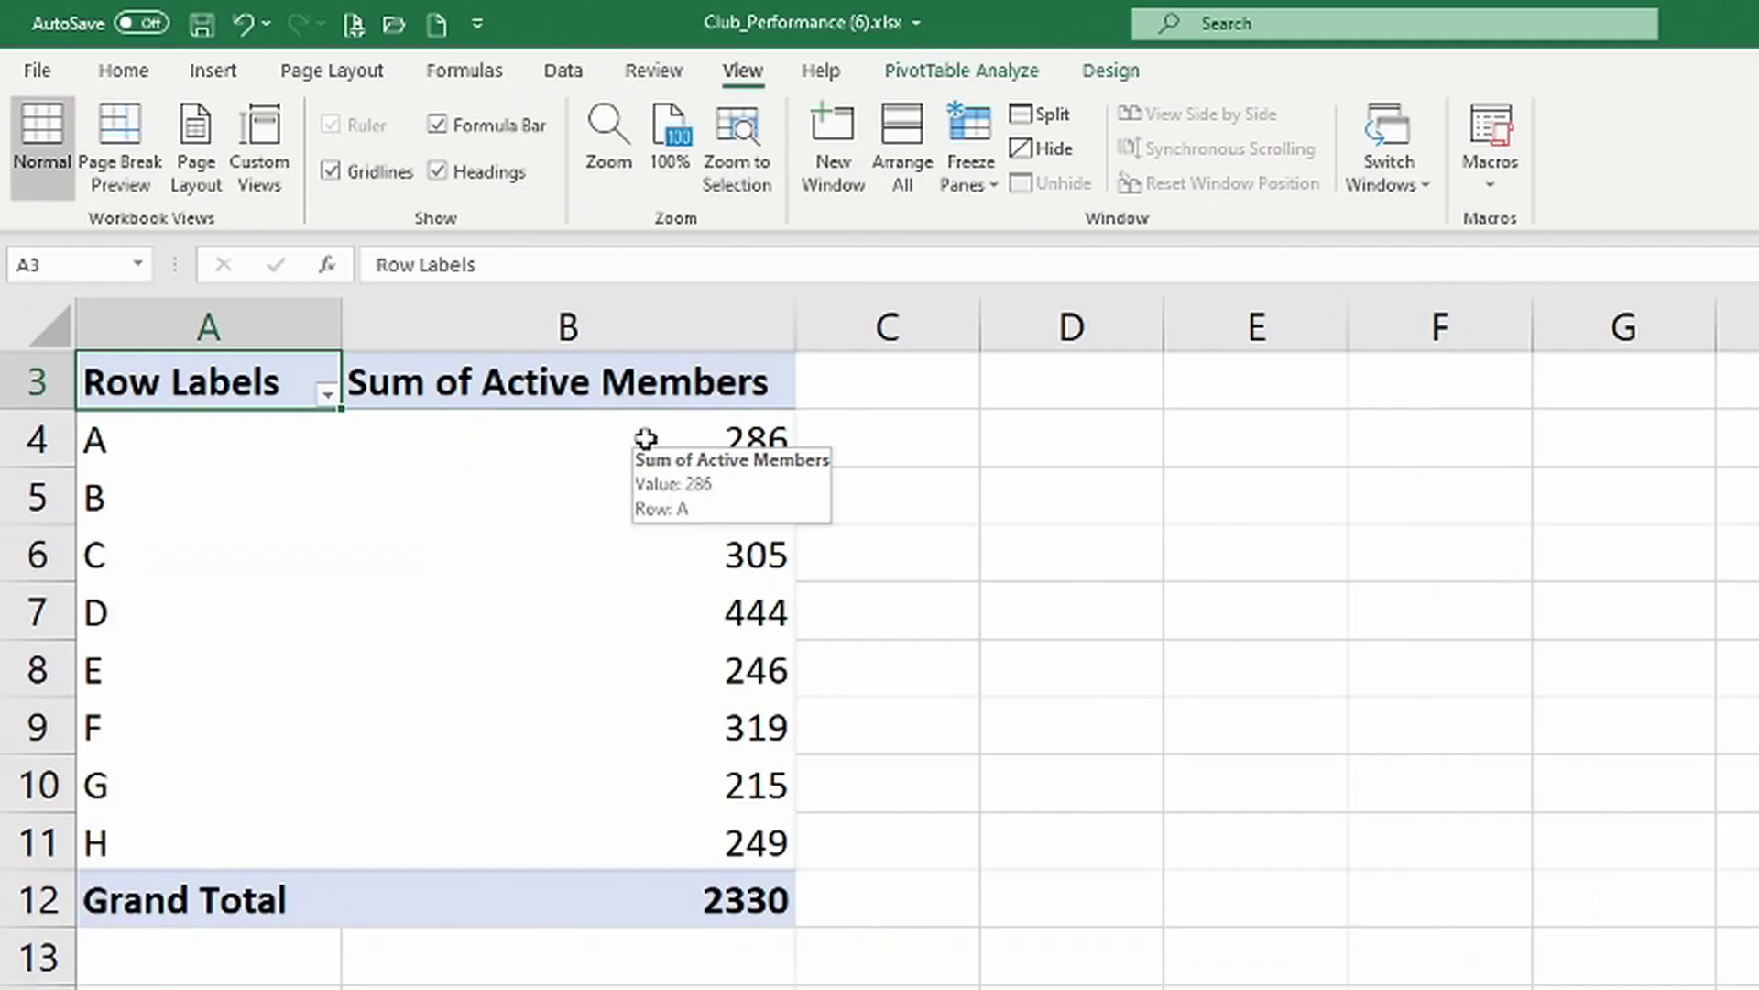
Step: Sort the Sum of Active Members largest to smallest, putting division D (444) first
right_click(646, 439)
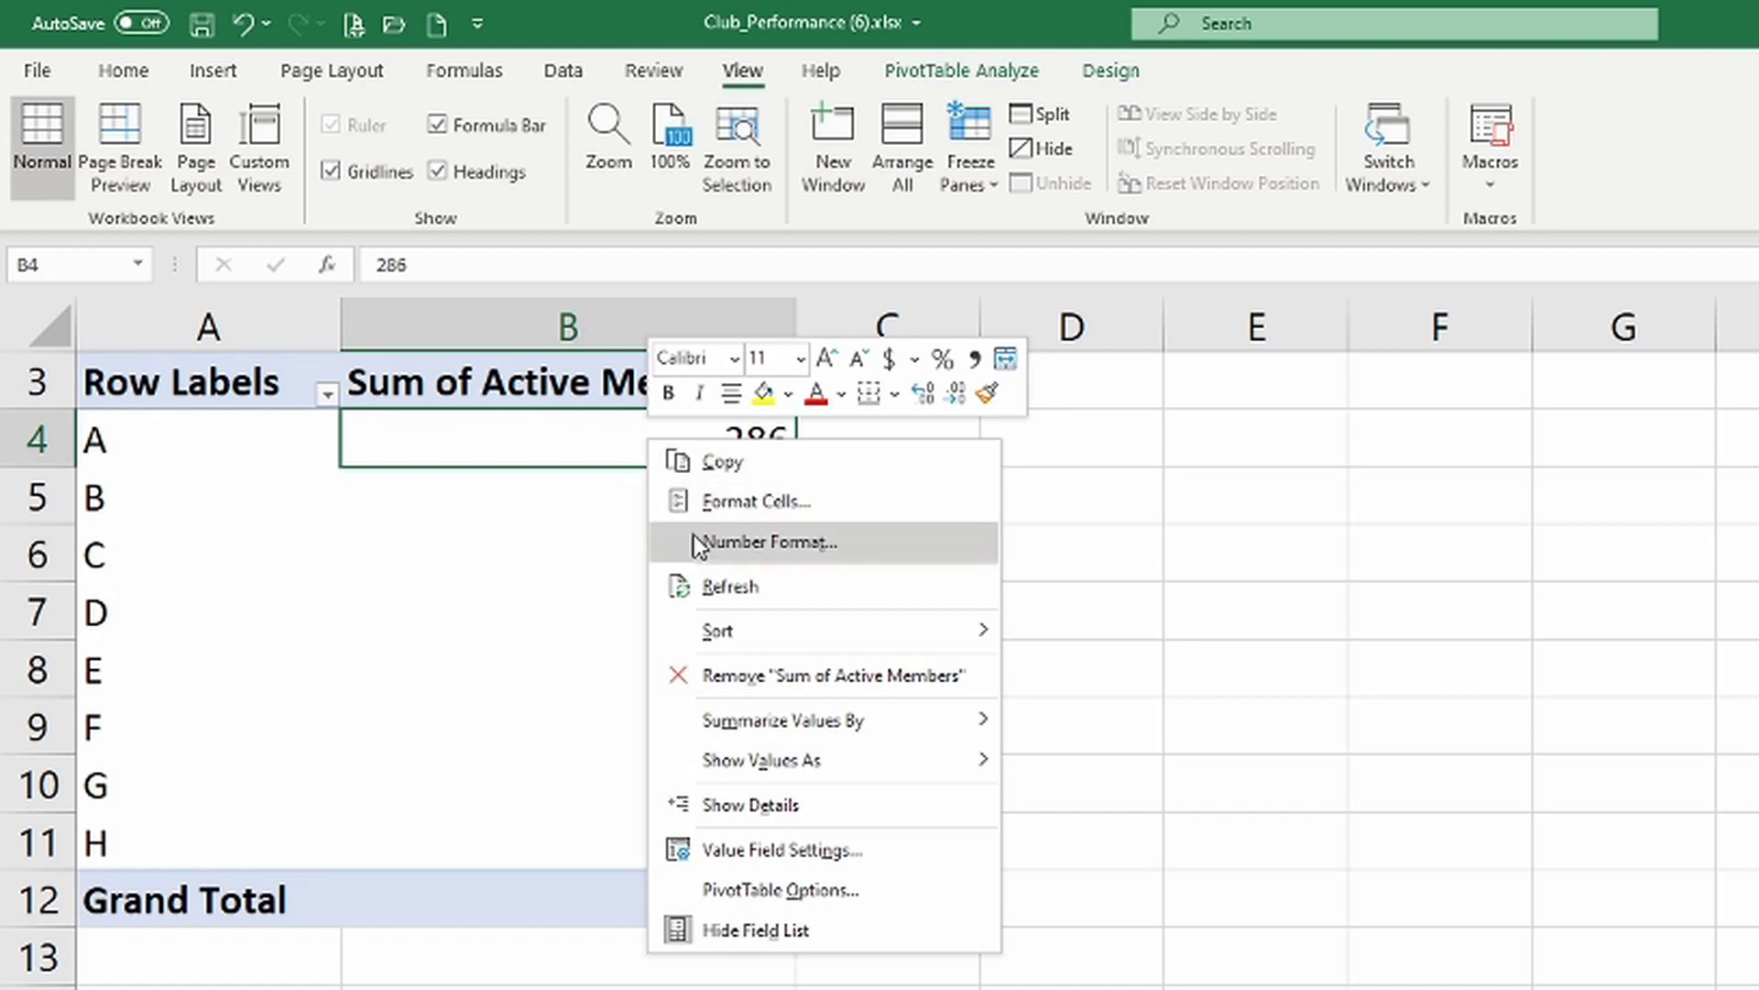
mouse_move(725, 625)
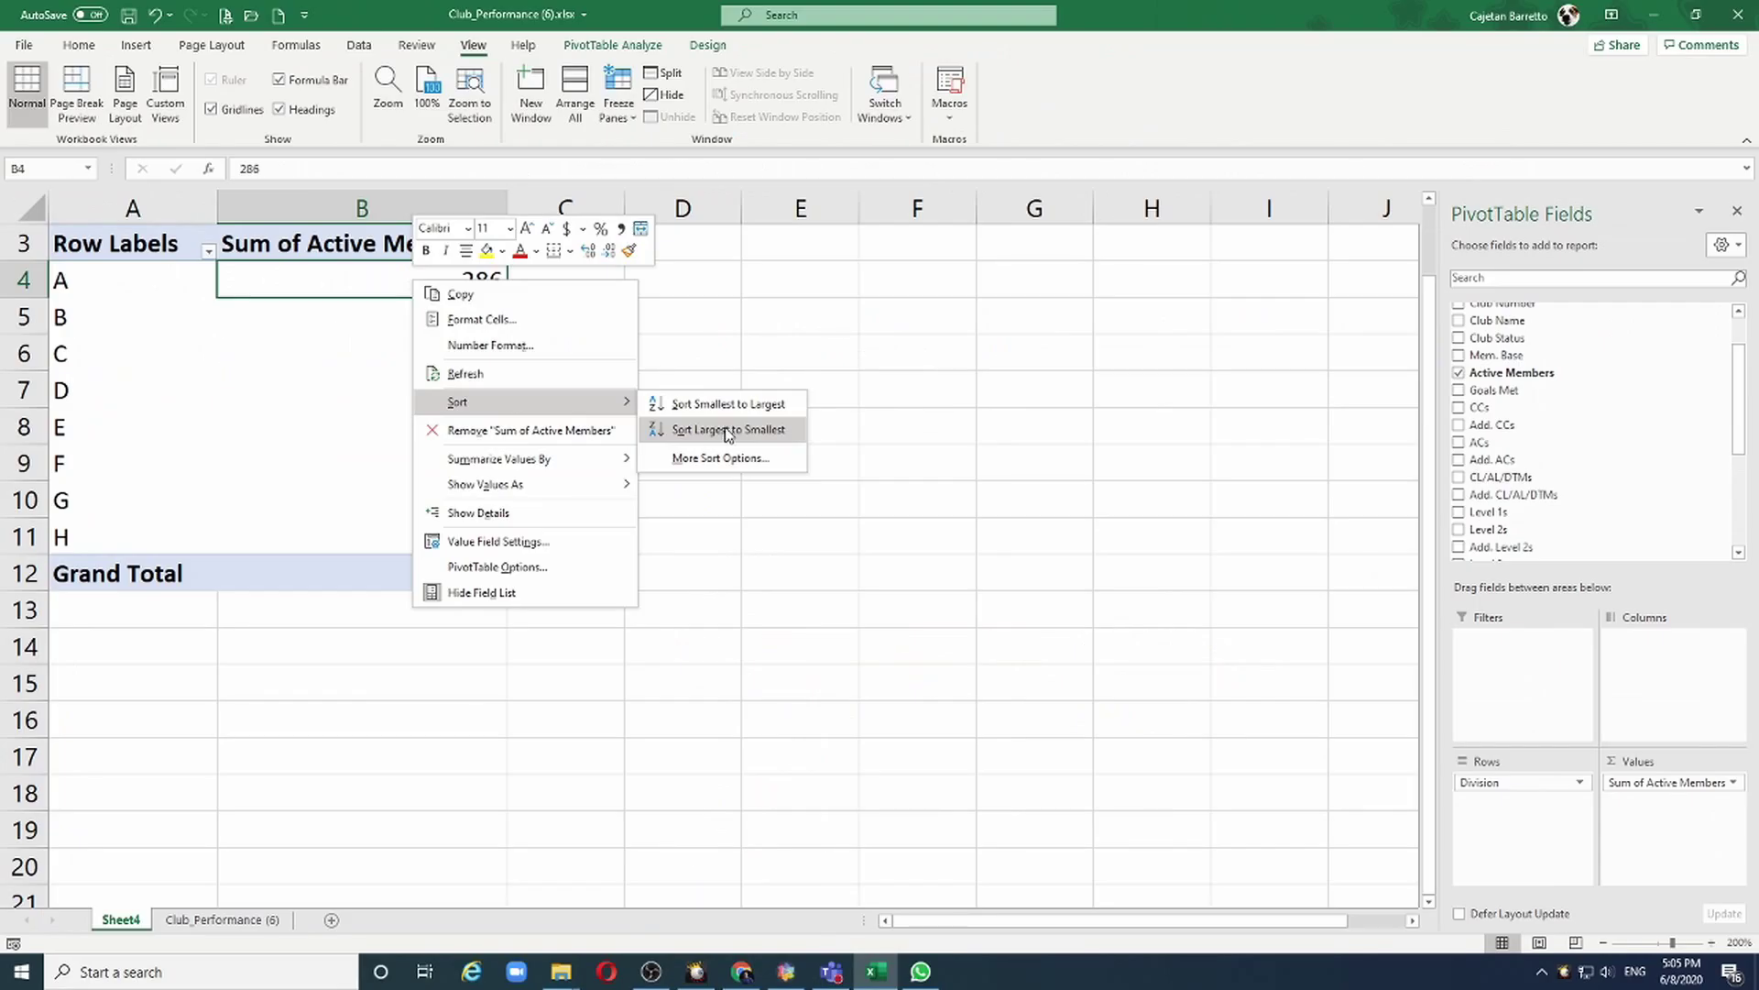
click(729, 431)
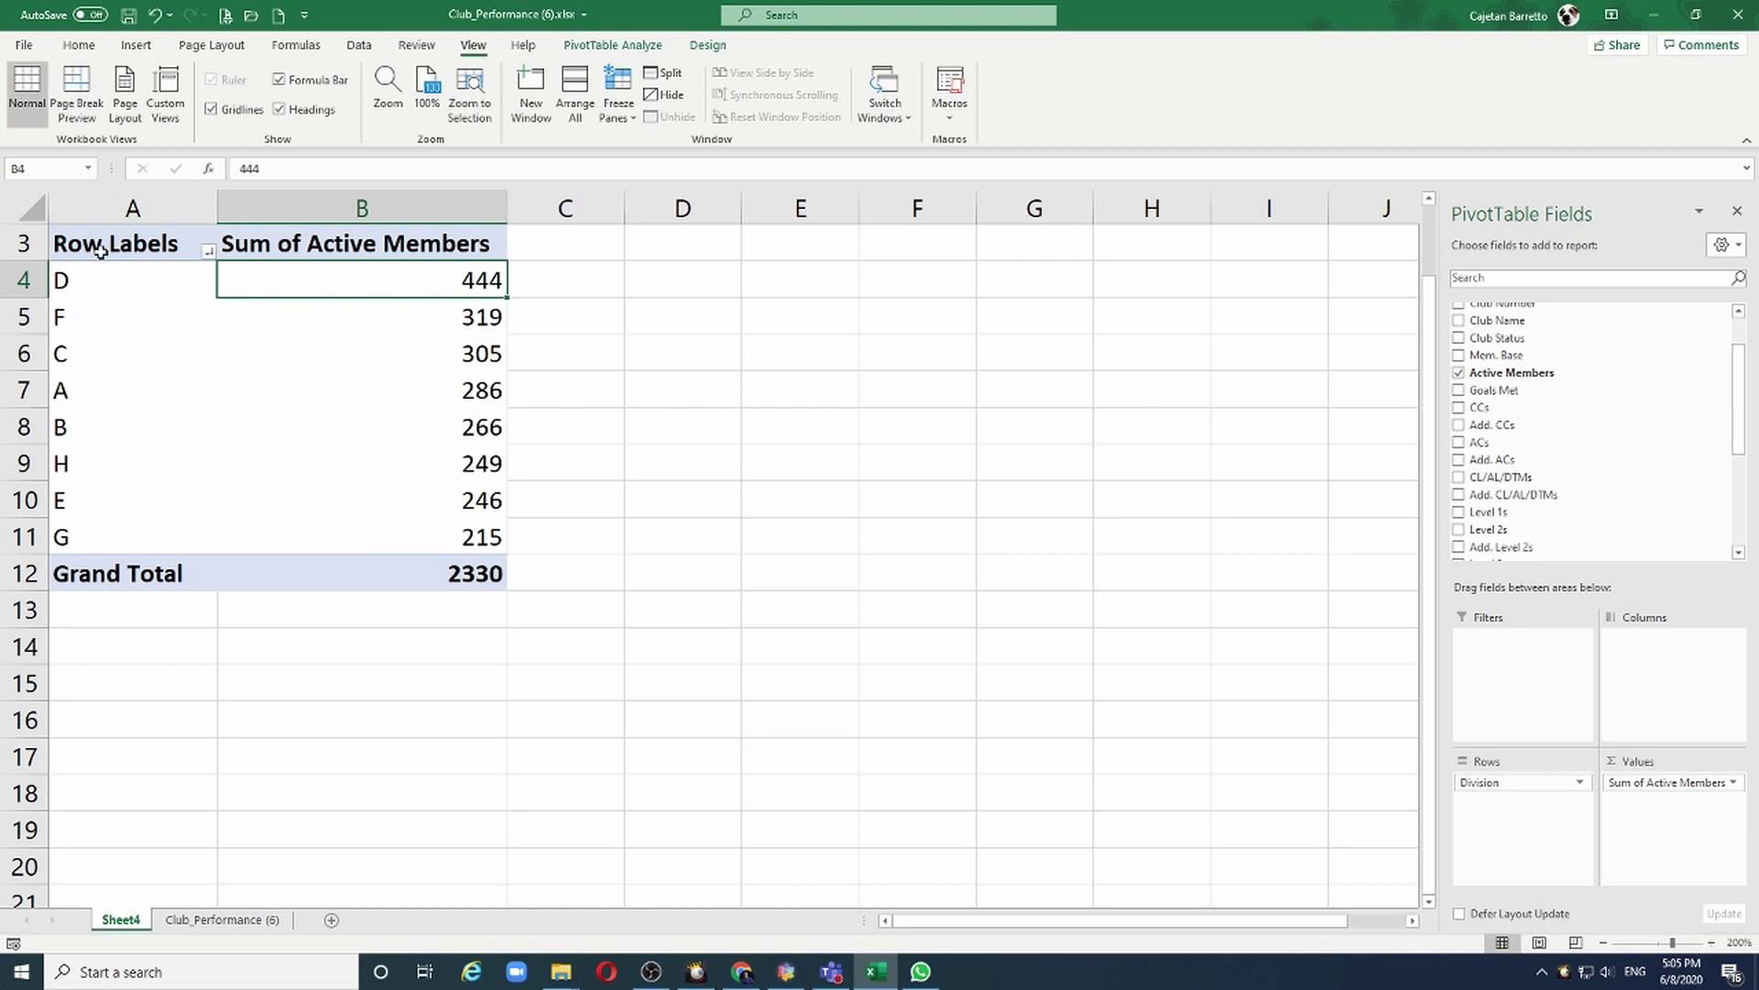
Step: Chart A3:B11 as a 2-D pie and move it beside the pivot table
drag(66, 231, 435, 536)
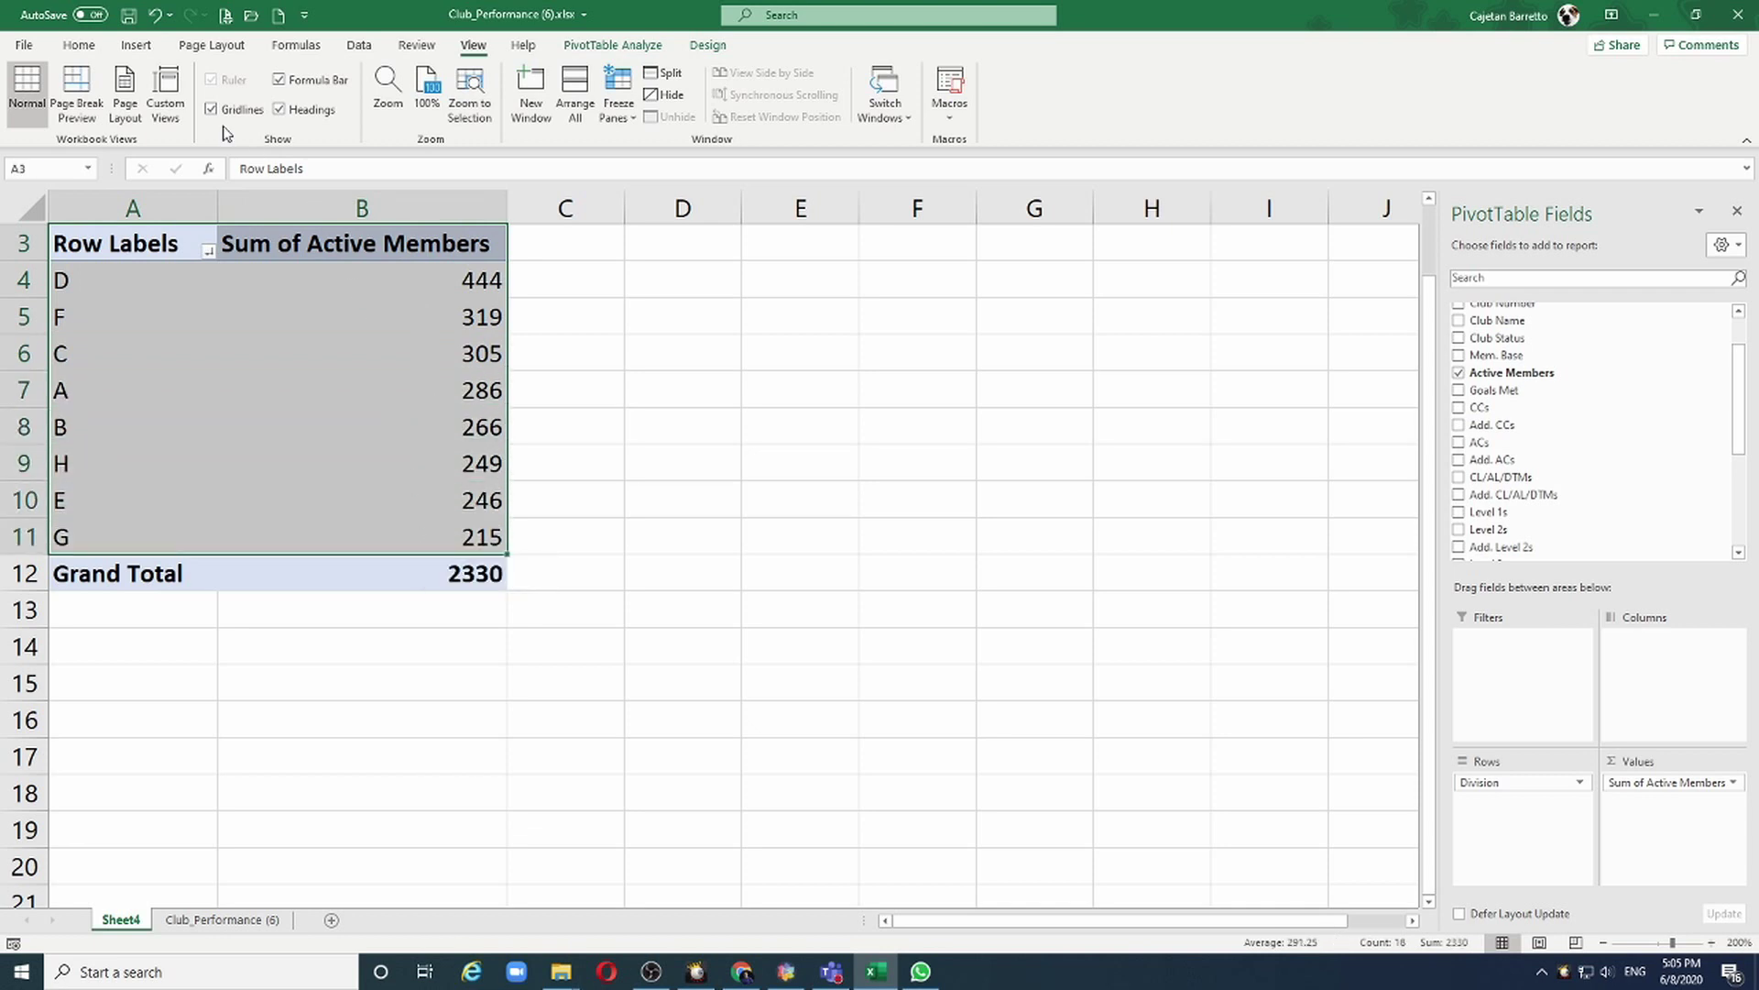
click(136, 46)
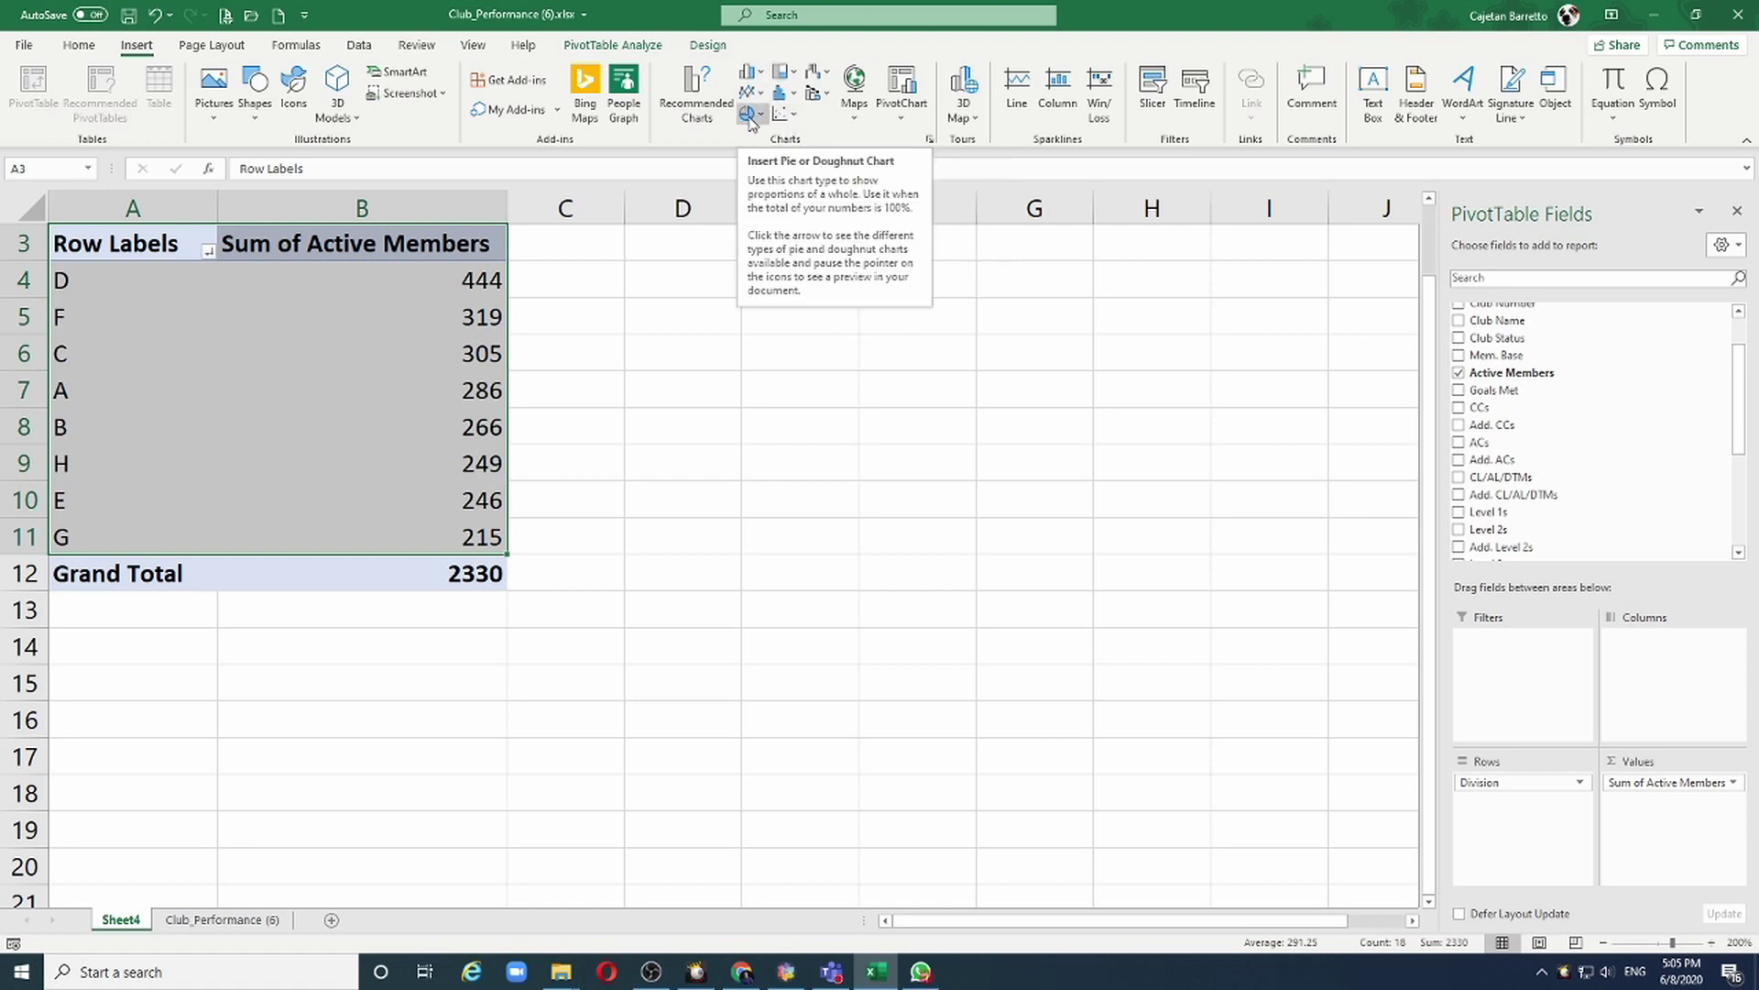
click(750, 116)
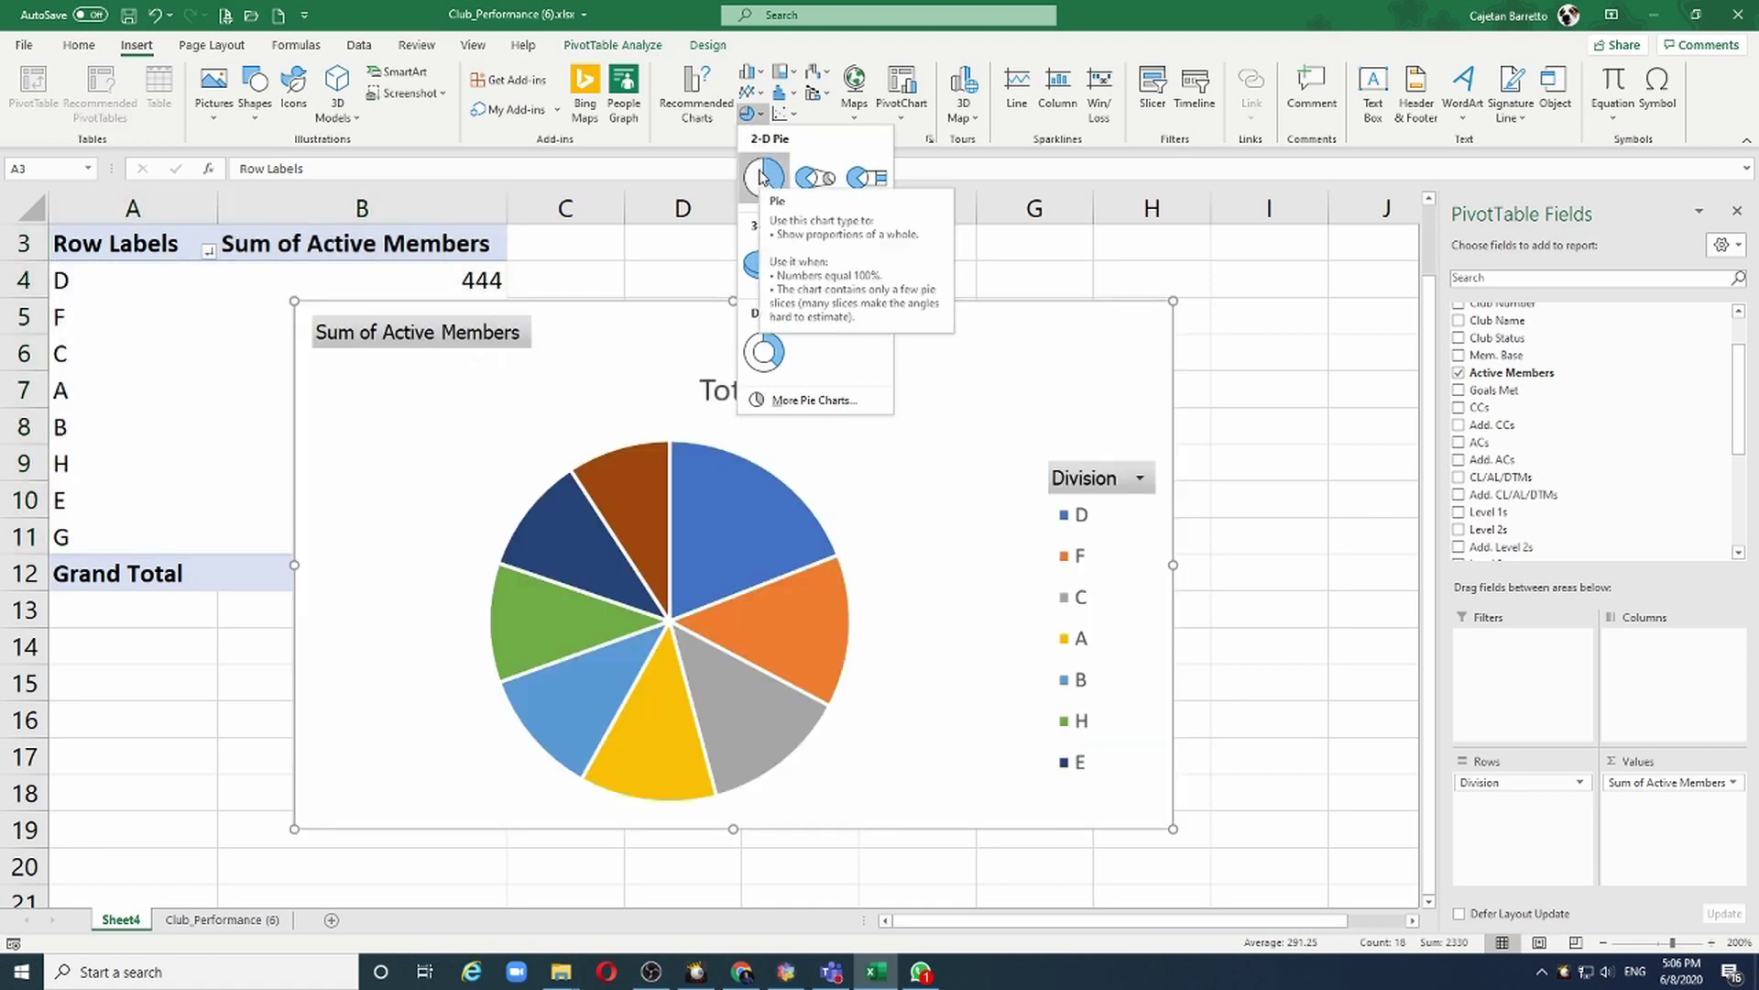
click(760, 176)
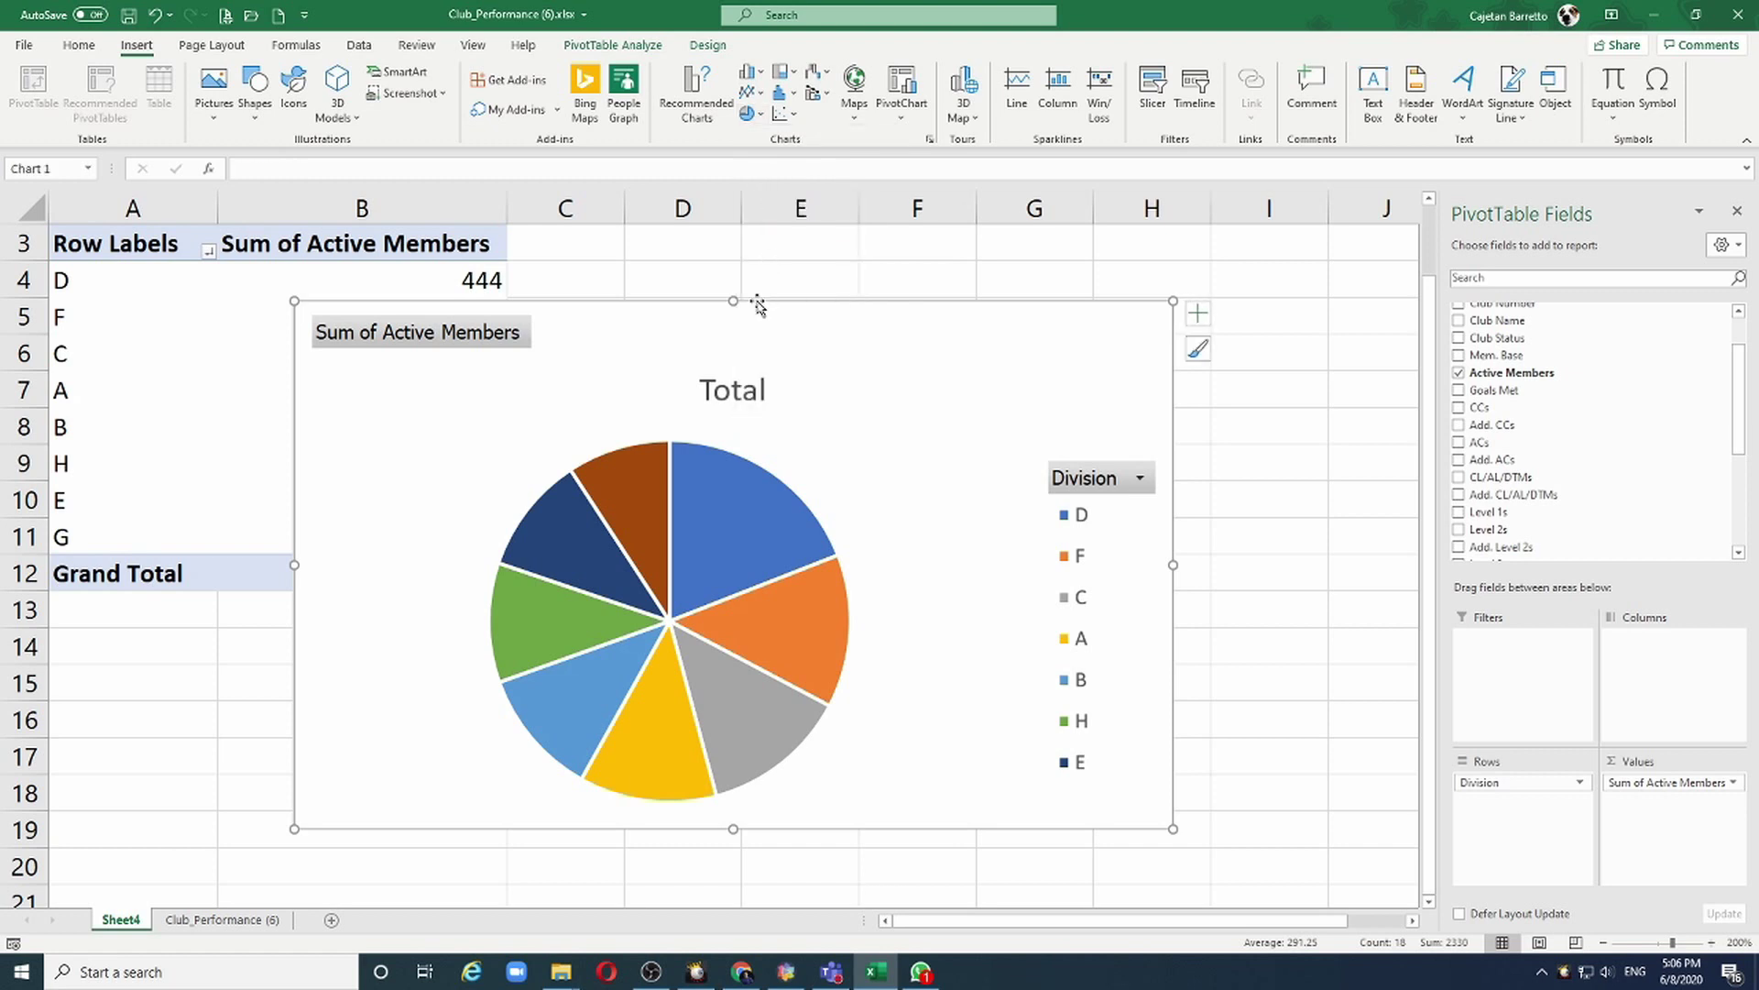
drag(772, 296, 1019, 275)
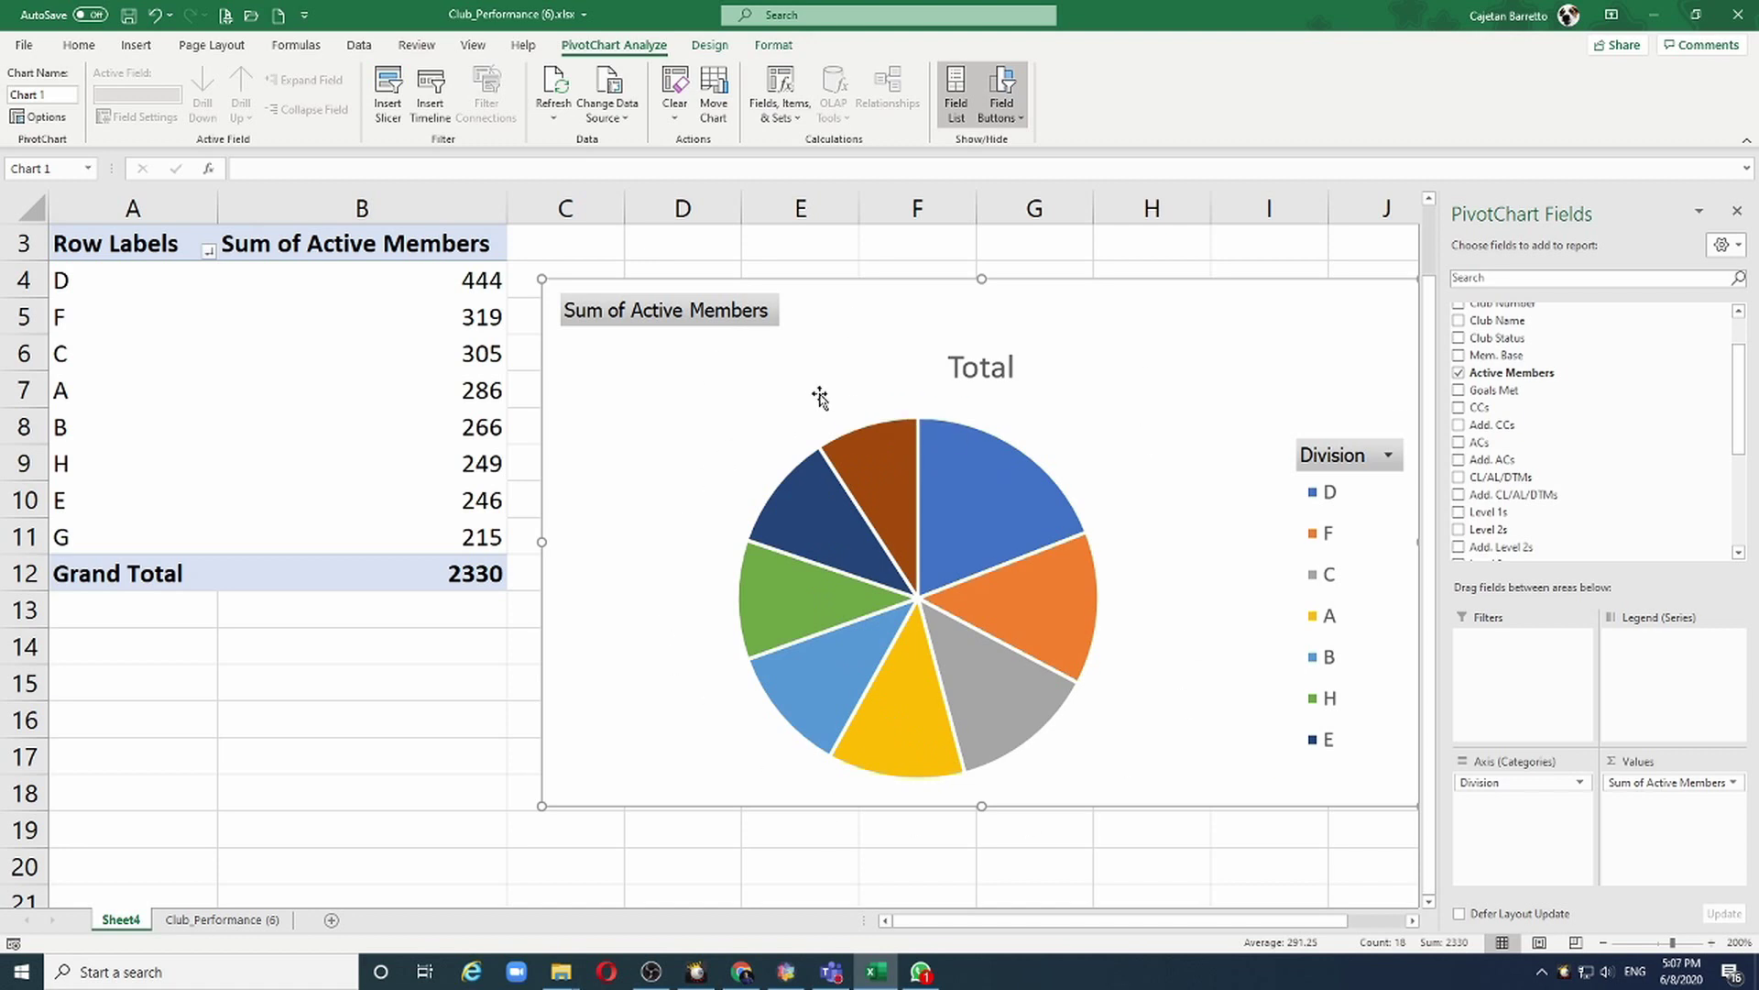
right_click(958, 309)
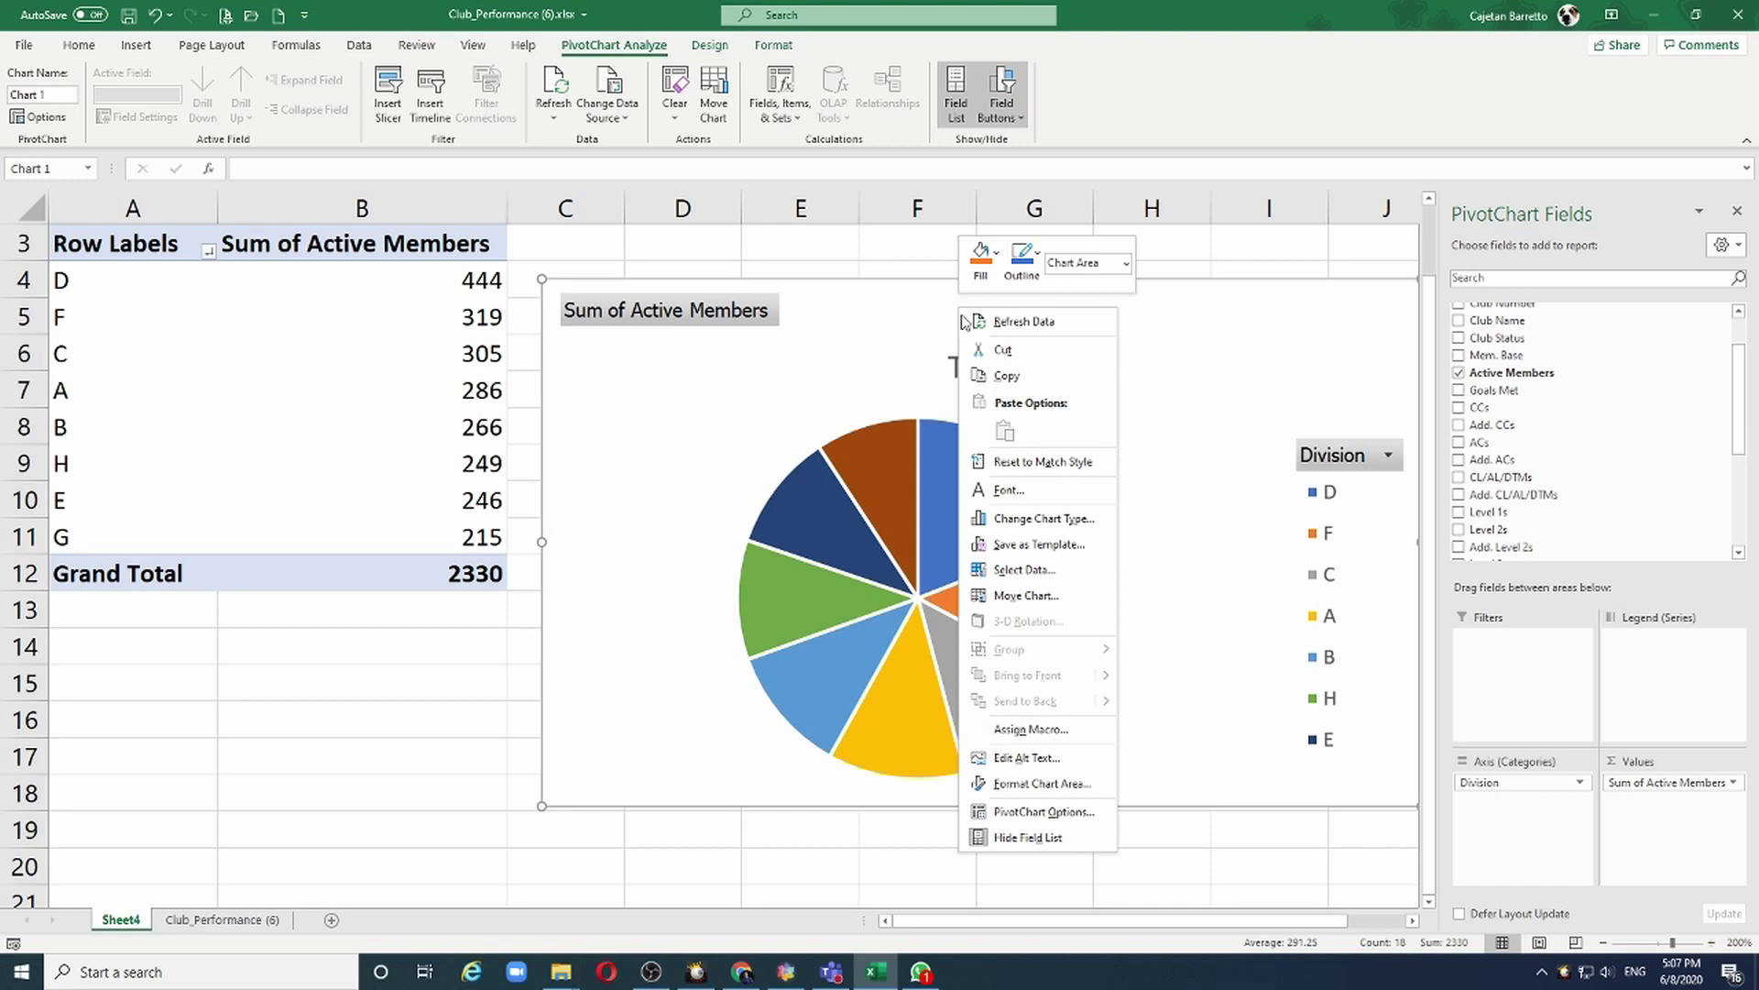
Step: Change the division PivotChart from a pie to a Clustered Column chart
click(1043, 519)
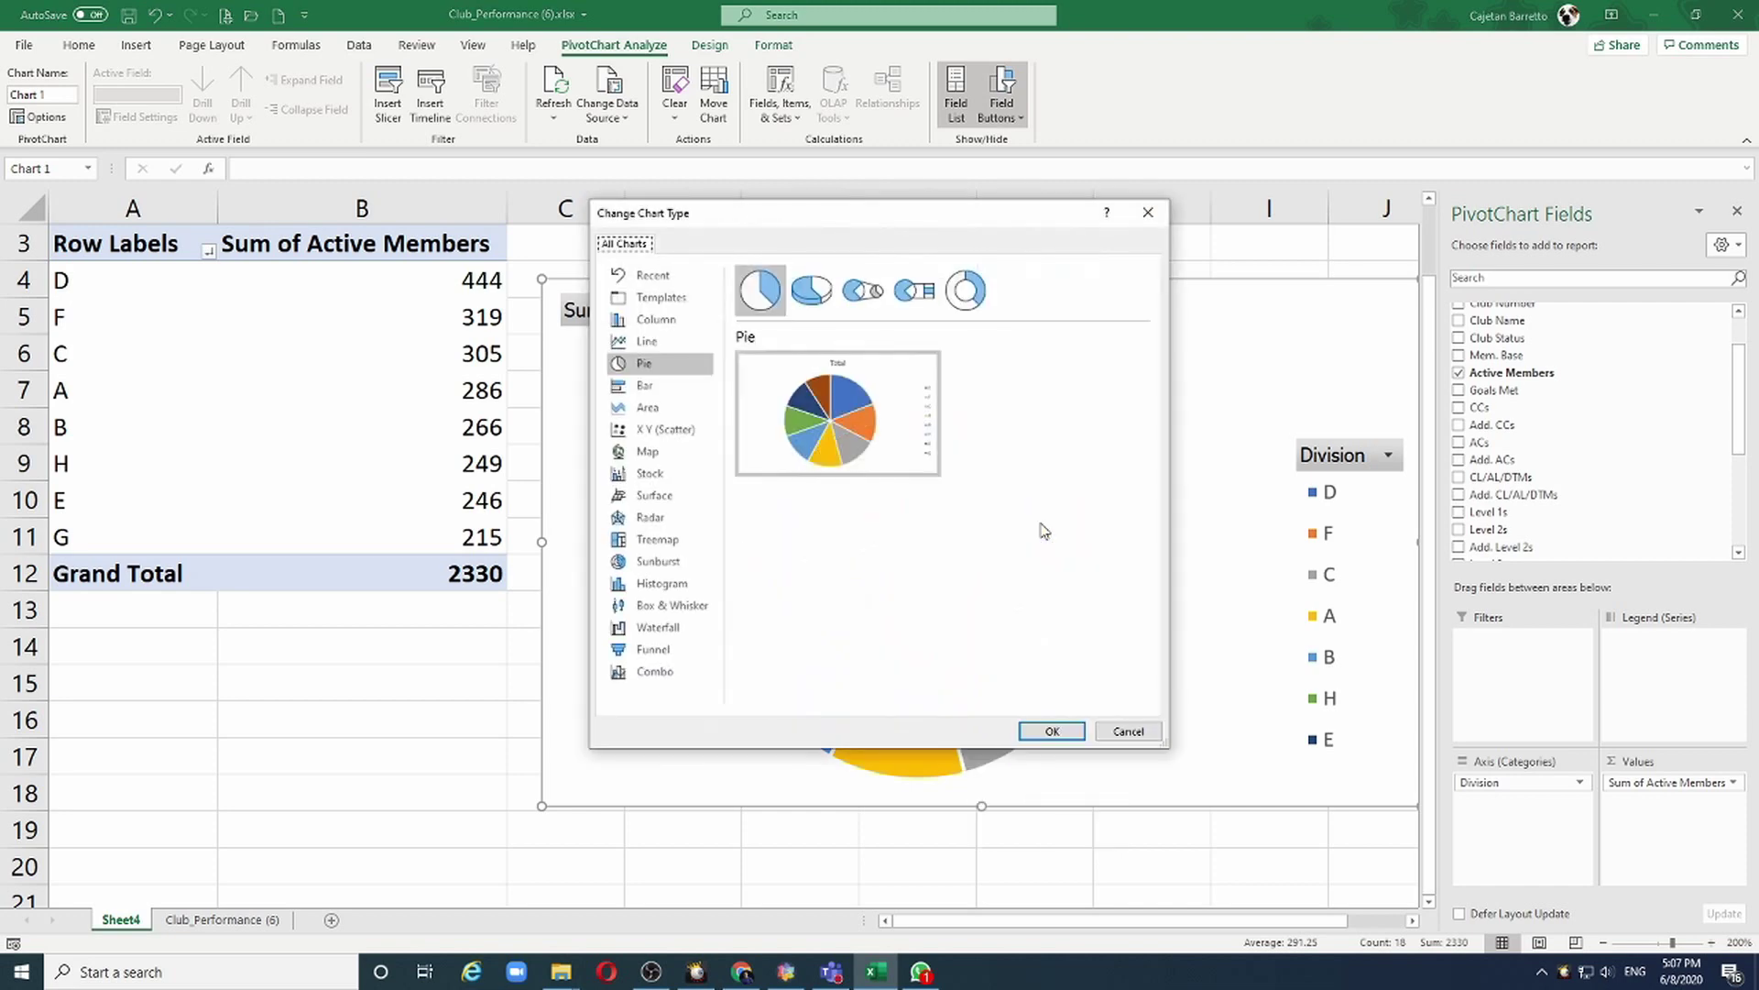
click(647, 322)
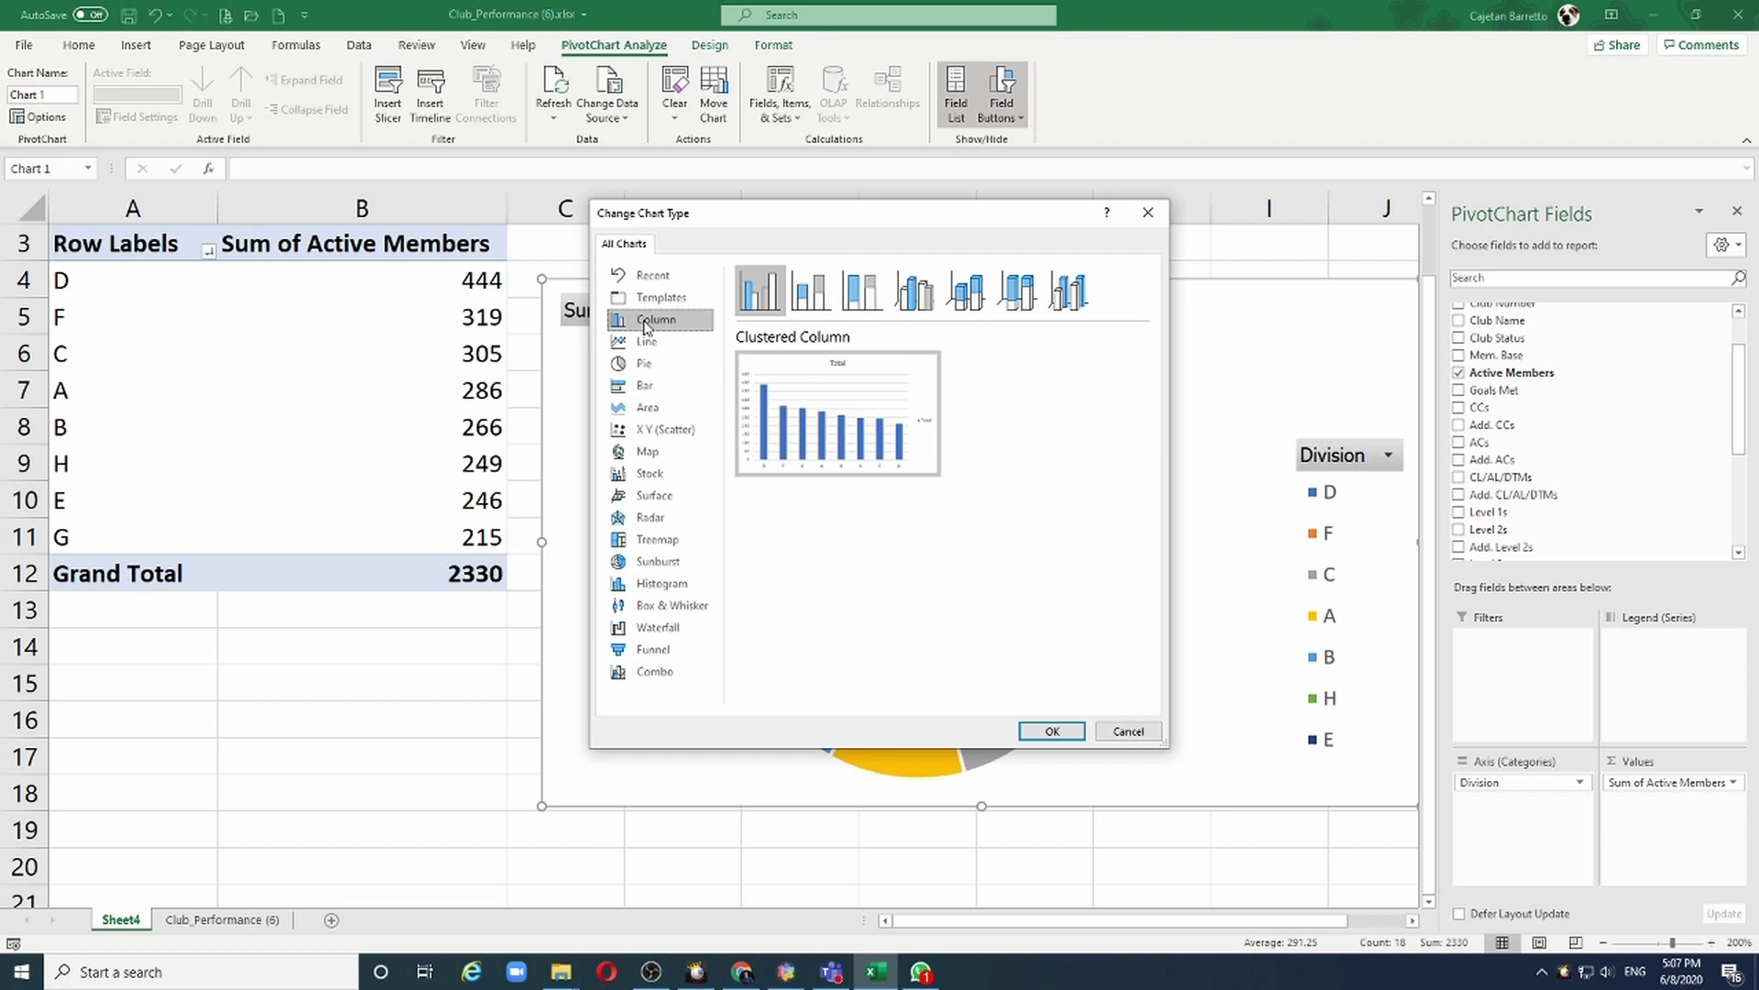
click(1052, 730)
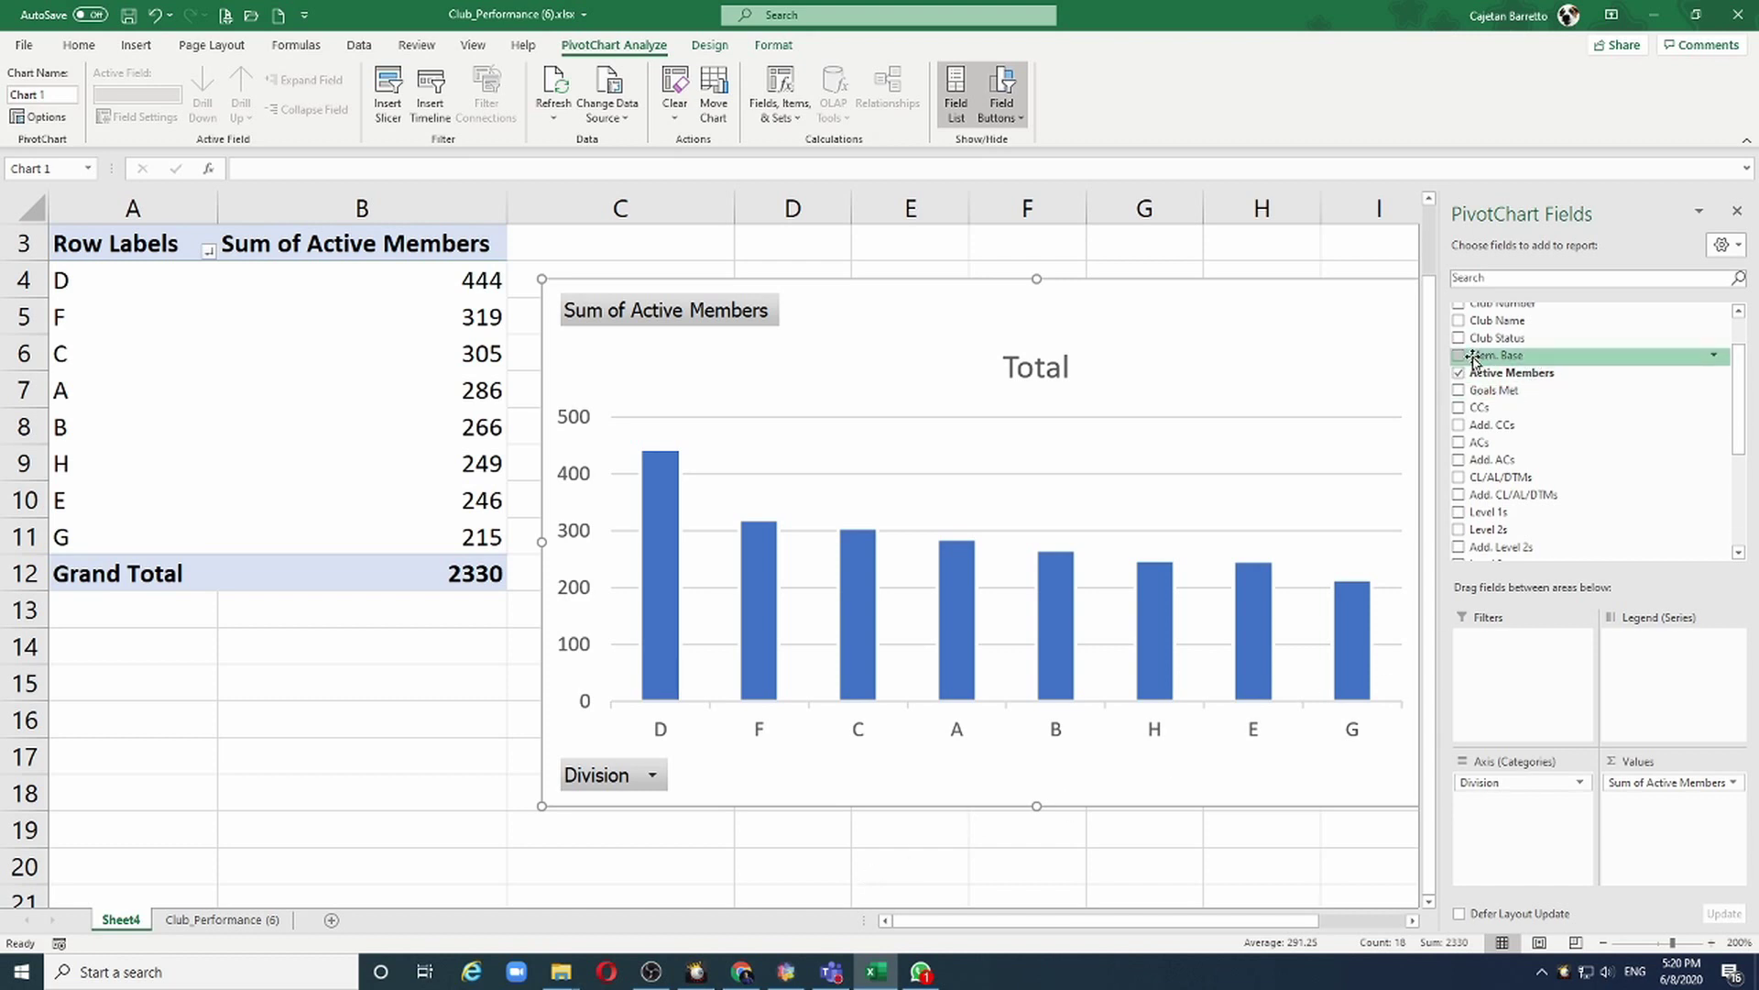
Step: Add Sum of Mem. Base to the pivot values beside Active Members, totalling 3067
drag(1473, 359, 1654, 802)
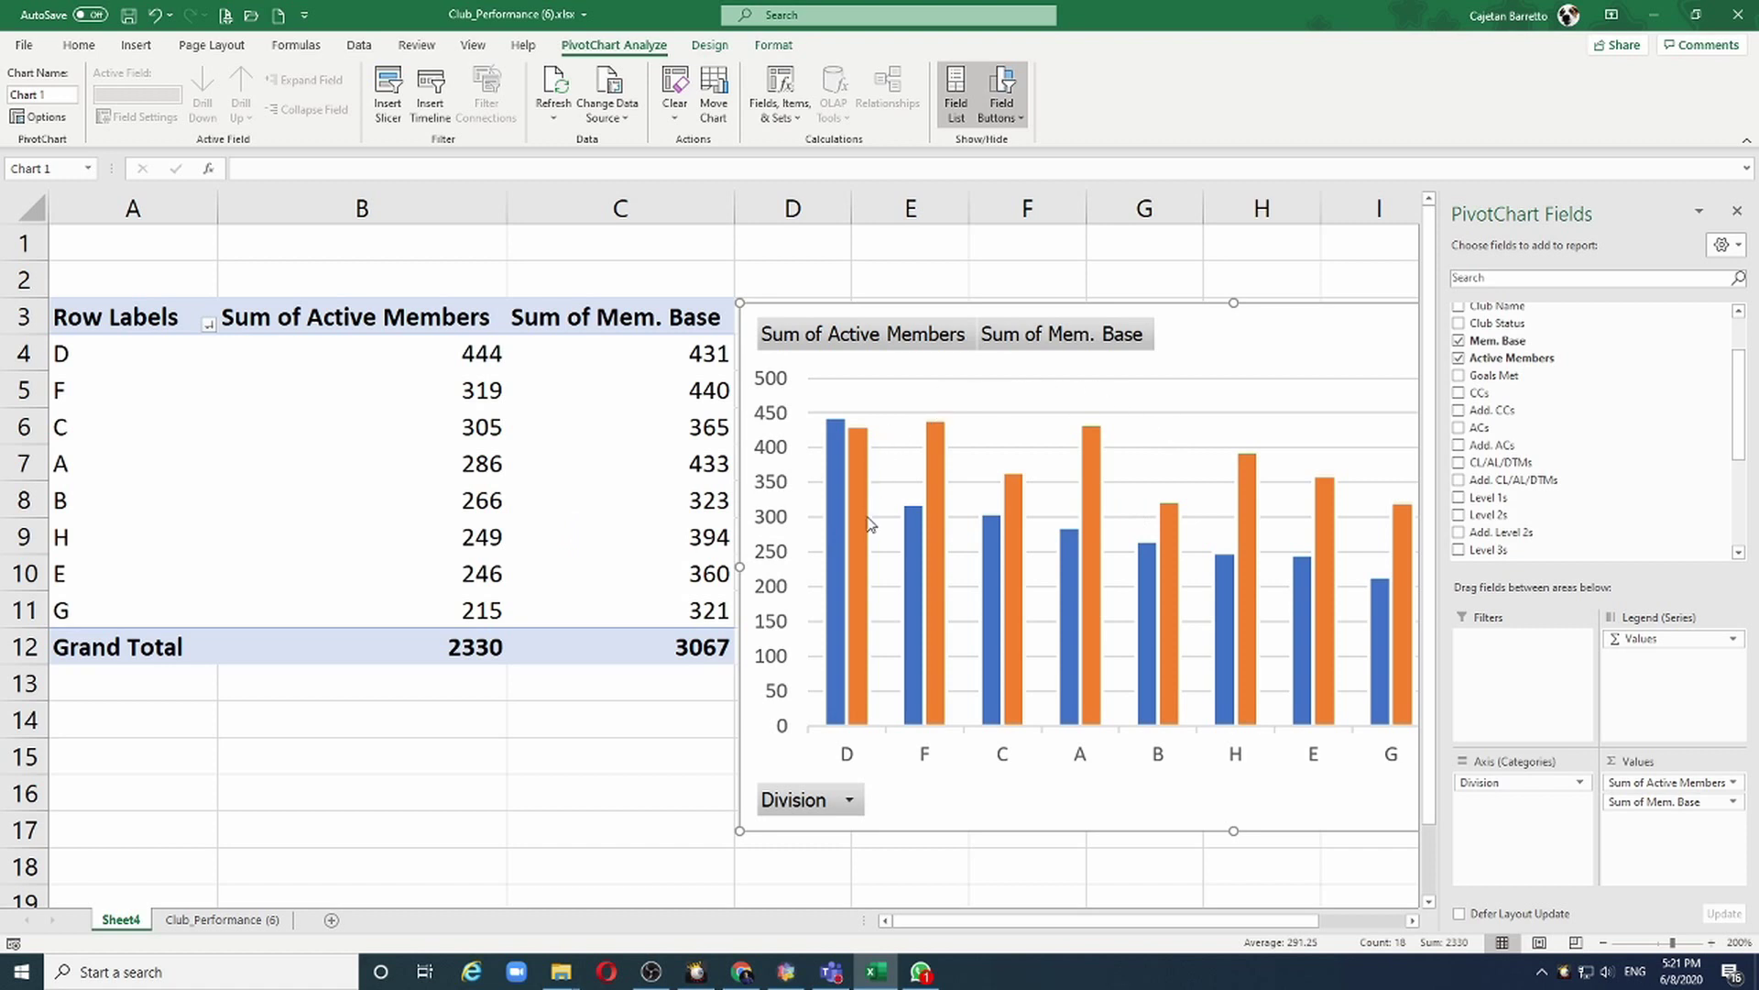
mouse_move(933, 663)
Step: Delete the column chart and remove Mem. Base, Active Members and Division from the pivot table
key(Delete)
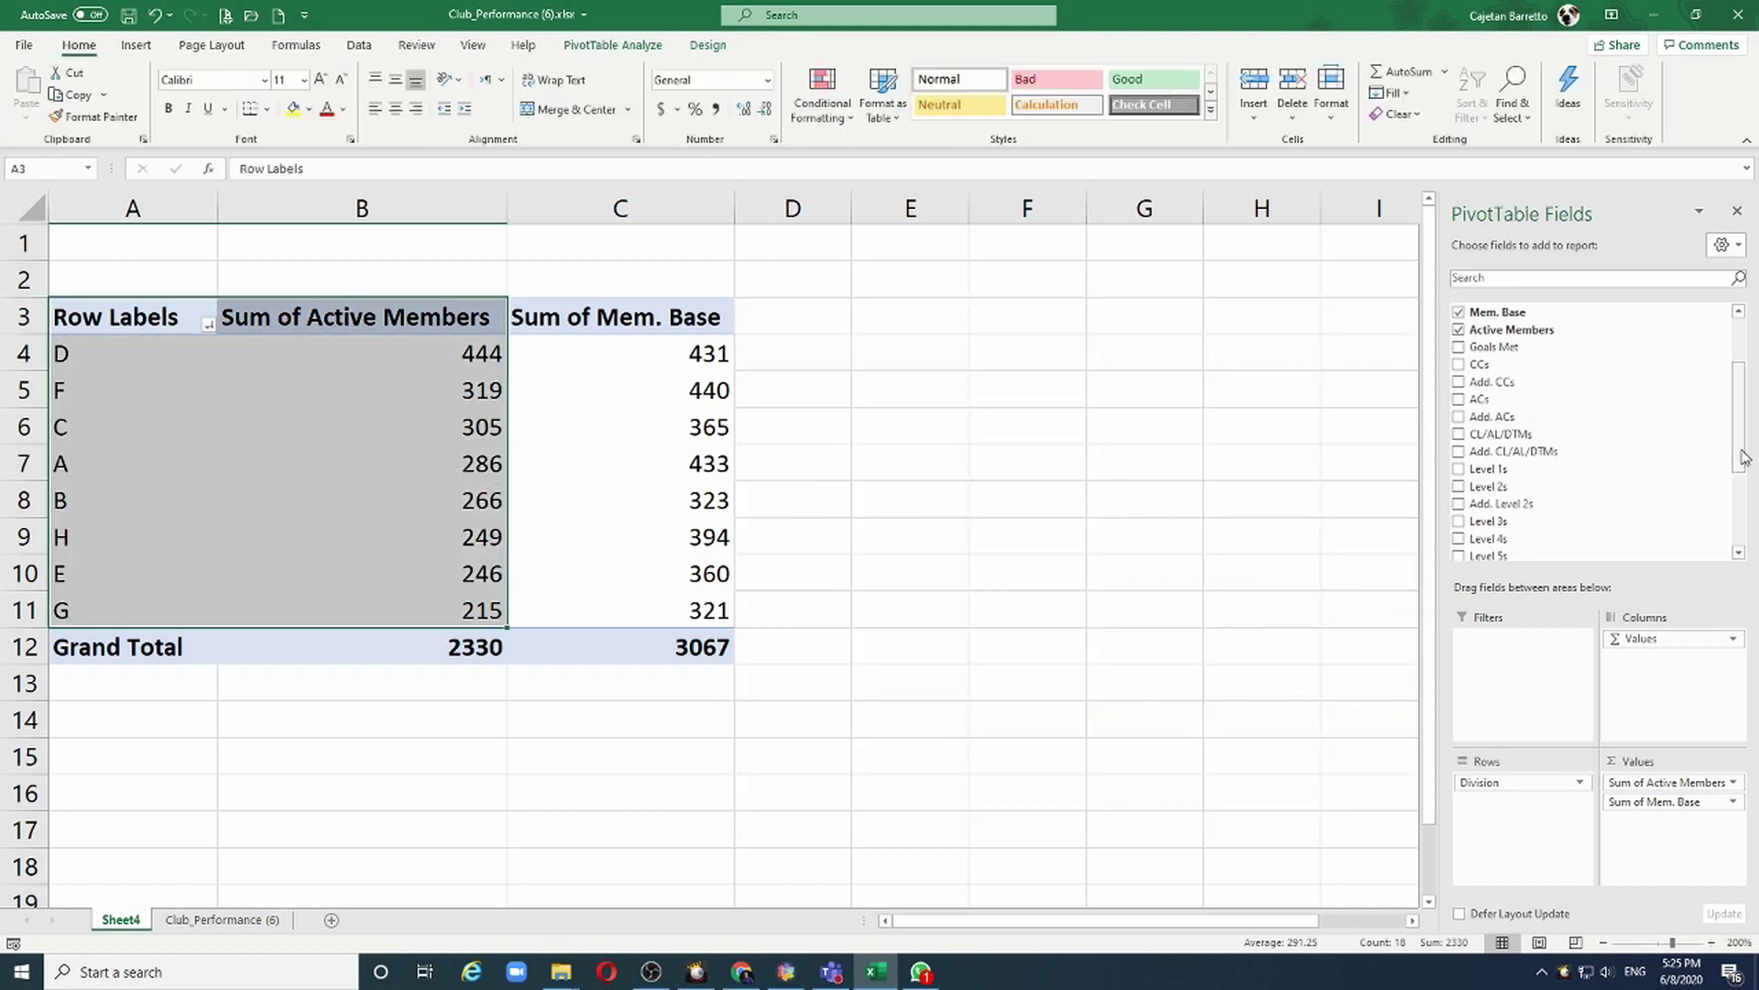
drag(1743, 457, 1743, 403)
double_click(1494, 429)
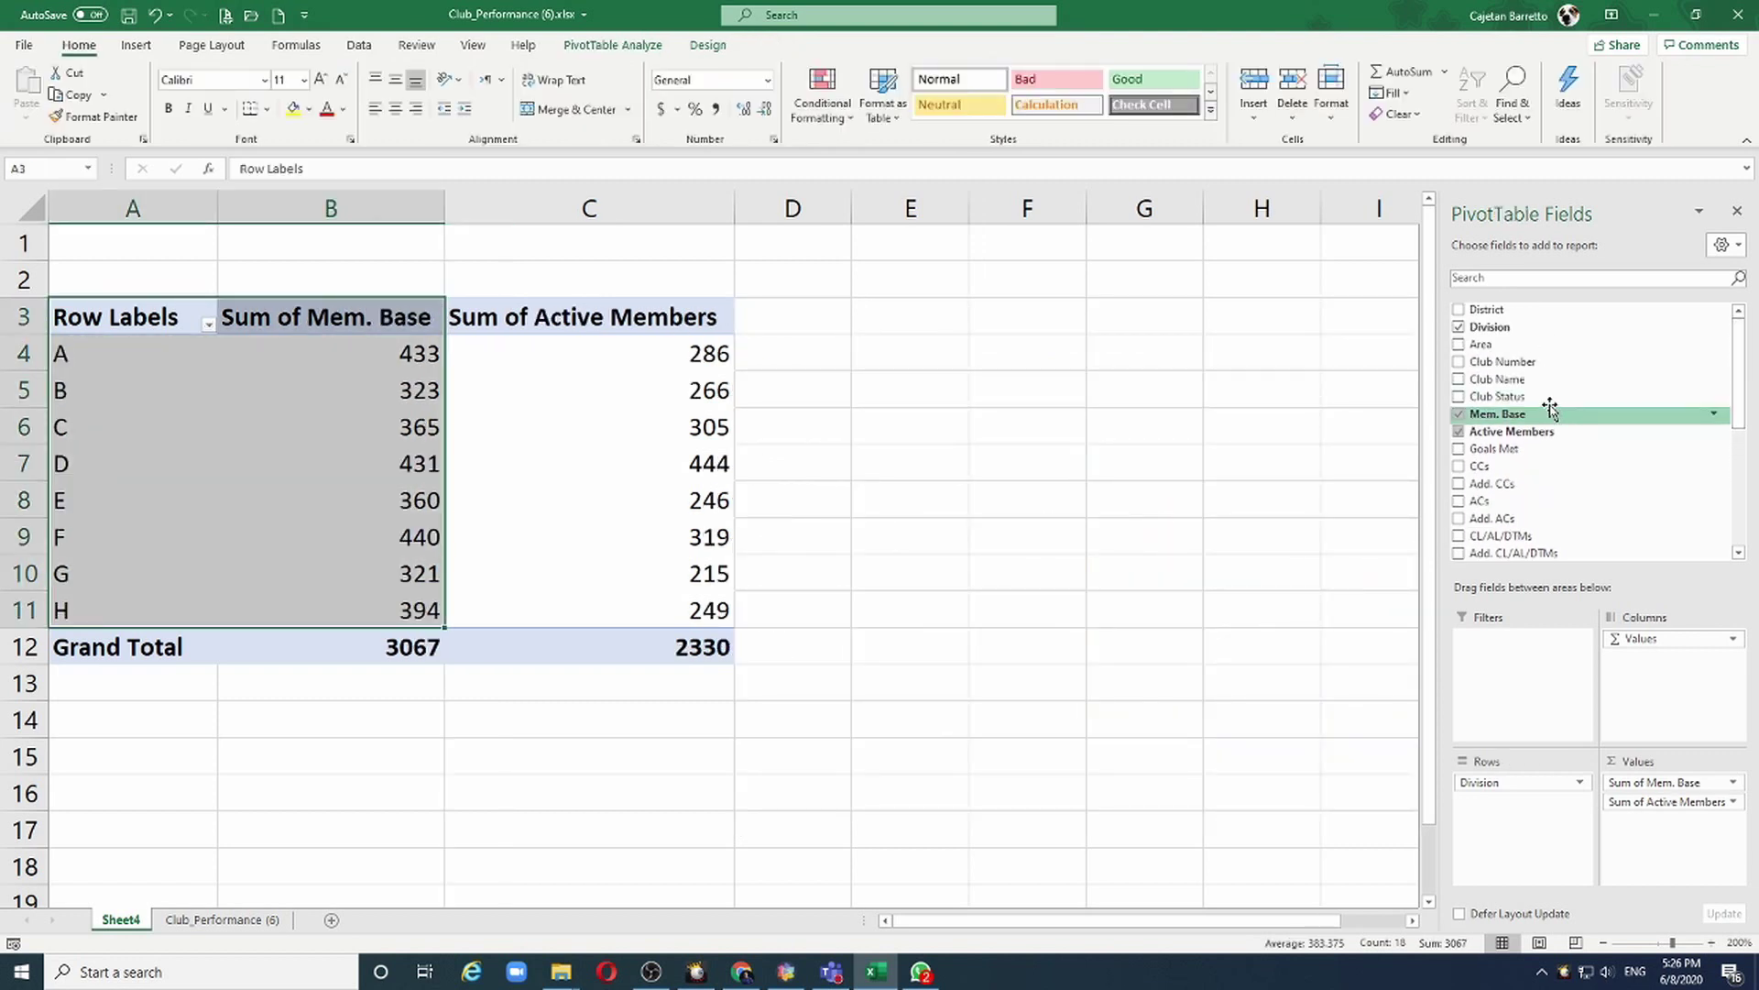
click(1460, 417)
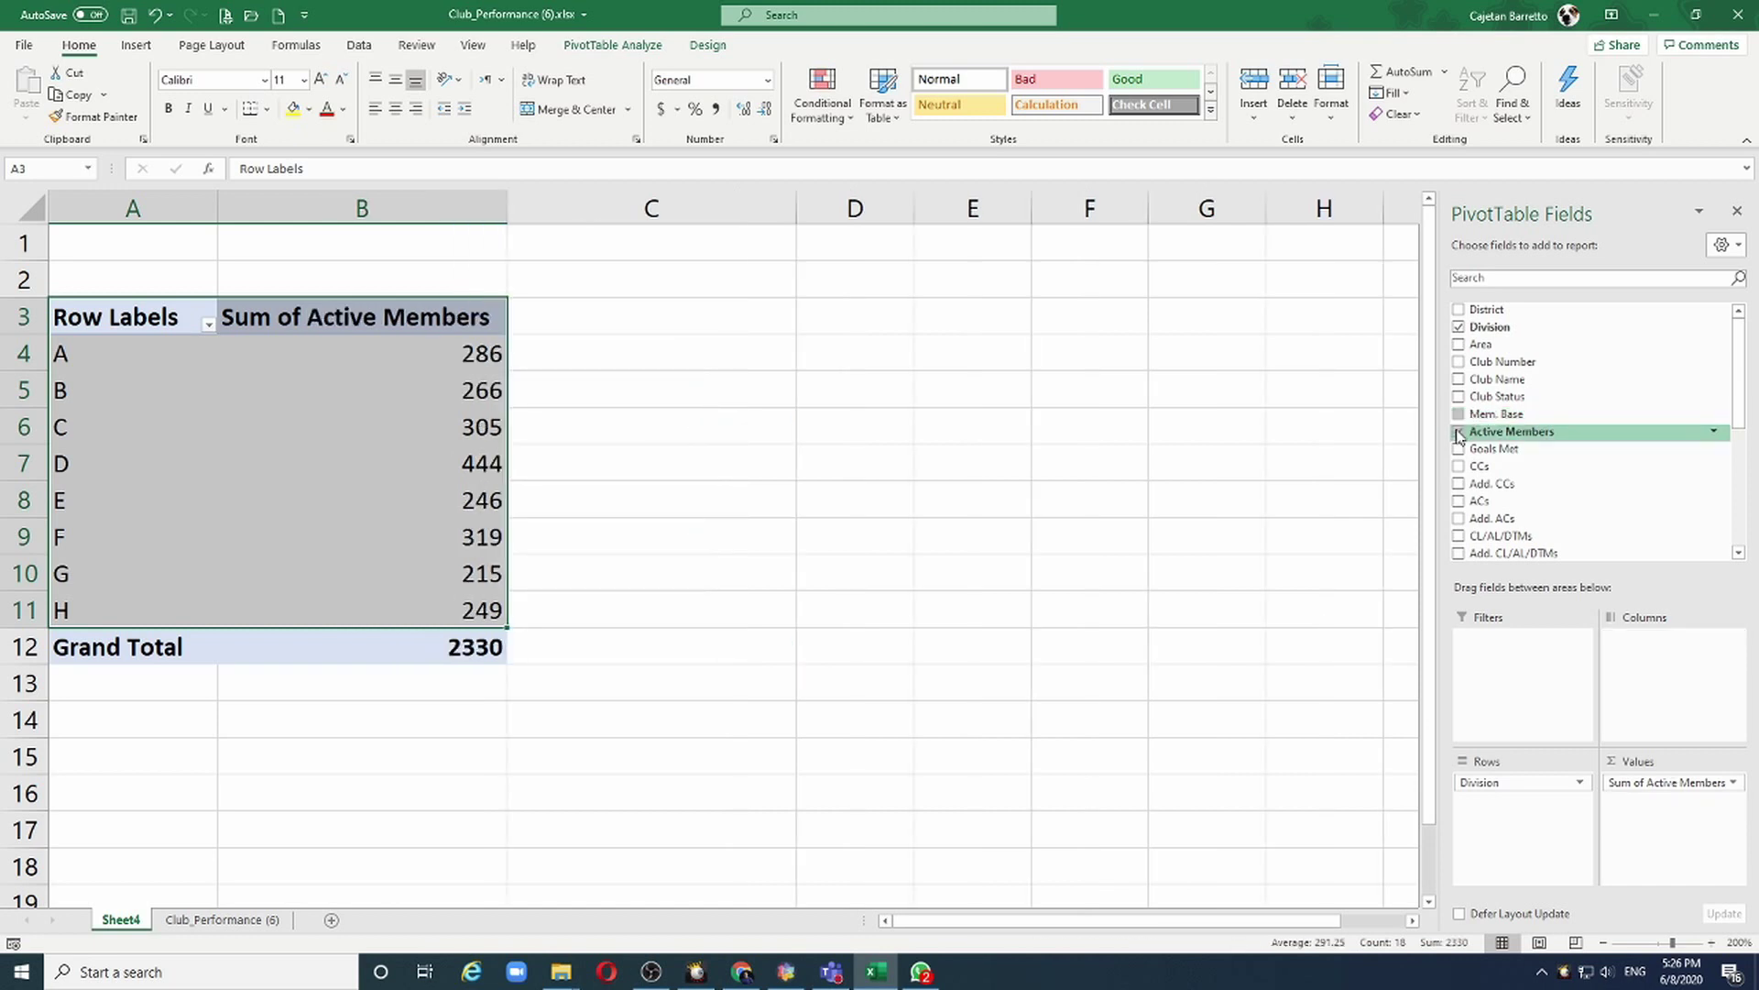
click(1459, 433)
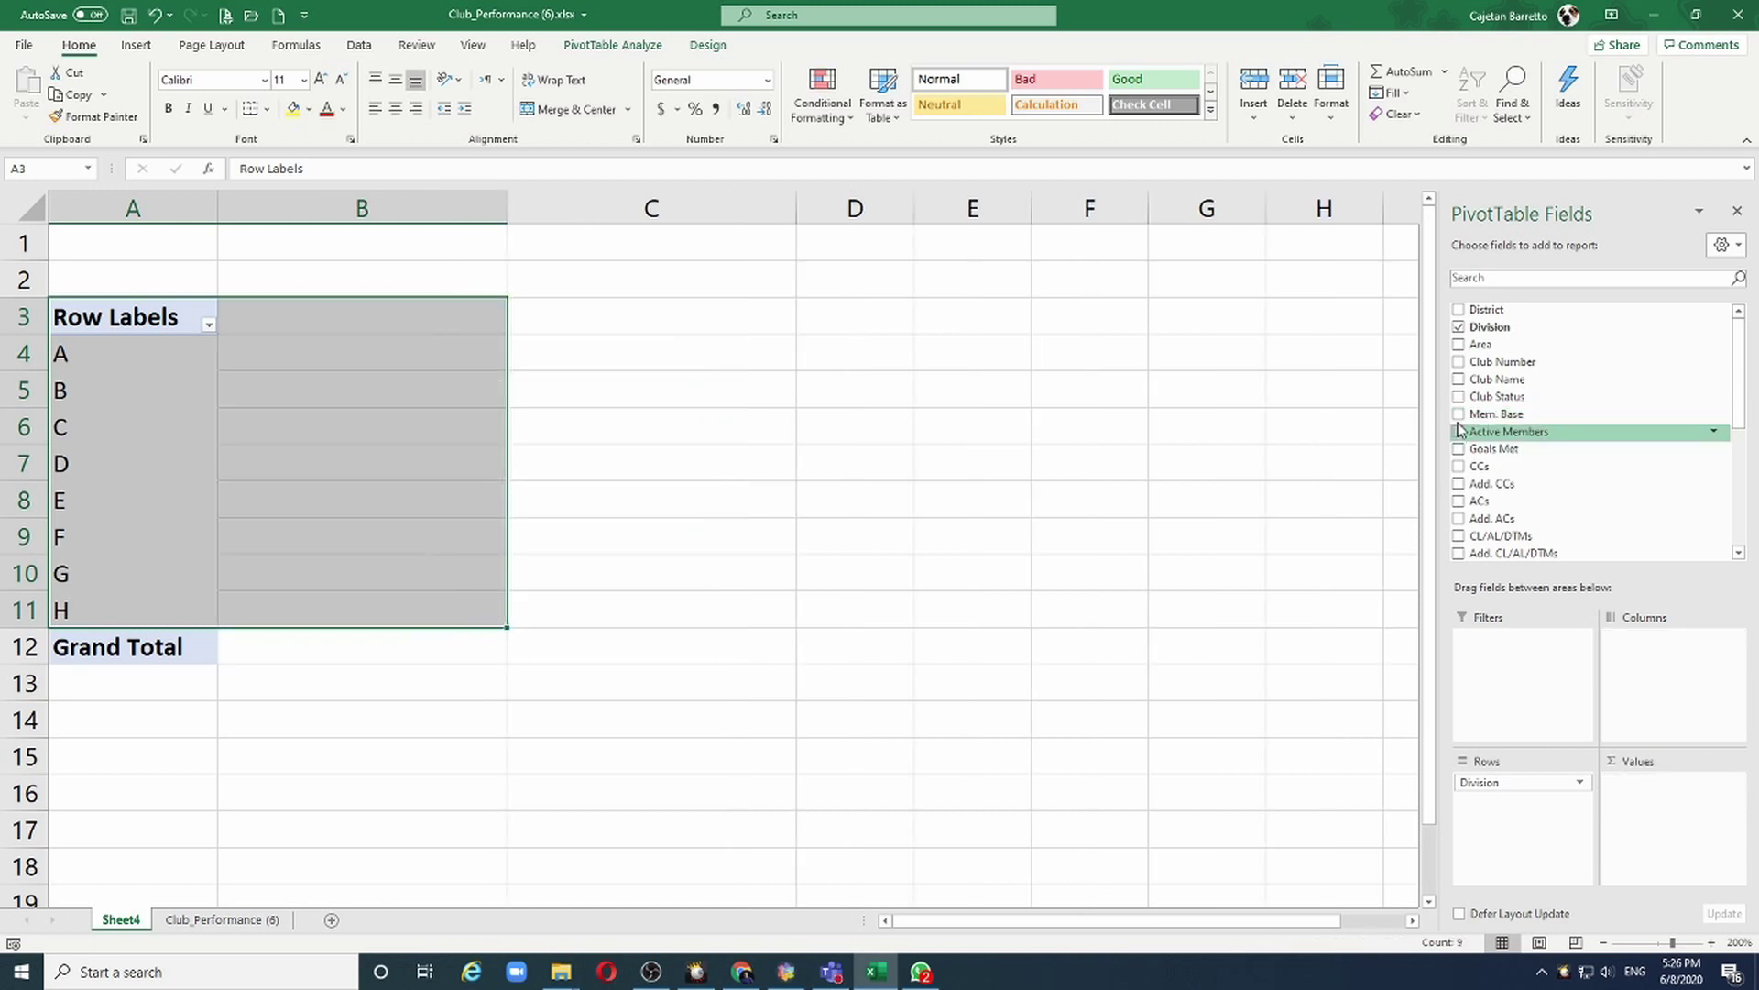
click(1459, 328)
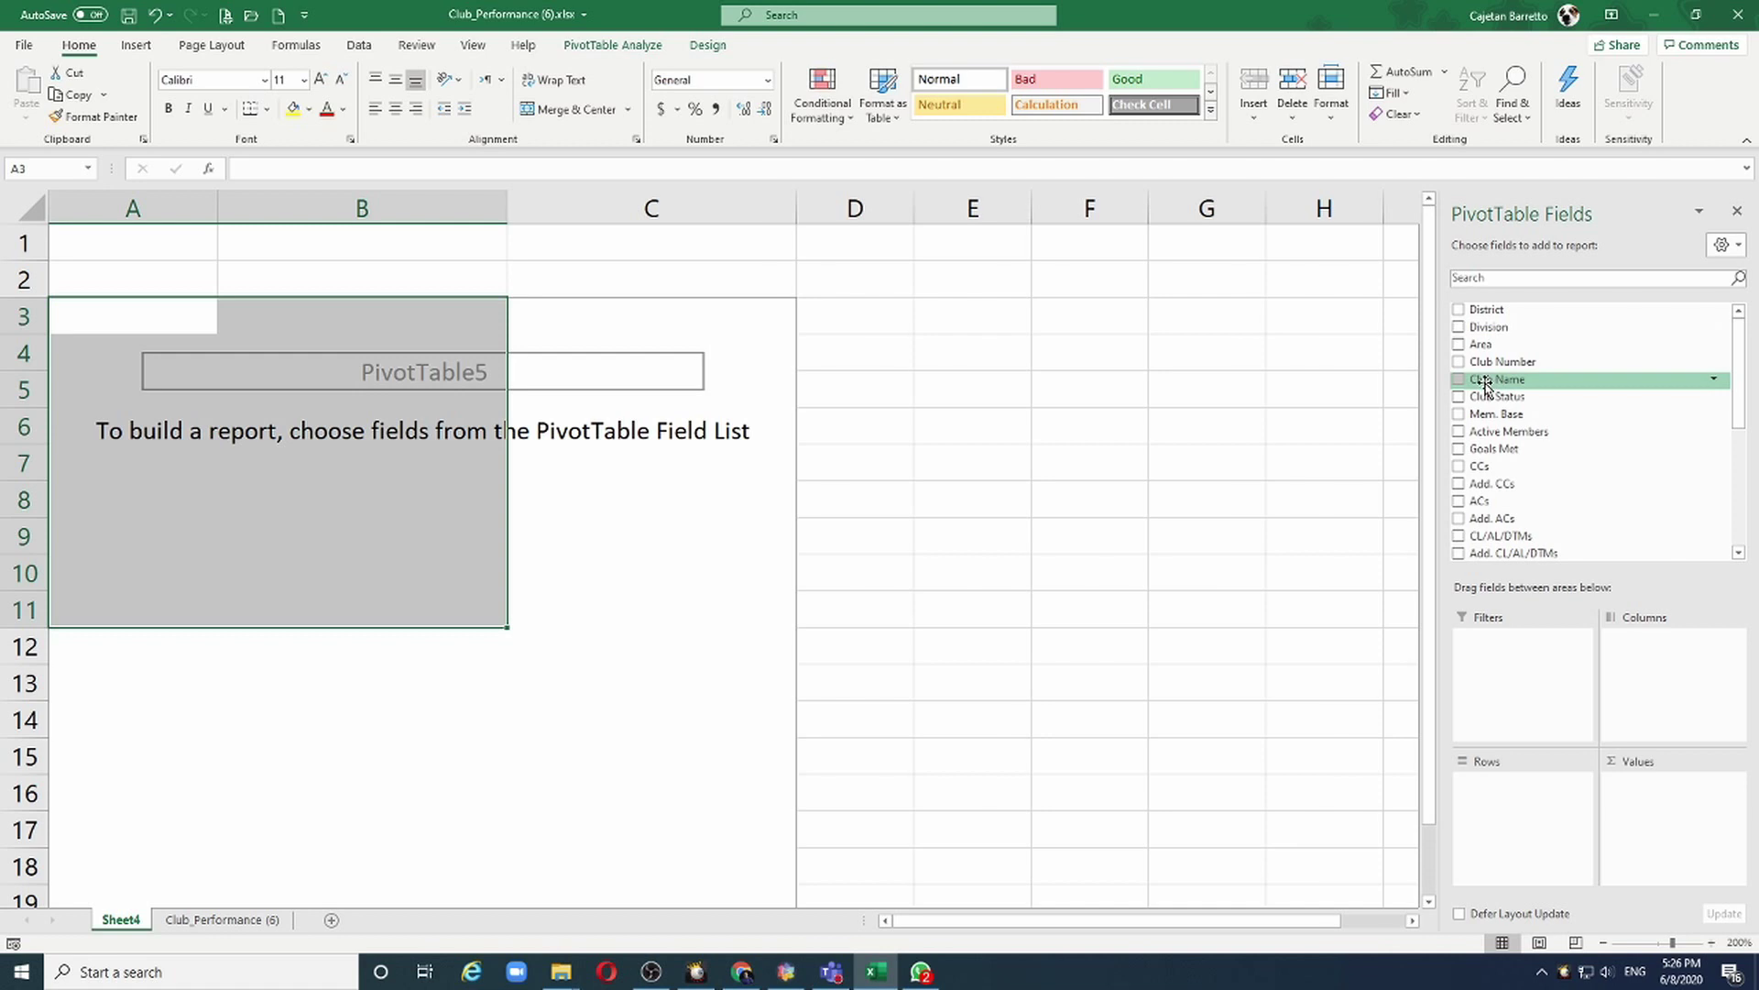
Step: Put Club Name into the pivot rows to list every club
drag(1487, 386, 1526, 801)
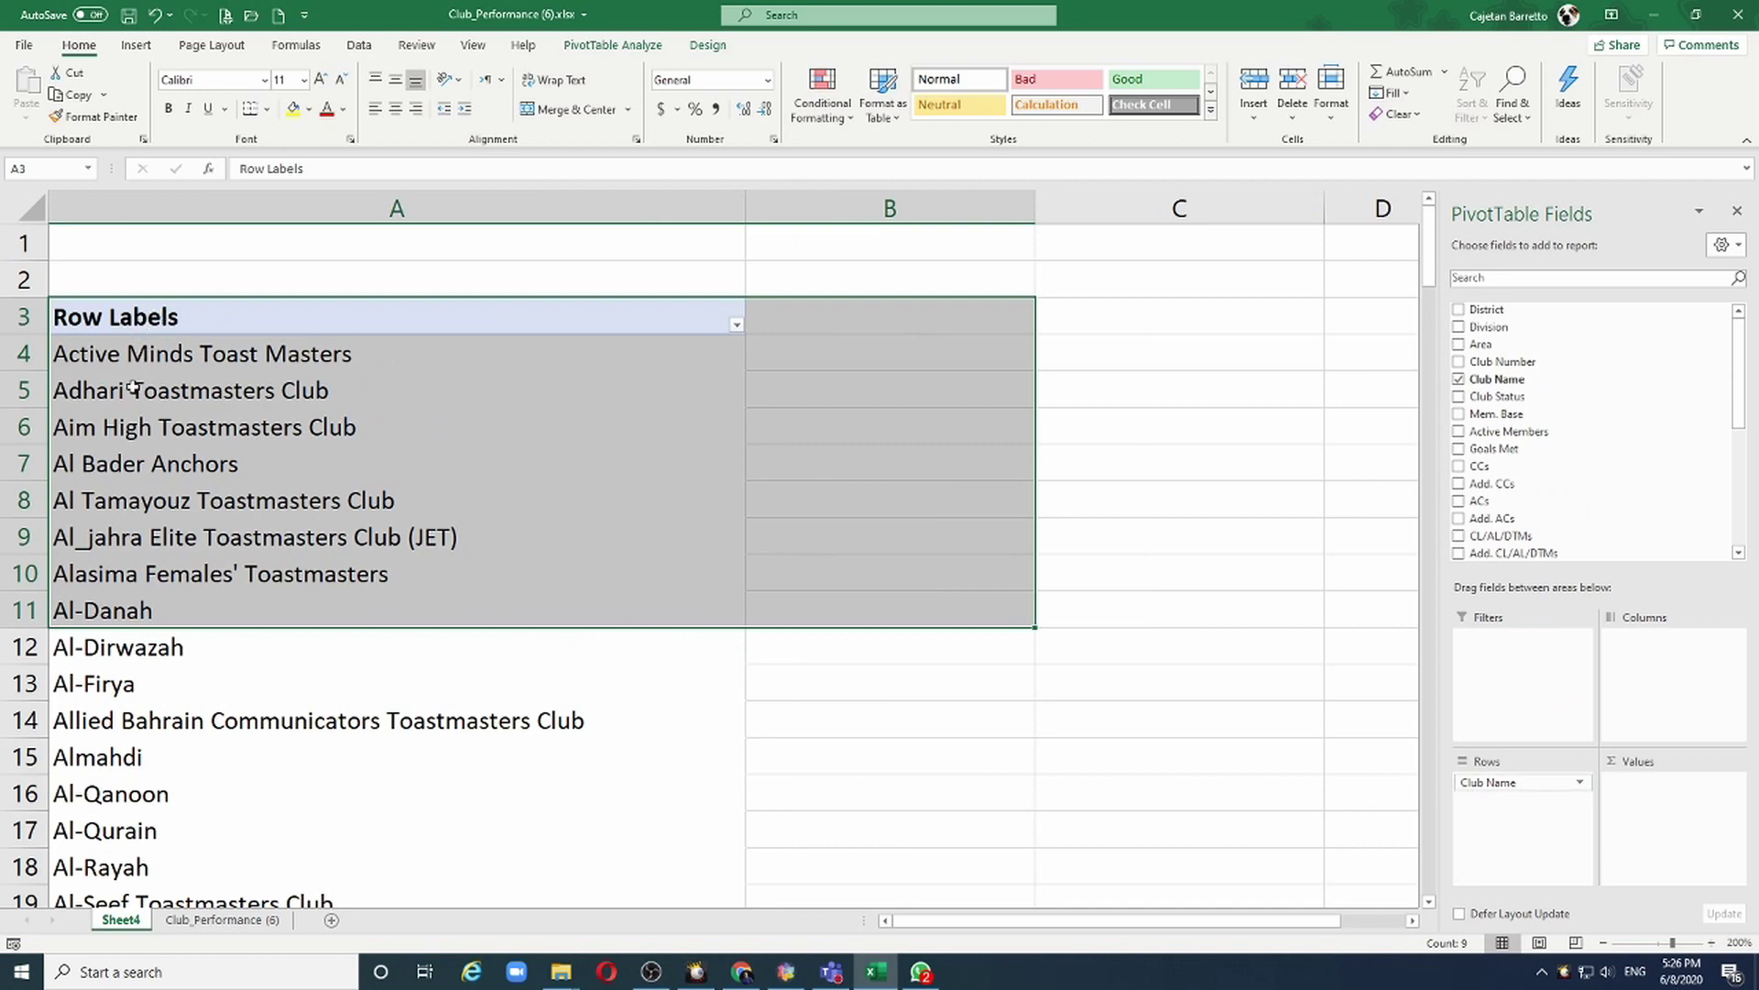
scroll(131, 542, down, 5)
click(128, 600)
key(ctrl+a)
scroll(128, 601, down, 4)
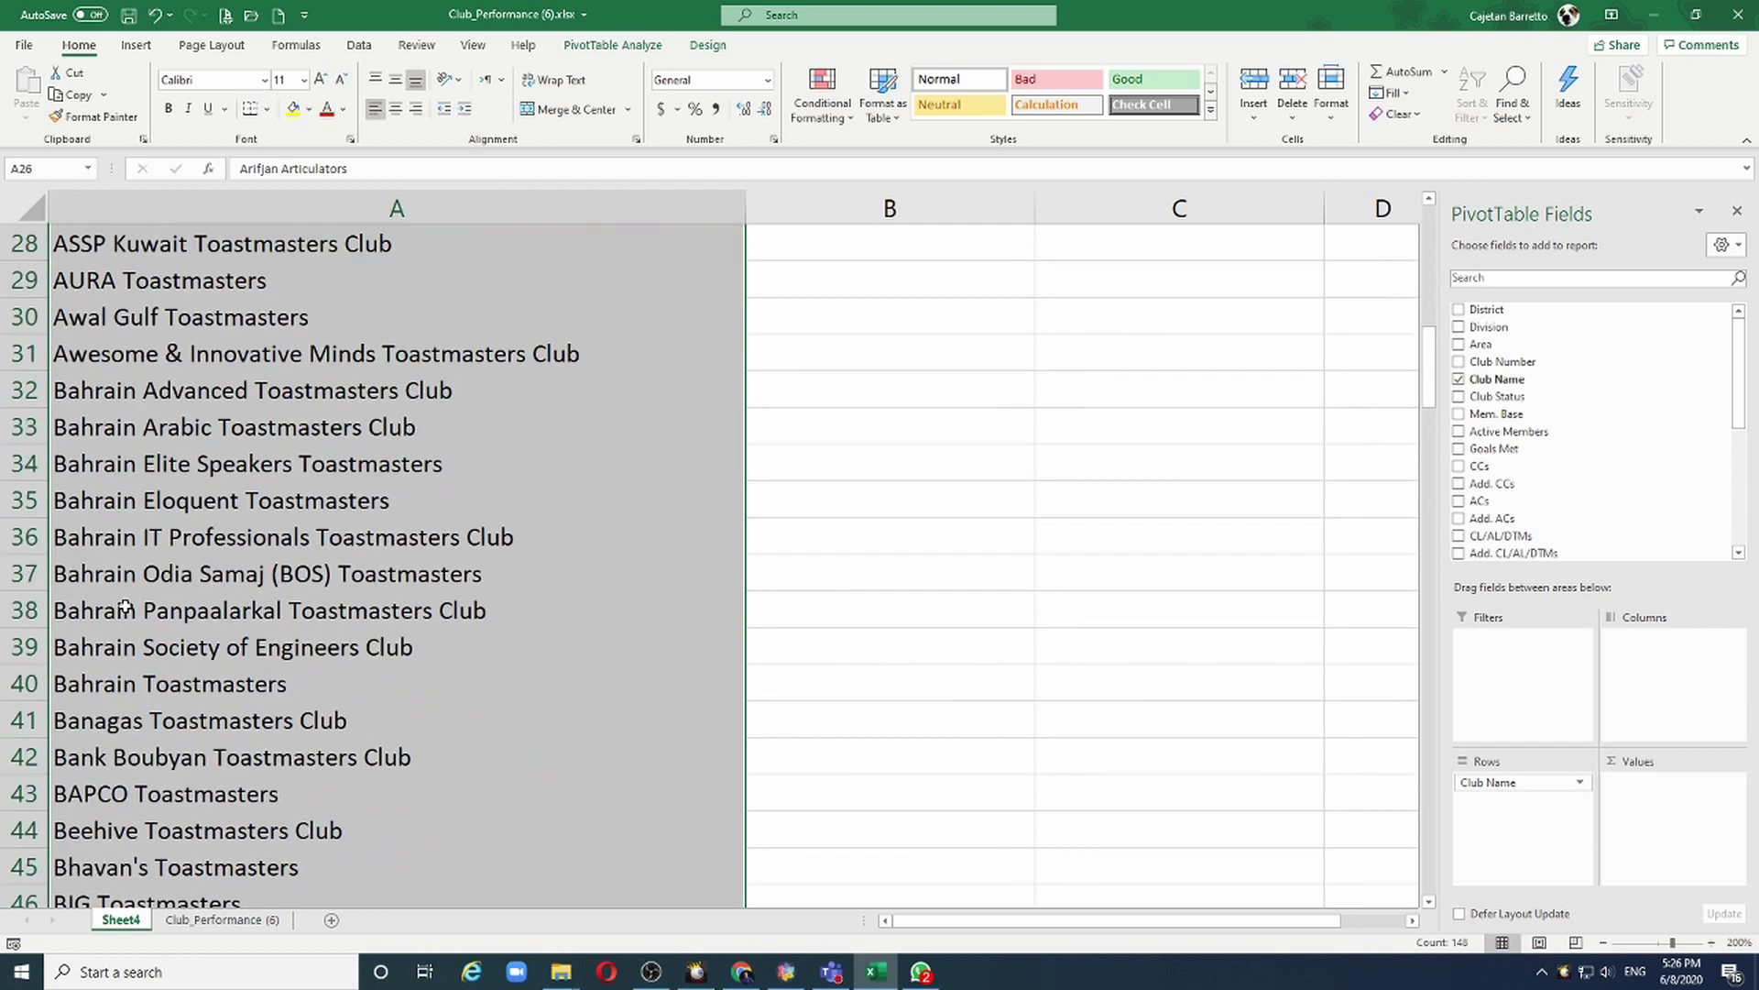
scroll(173, 359, up, 9)
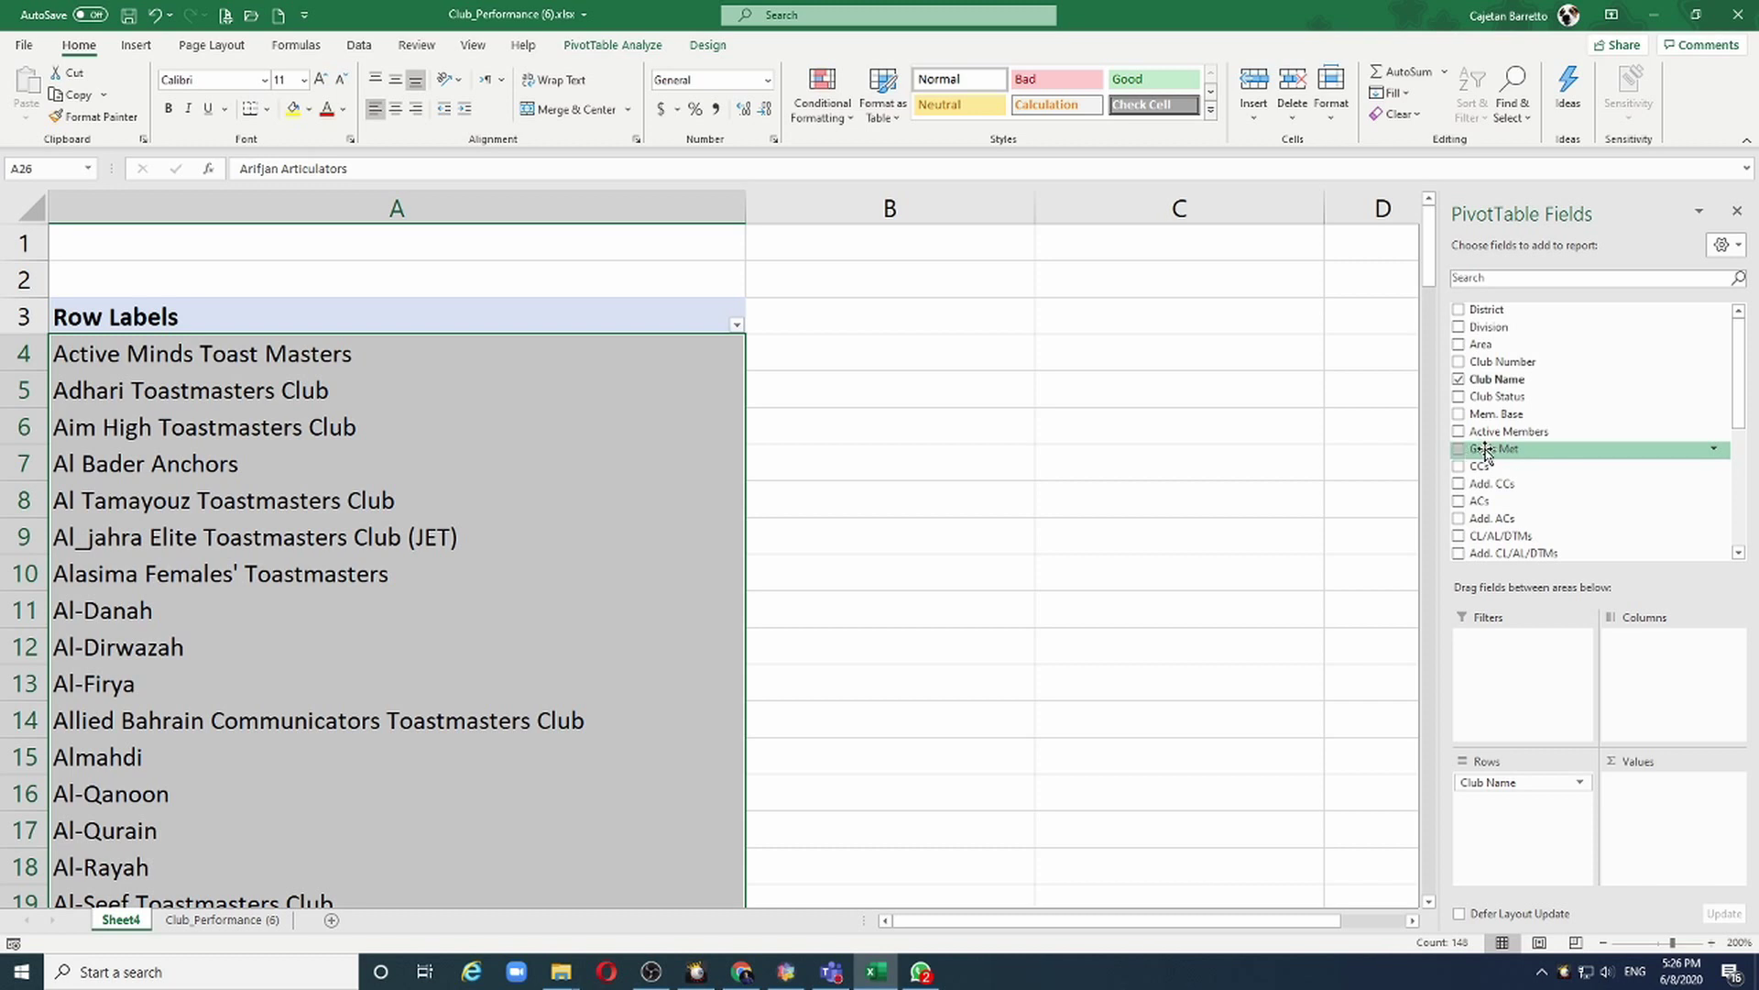
Step: Add Sum of Goals Met per club, e.g. Active Minds Toast Masters at 10
drag(1485, 453, 1663, 790)
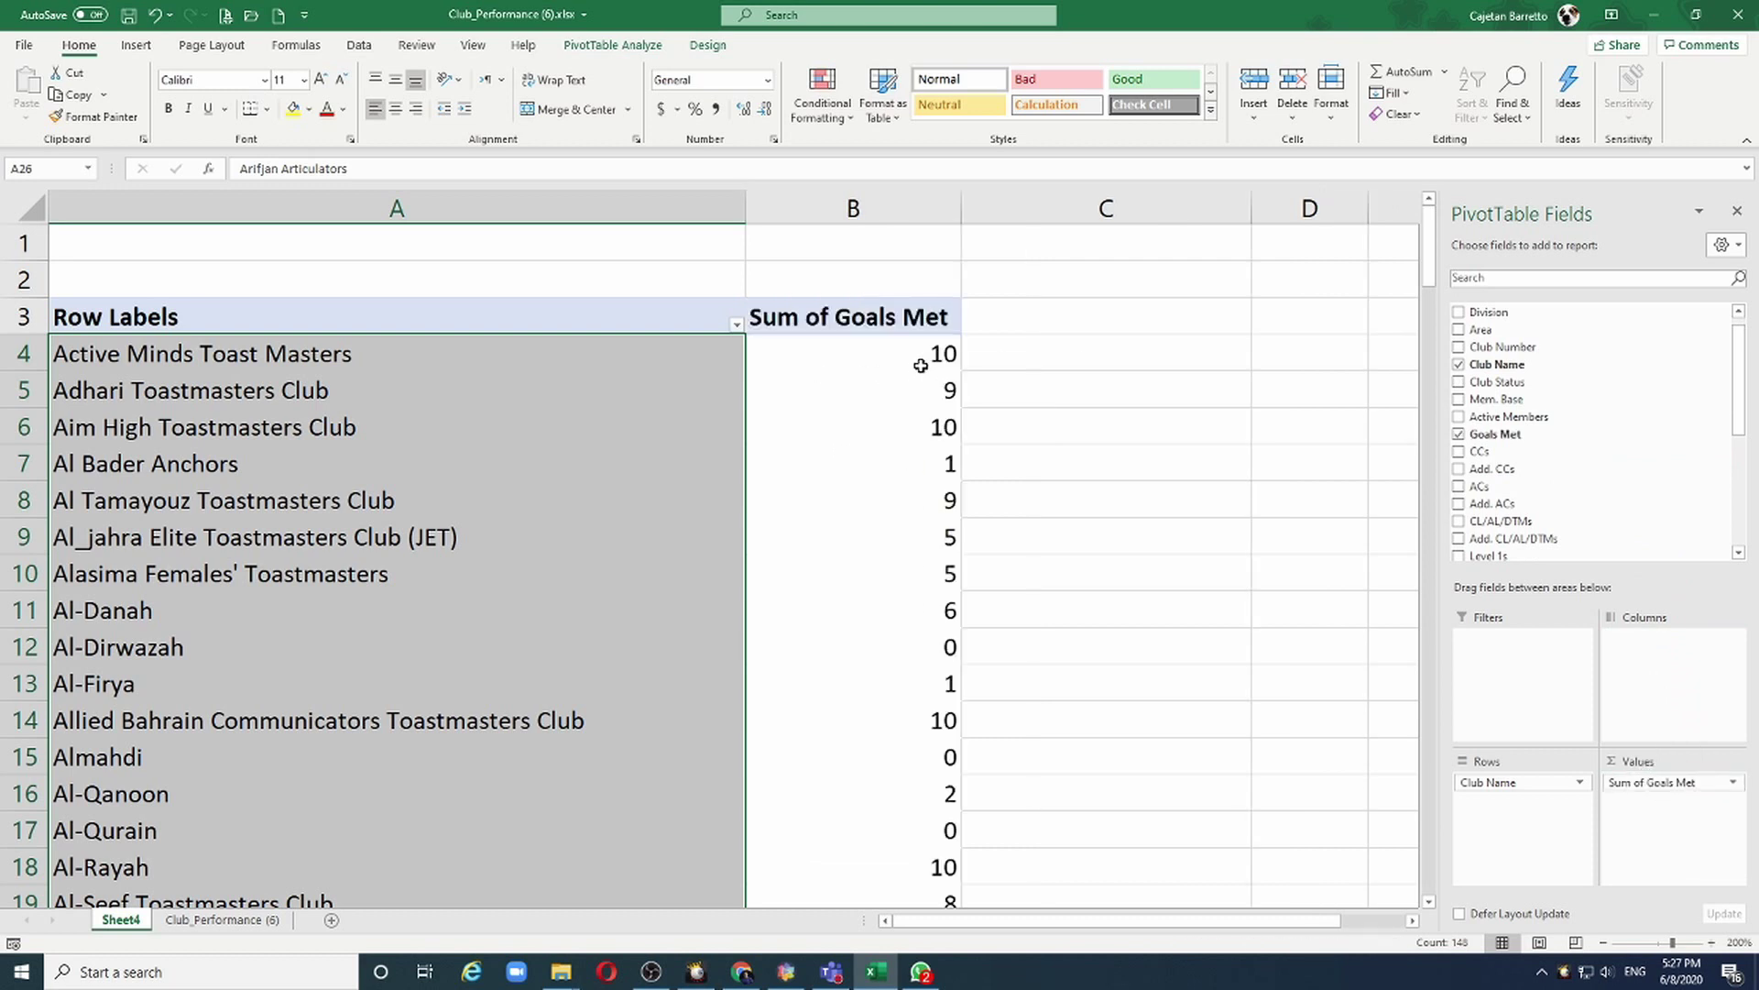
mouse_move(913, 376)
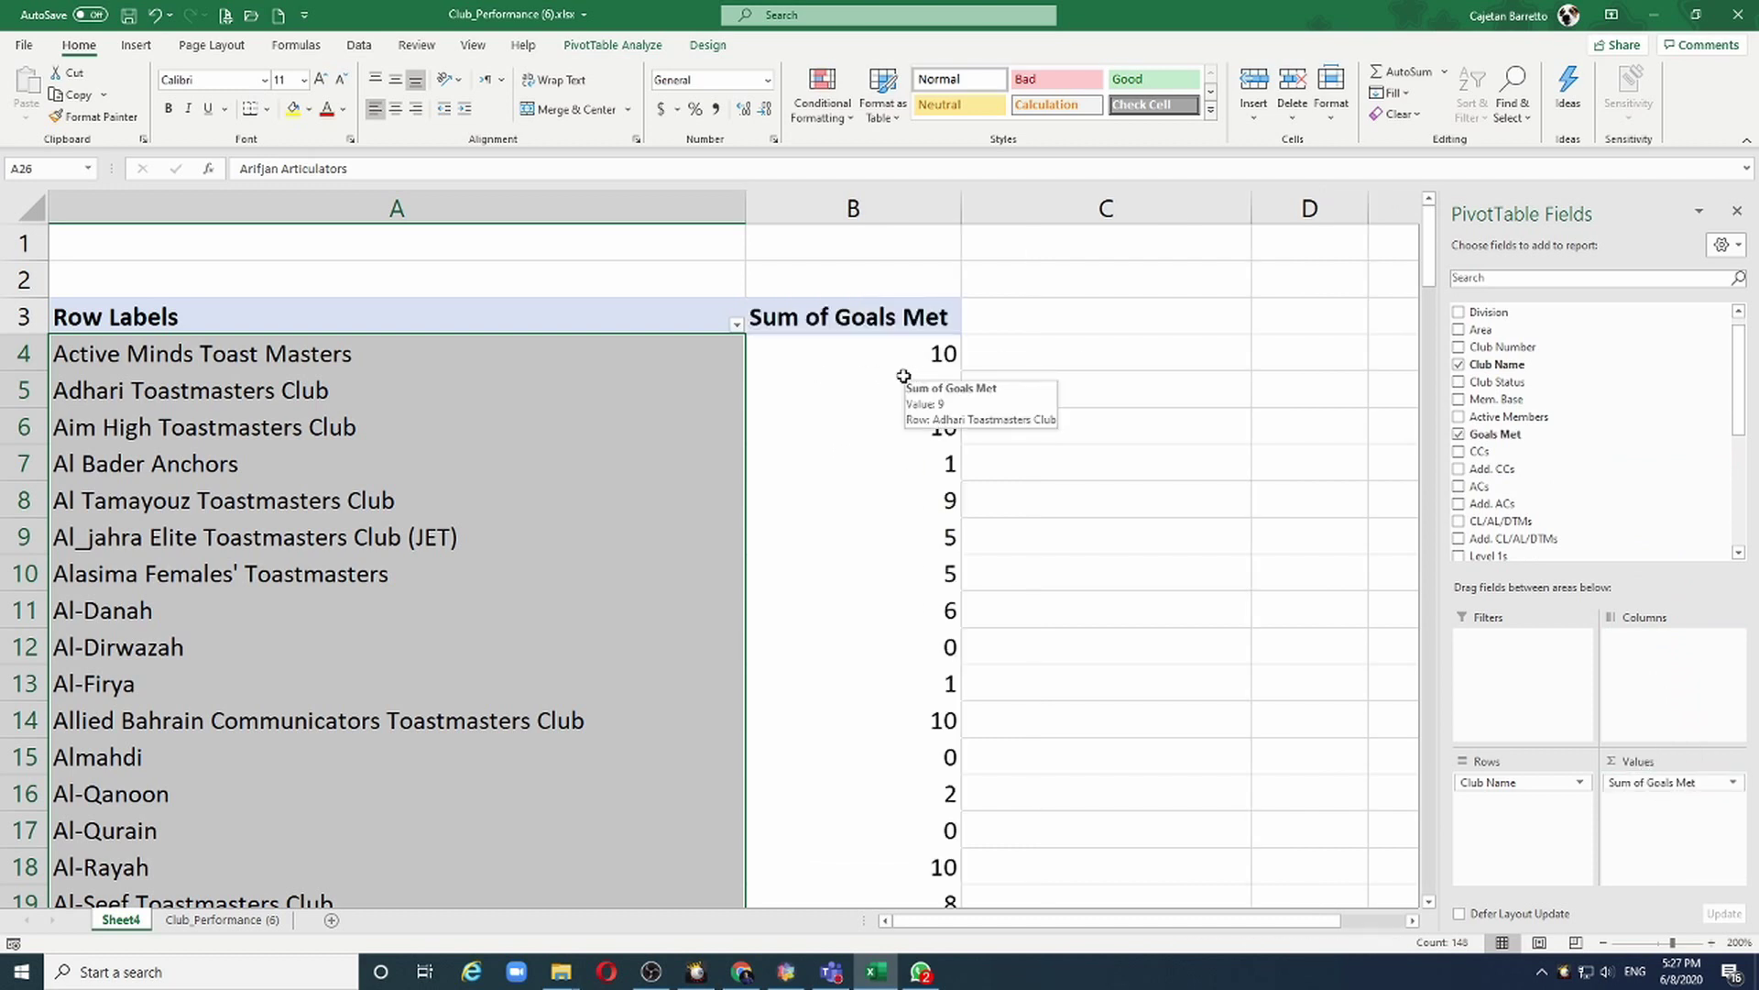
scroll(903, 376, down, 2)
scroll(907, 371, up, 2)
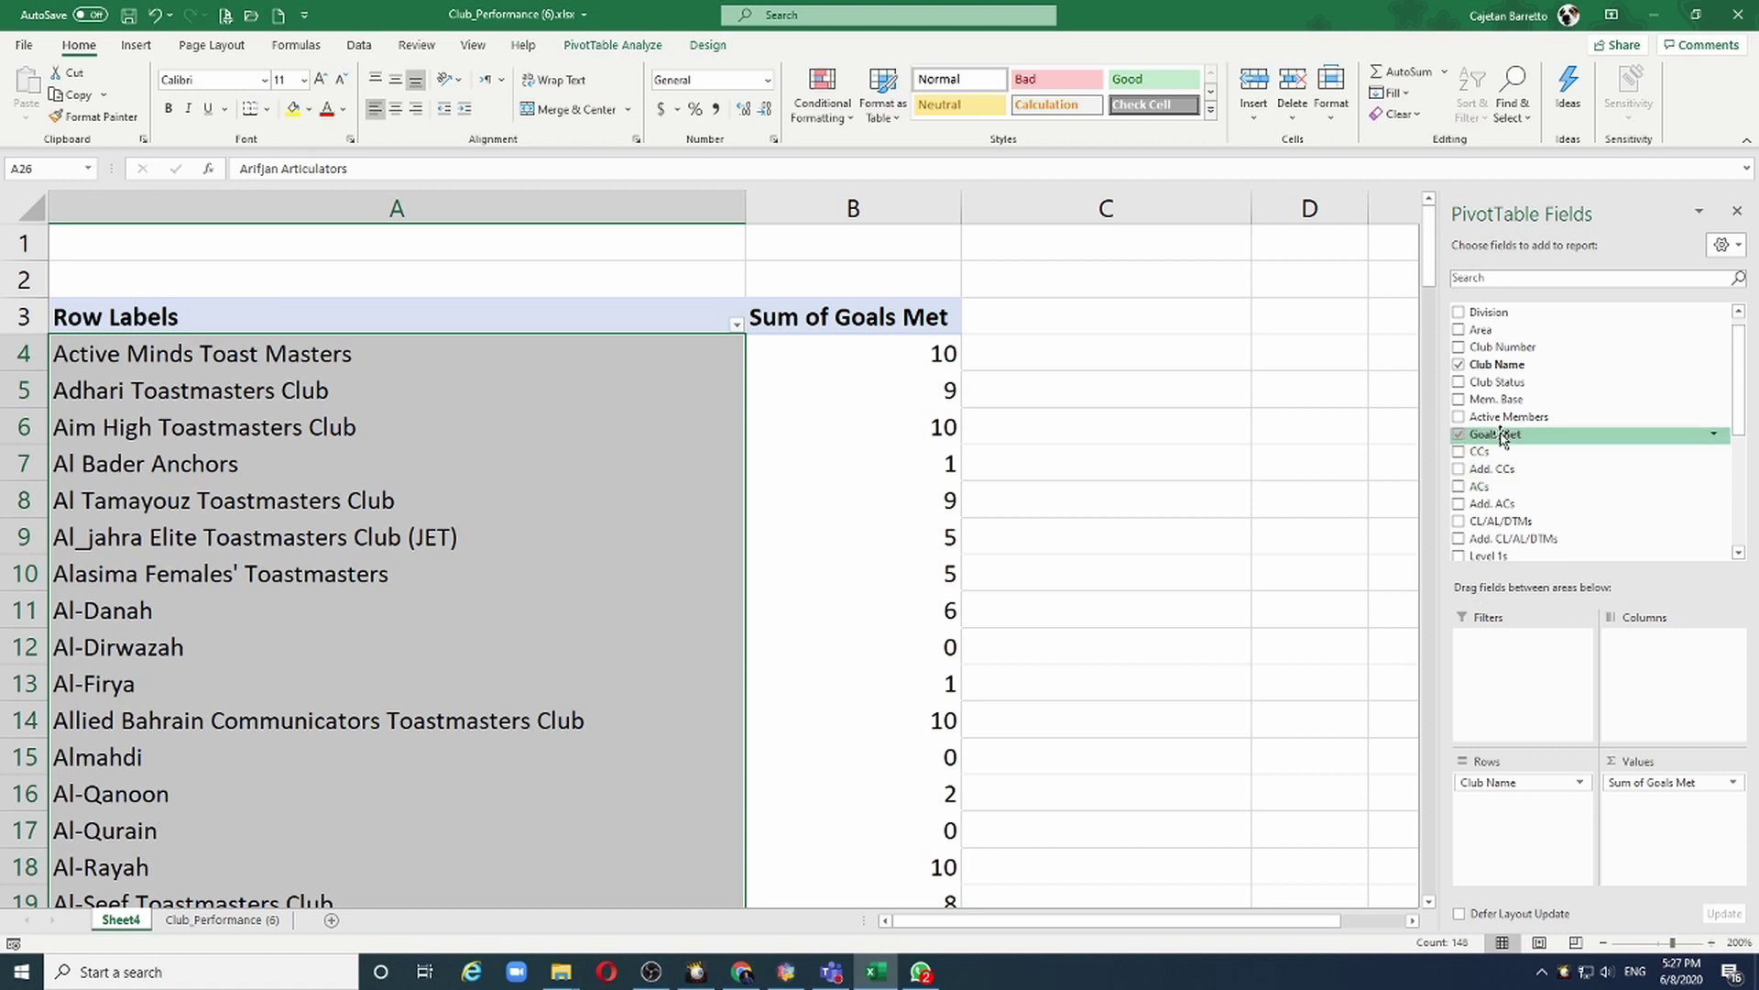
Step: Make Goals Met a report filter and keep only clubs with 9 or 10 goals
drag(1503, 438, 1567, 506)
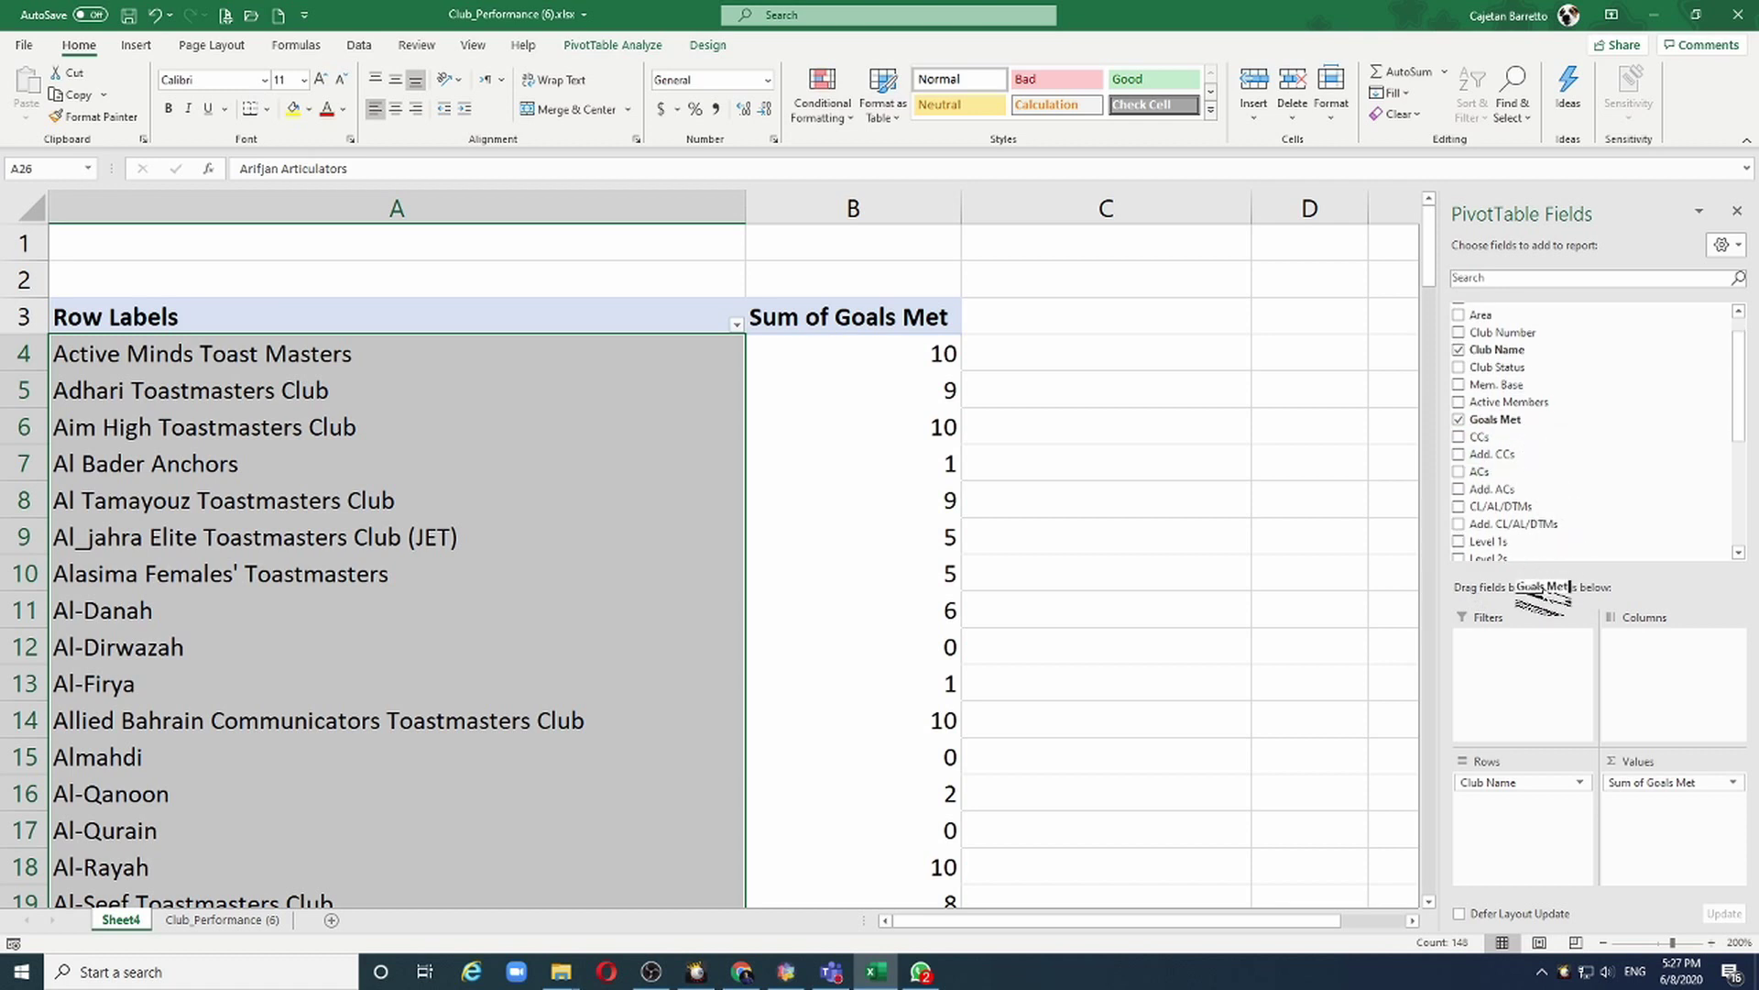
drag(1544, 594, 1510, 644)
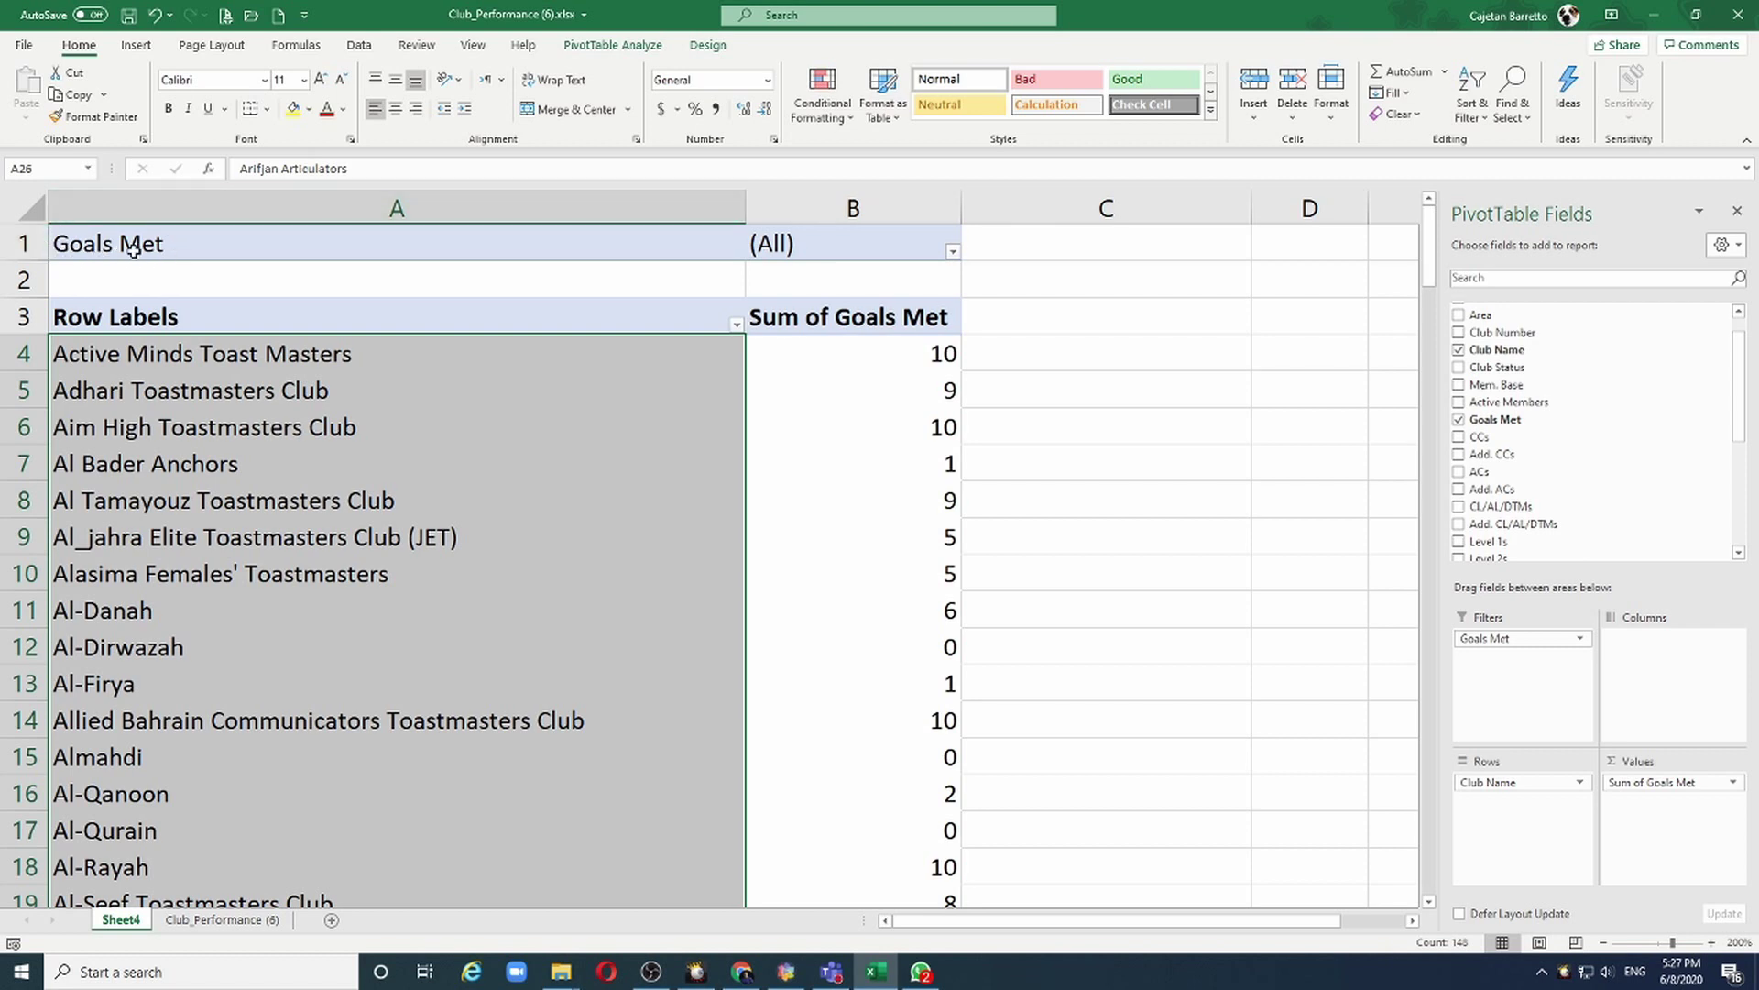
click(953, 253)
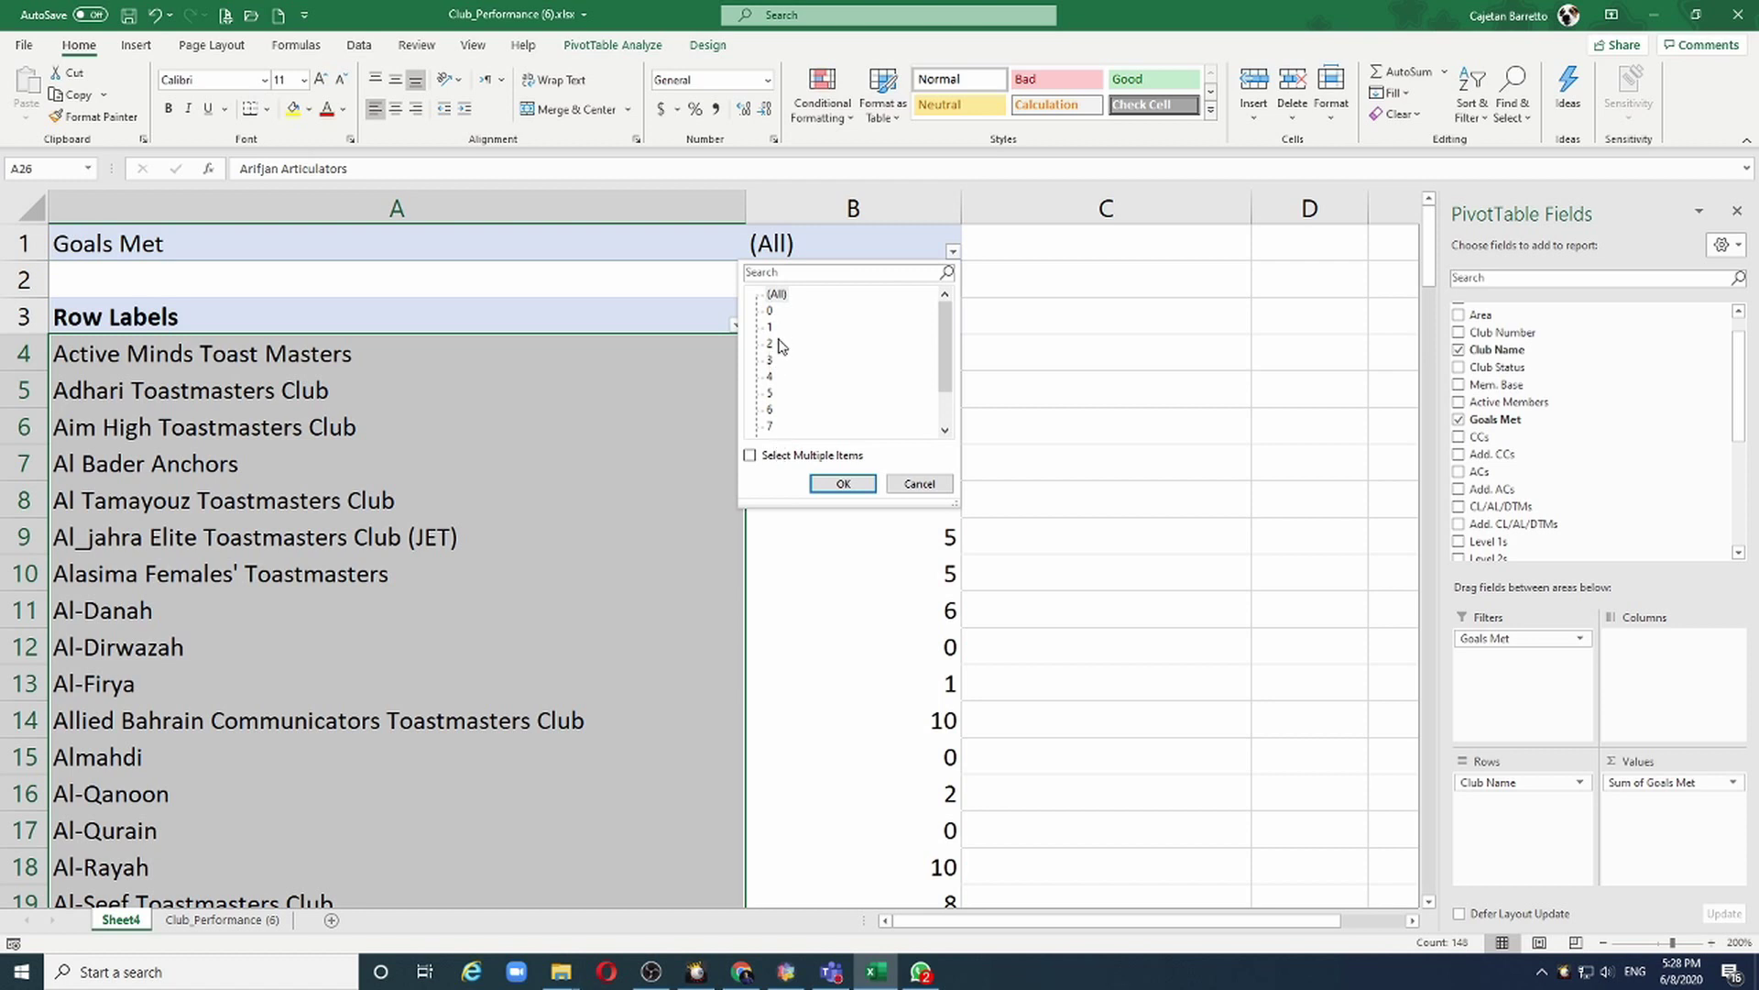
click(750, 455)
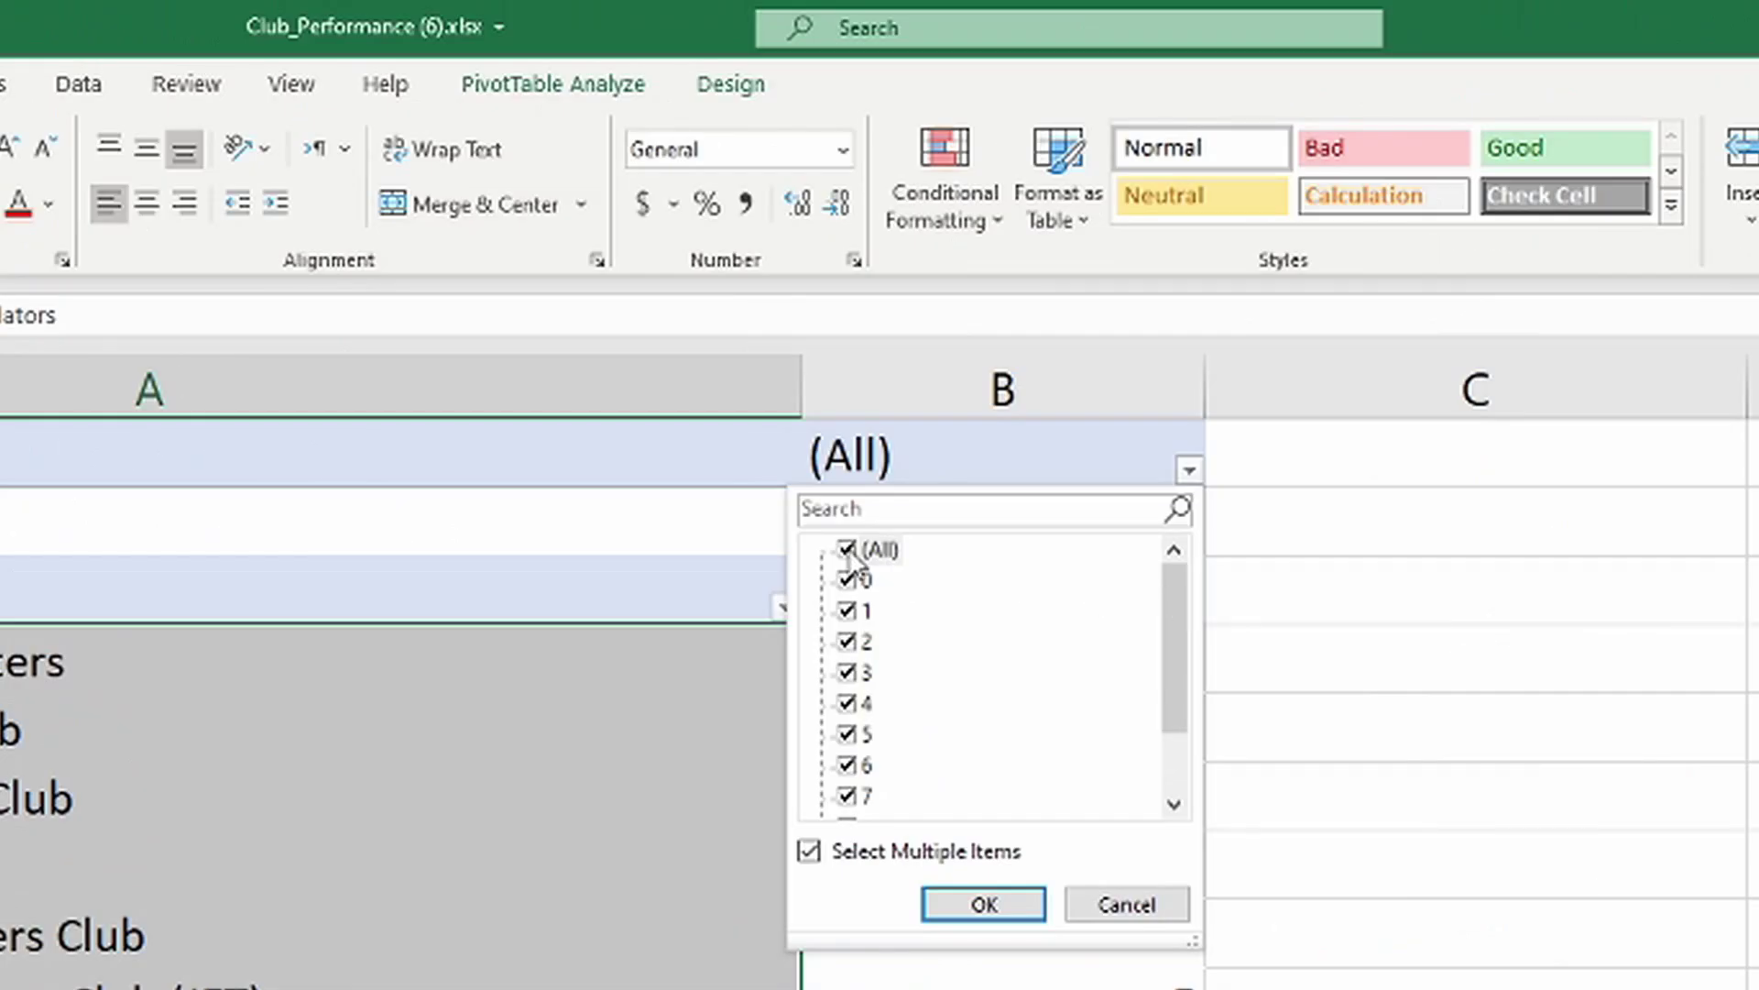
click(847, 550)
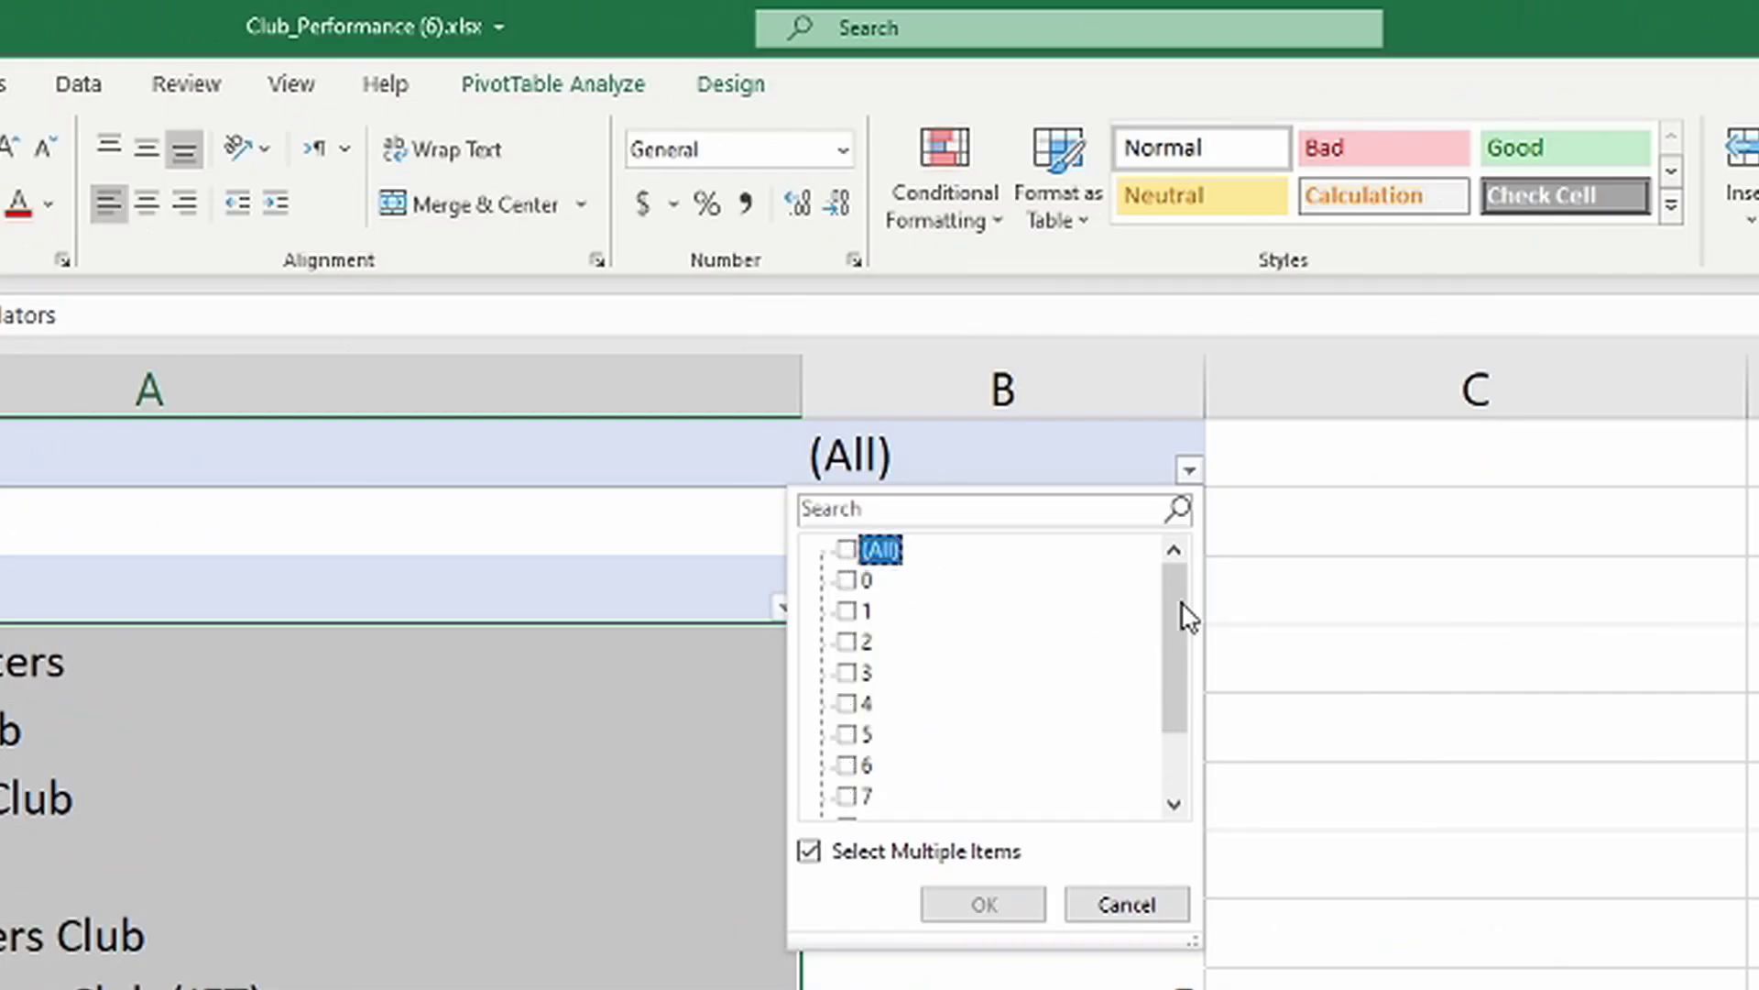
drag(1187, 583, 1182, 668)
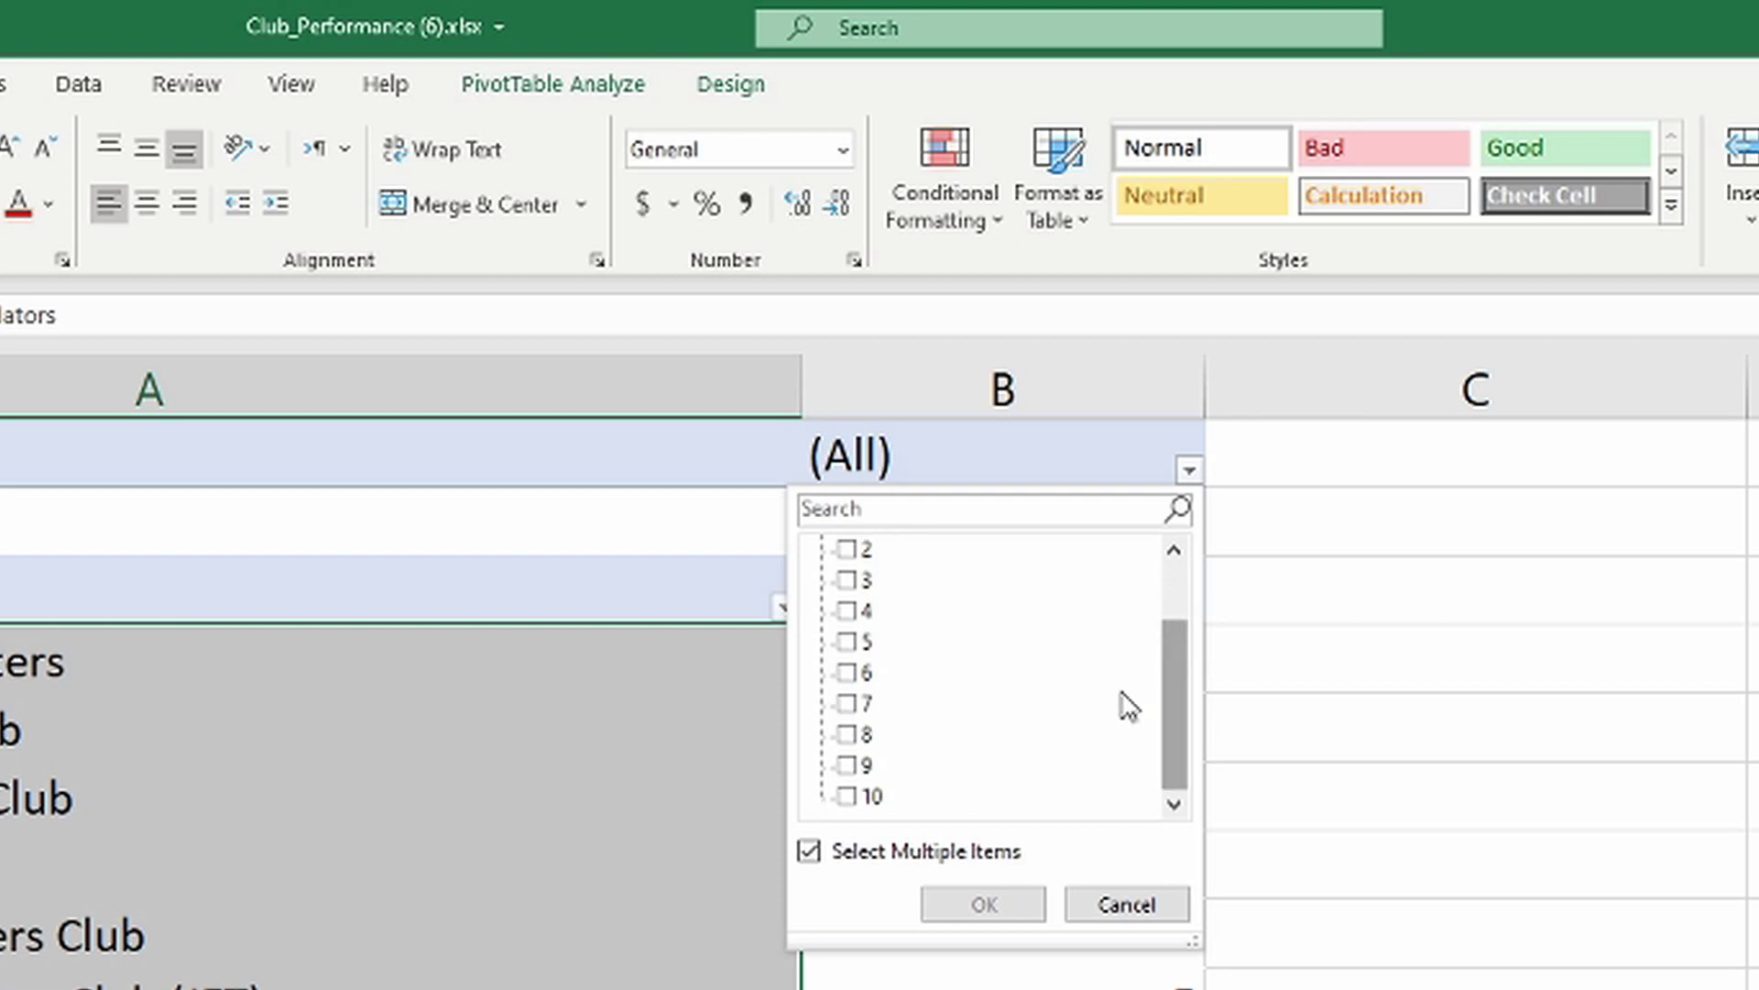
click(845, 766)
click(845, 796)
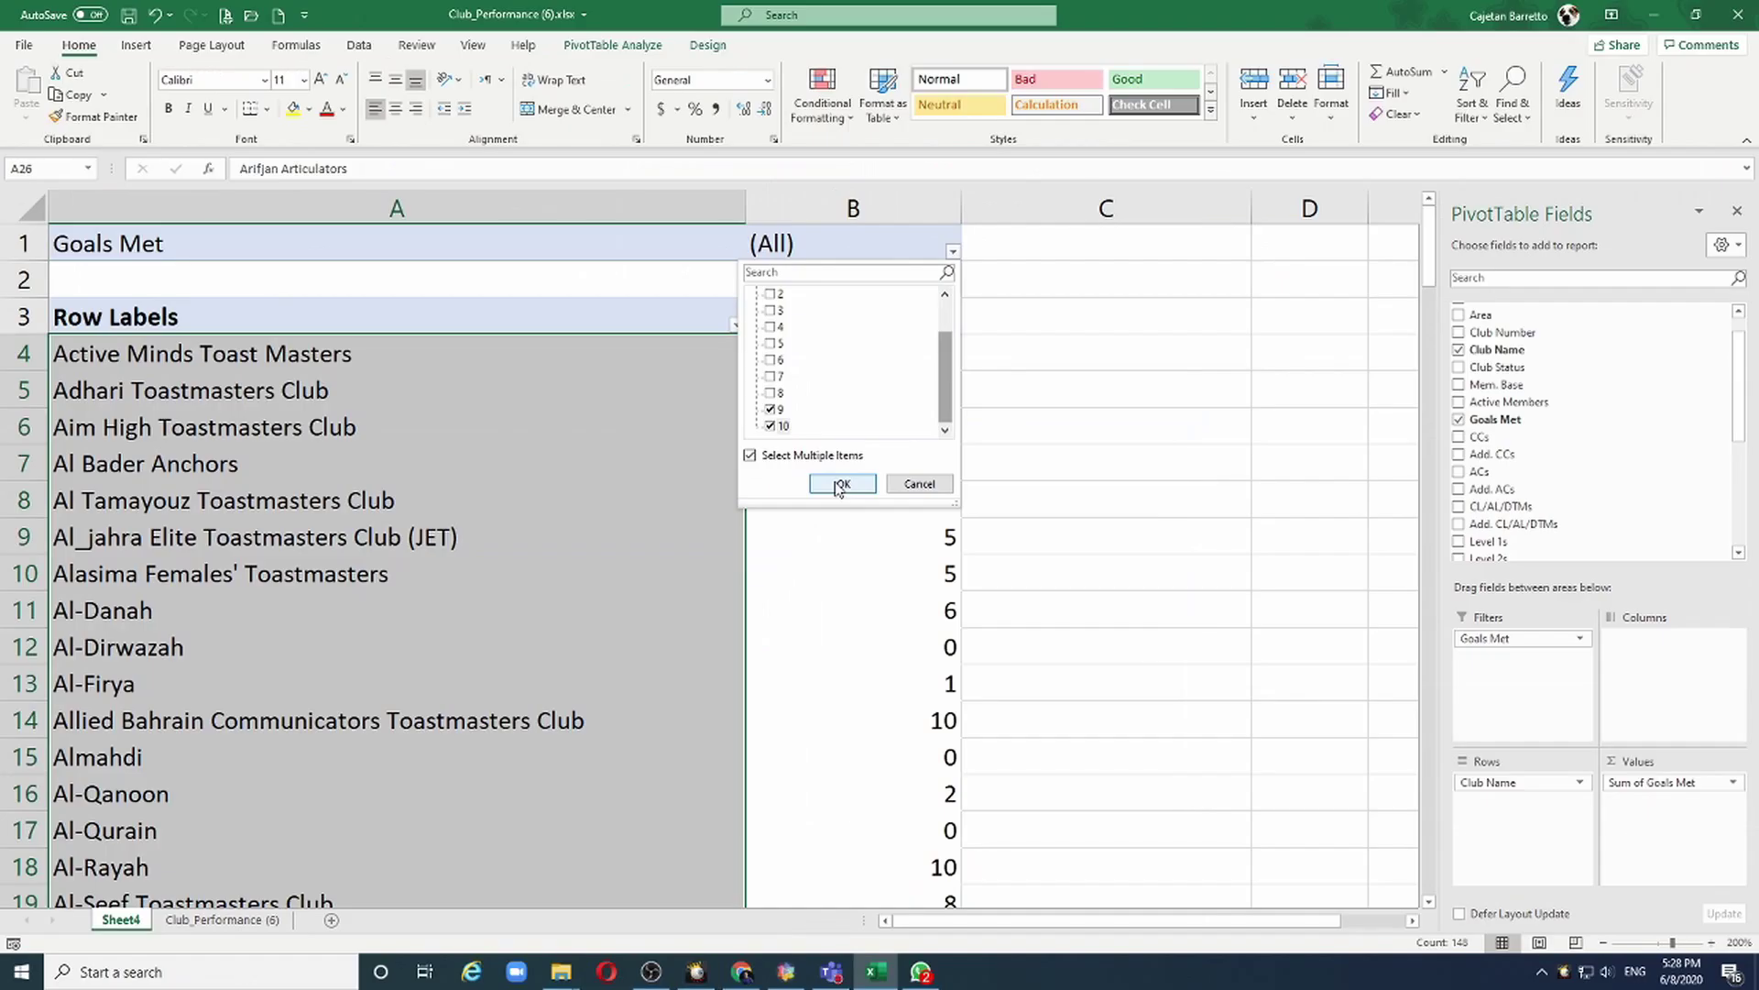
click(971, 907)
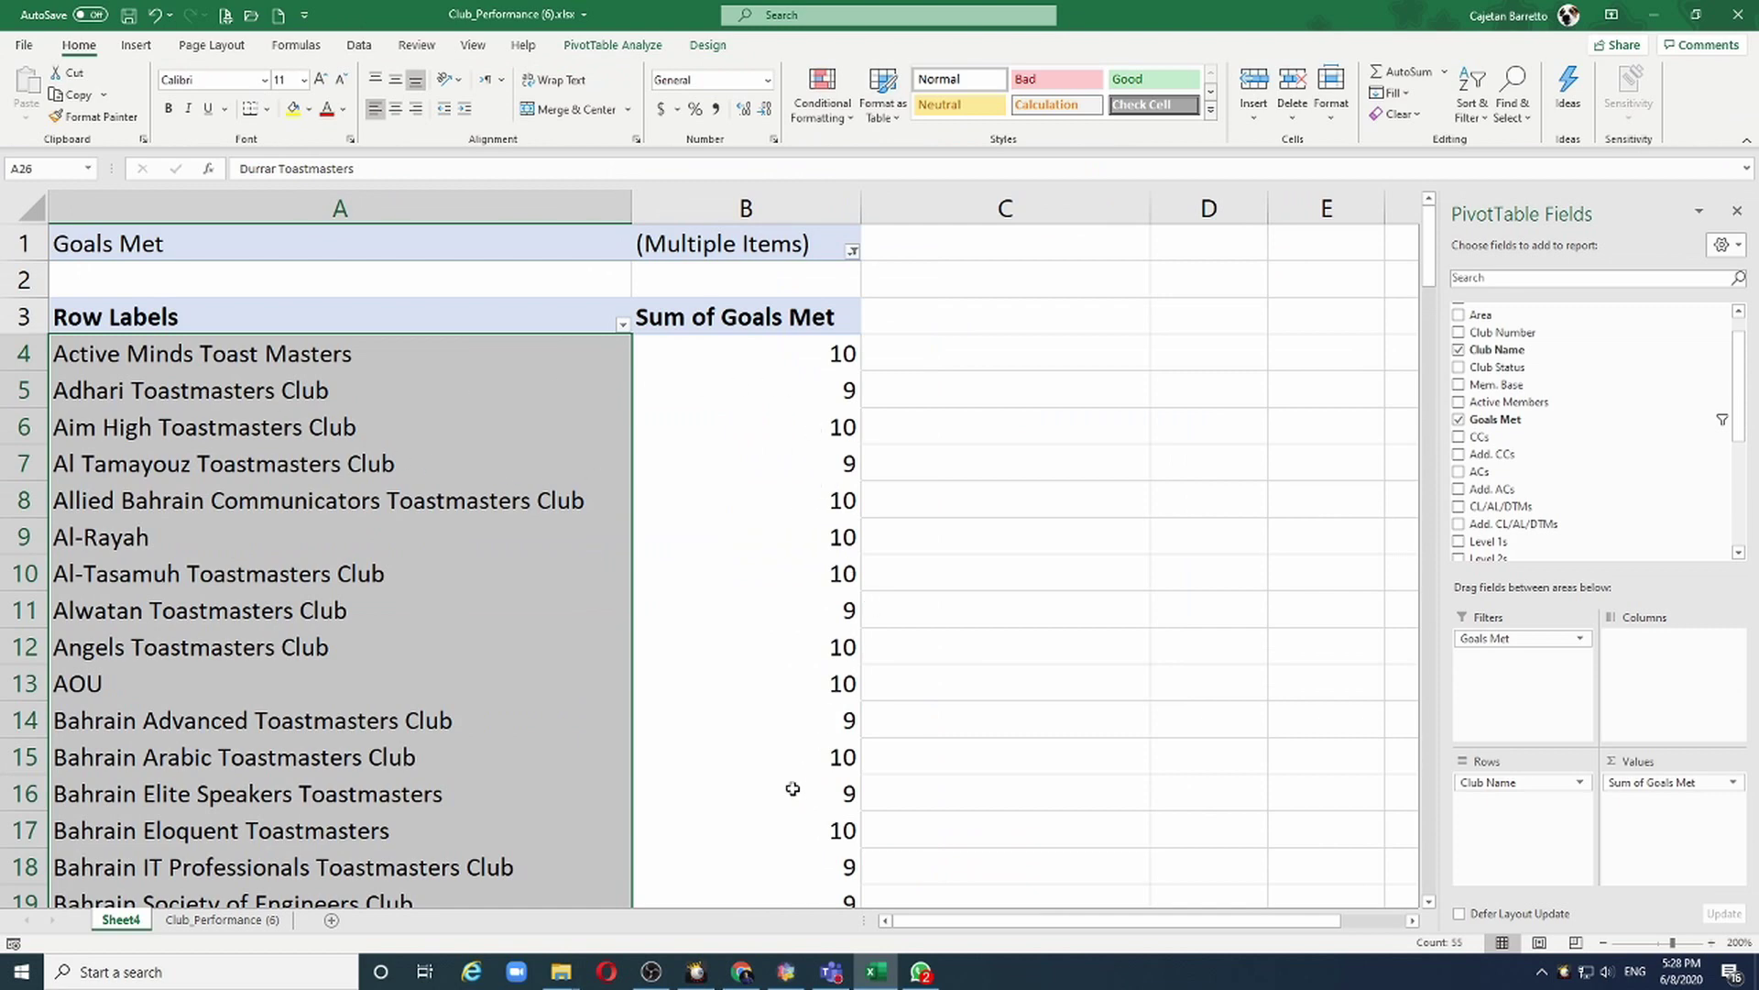
scroll(504, 719, down, 12)
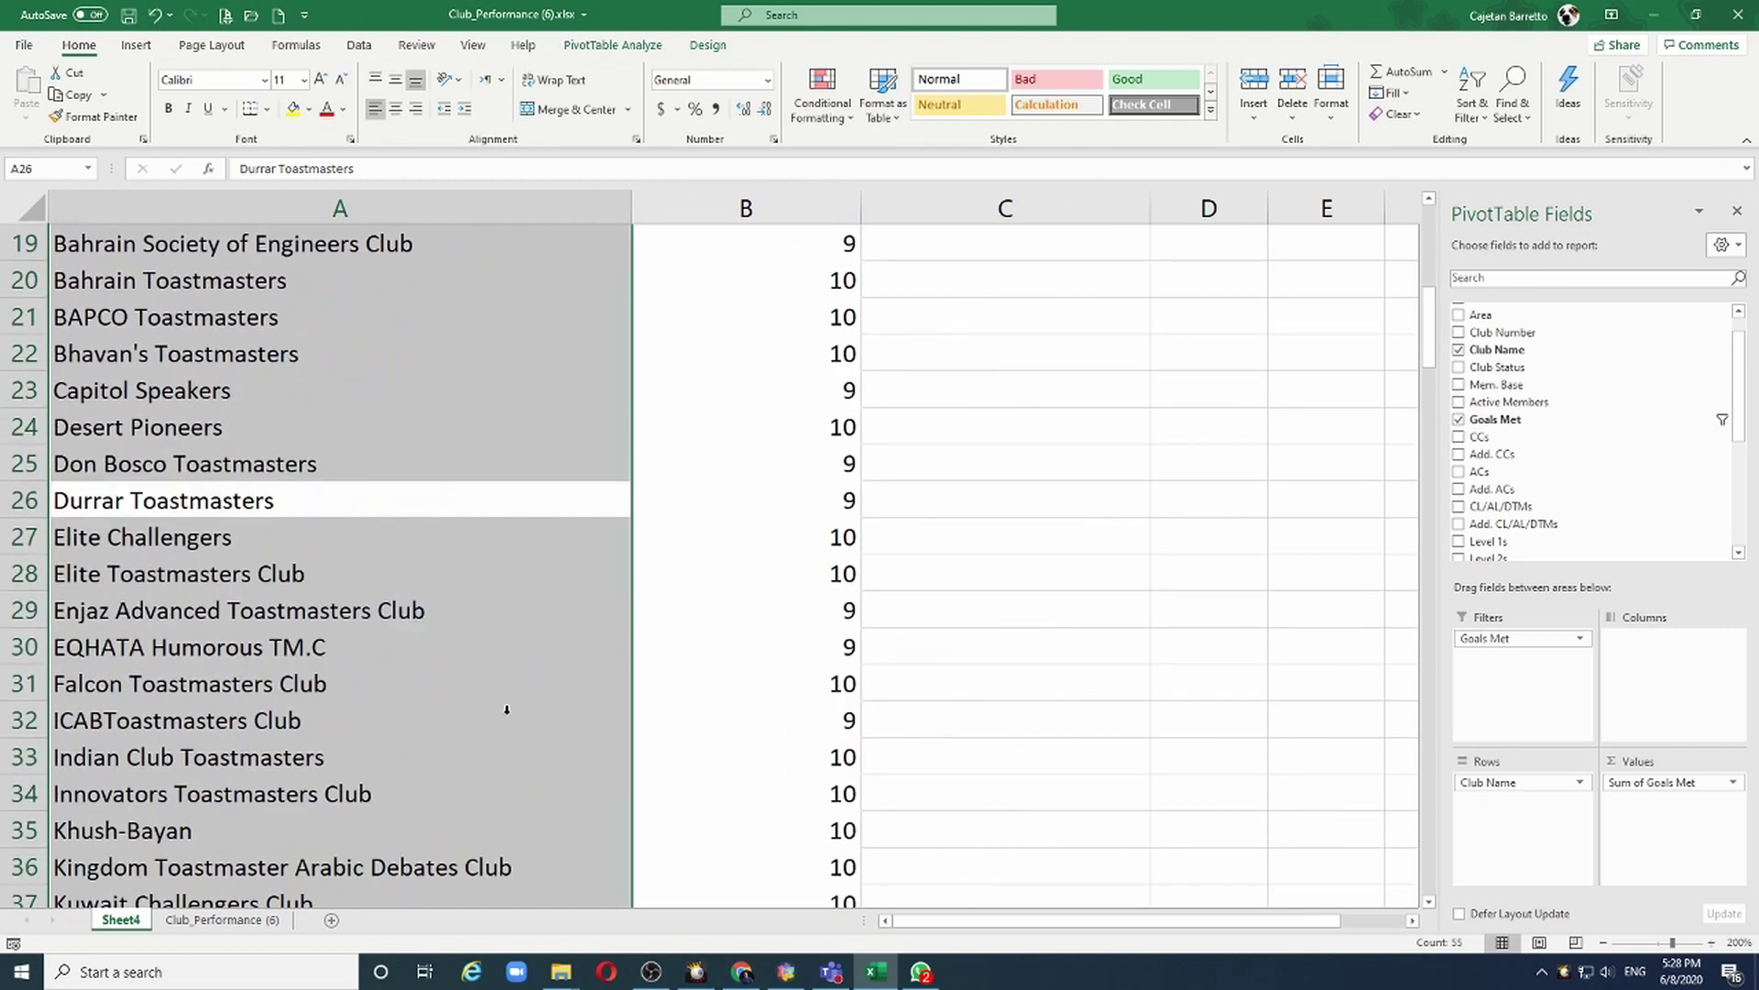
scroll(501, 723, down, 4)
scroll(501, 723, up, 15)
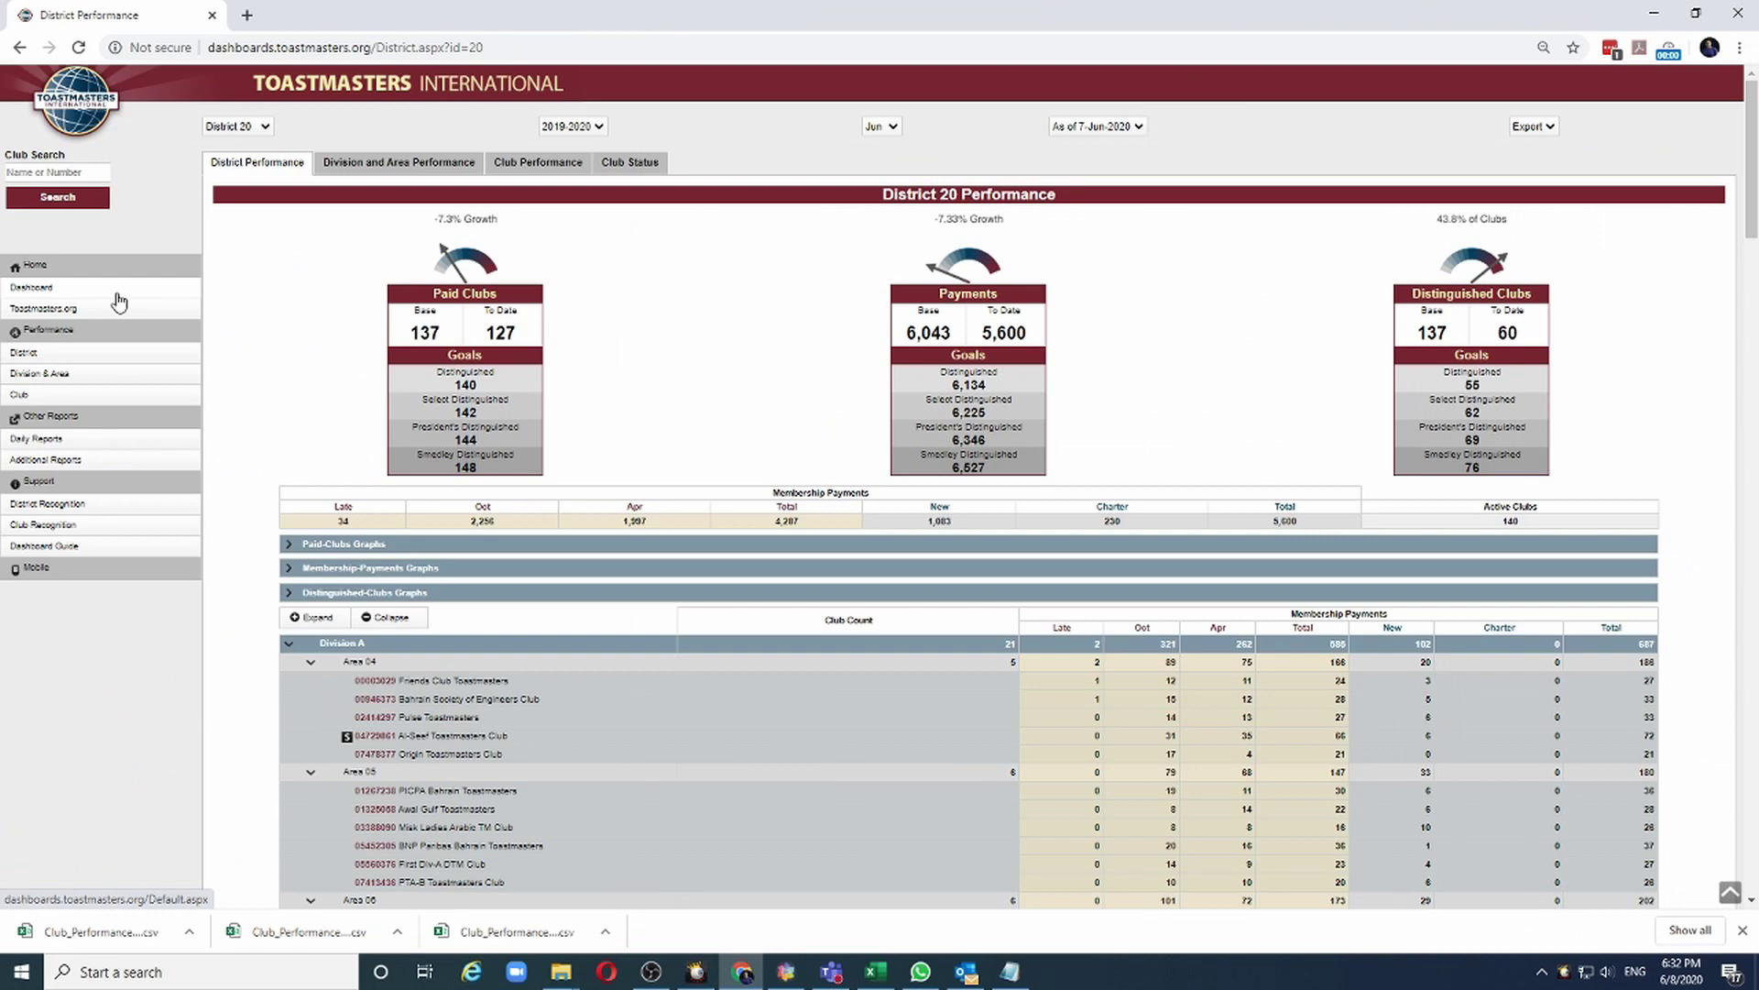
Step: Open the Educational Achievements daily report and select its awards table from the Club header down
click(25, 442)
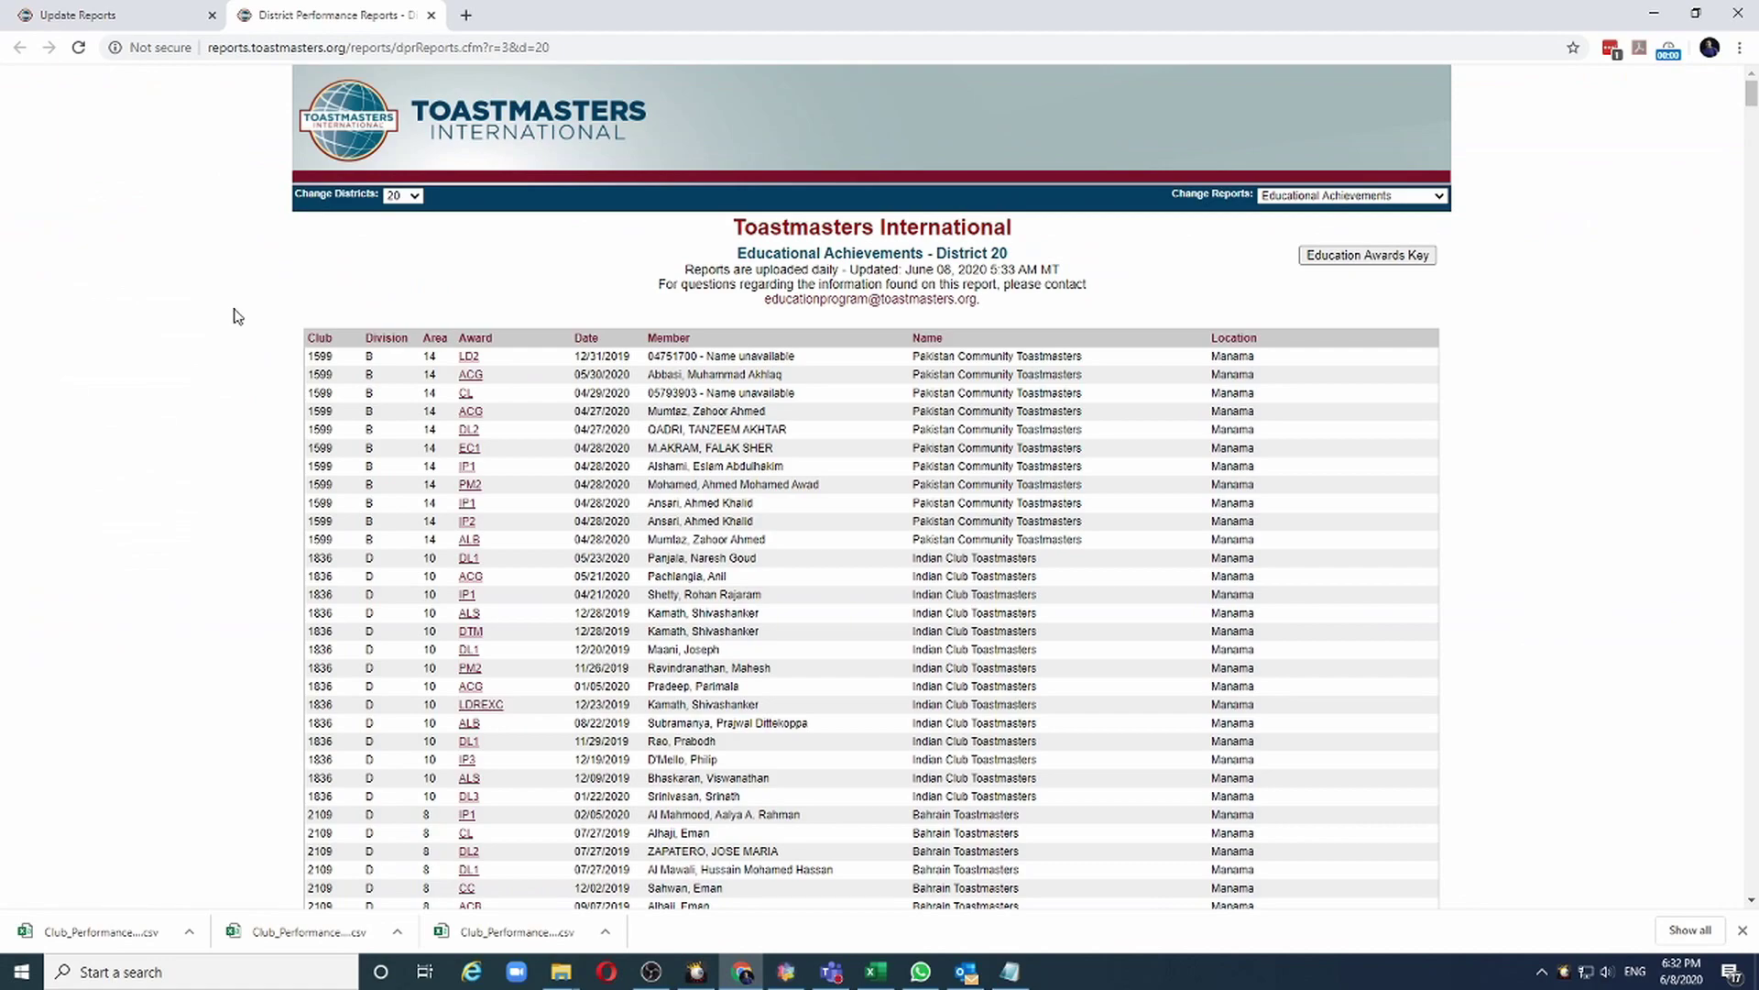
scroll(234, 319, down, 15)
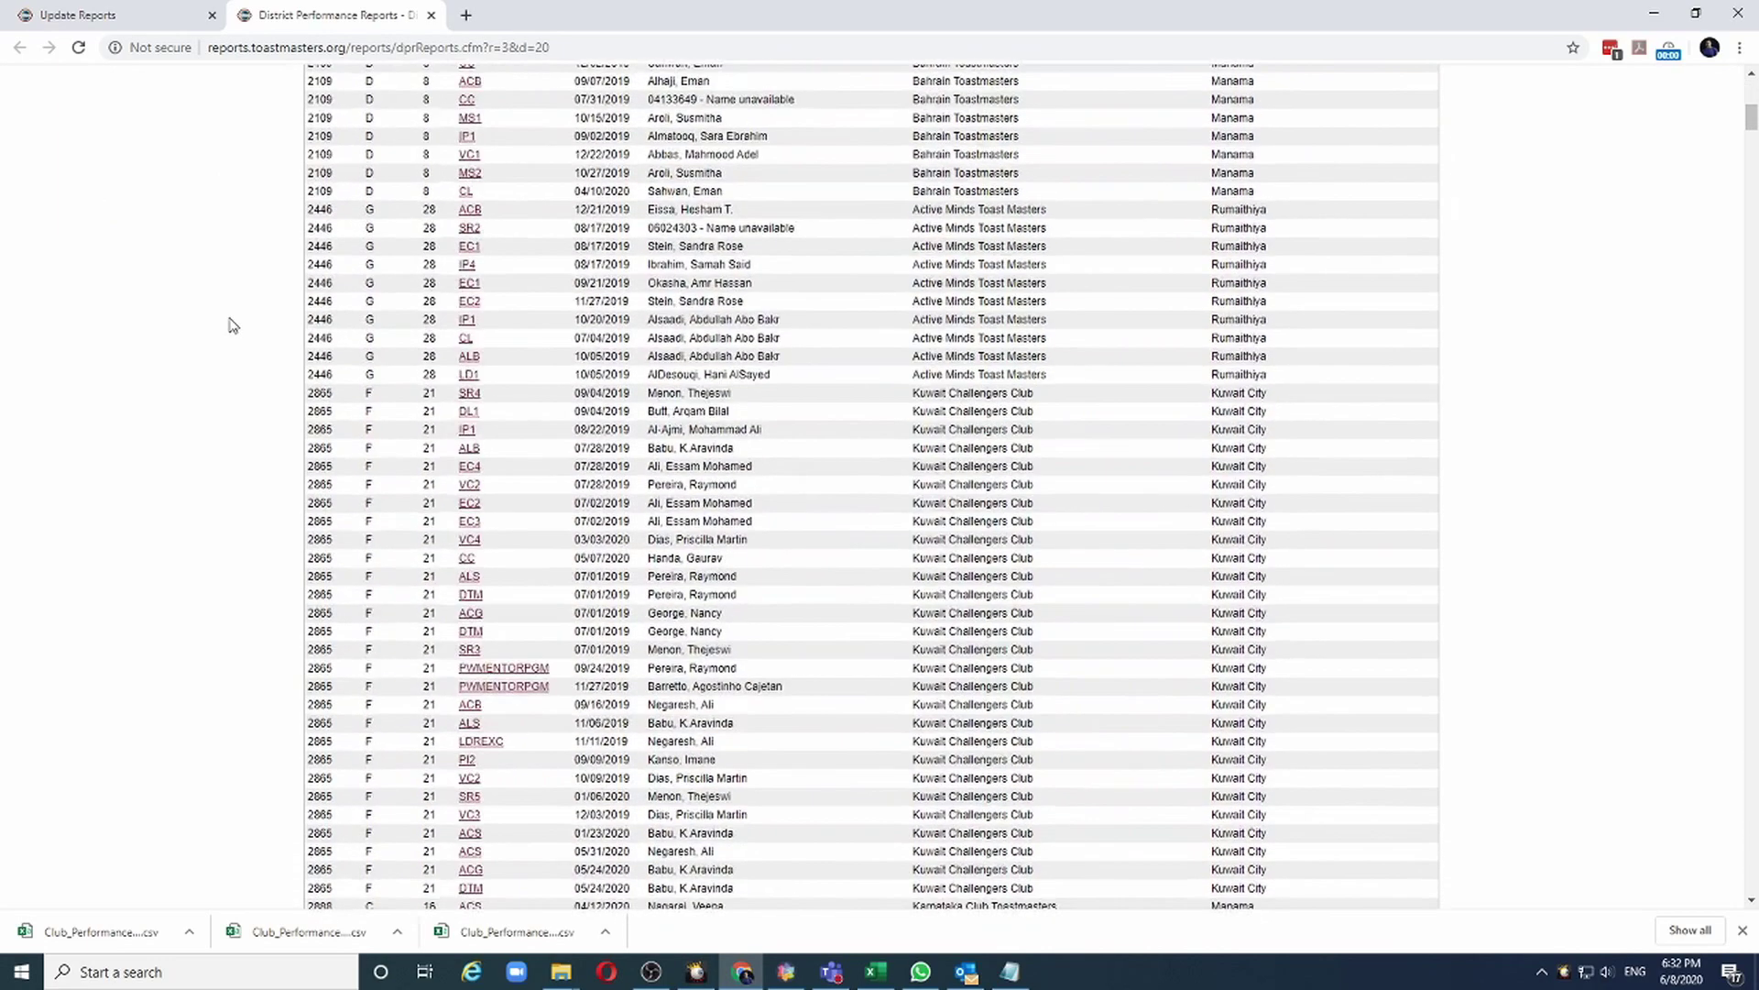
scroll(229, 327, down, 20)
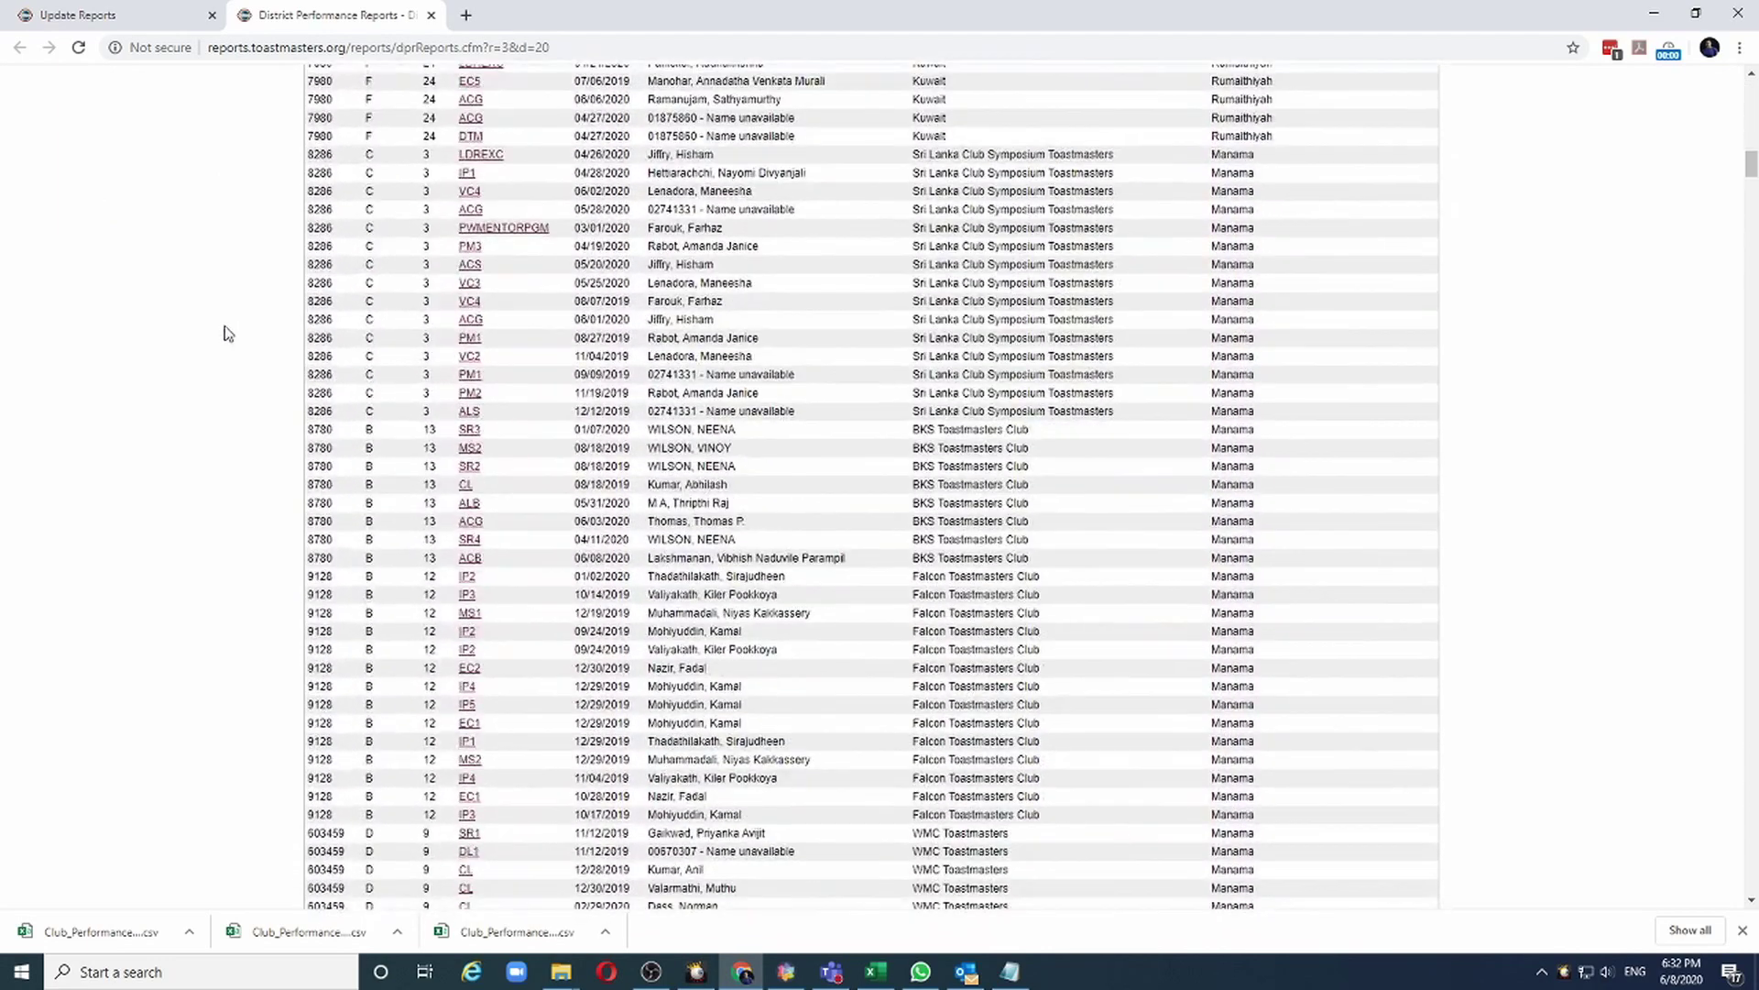
scroll(228, 330, down, 10)
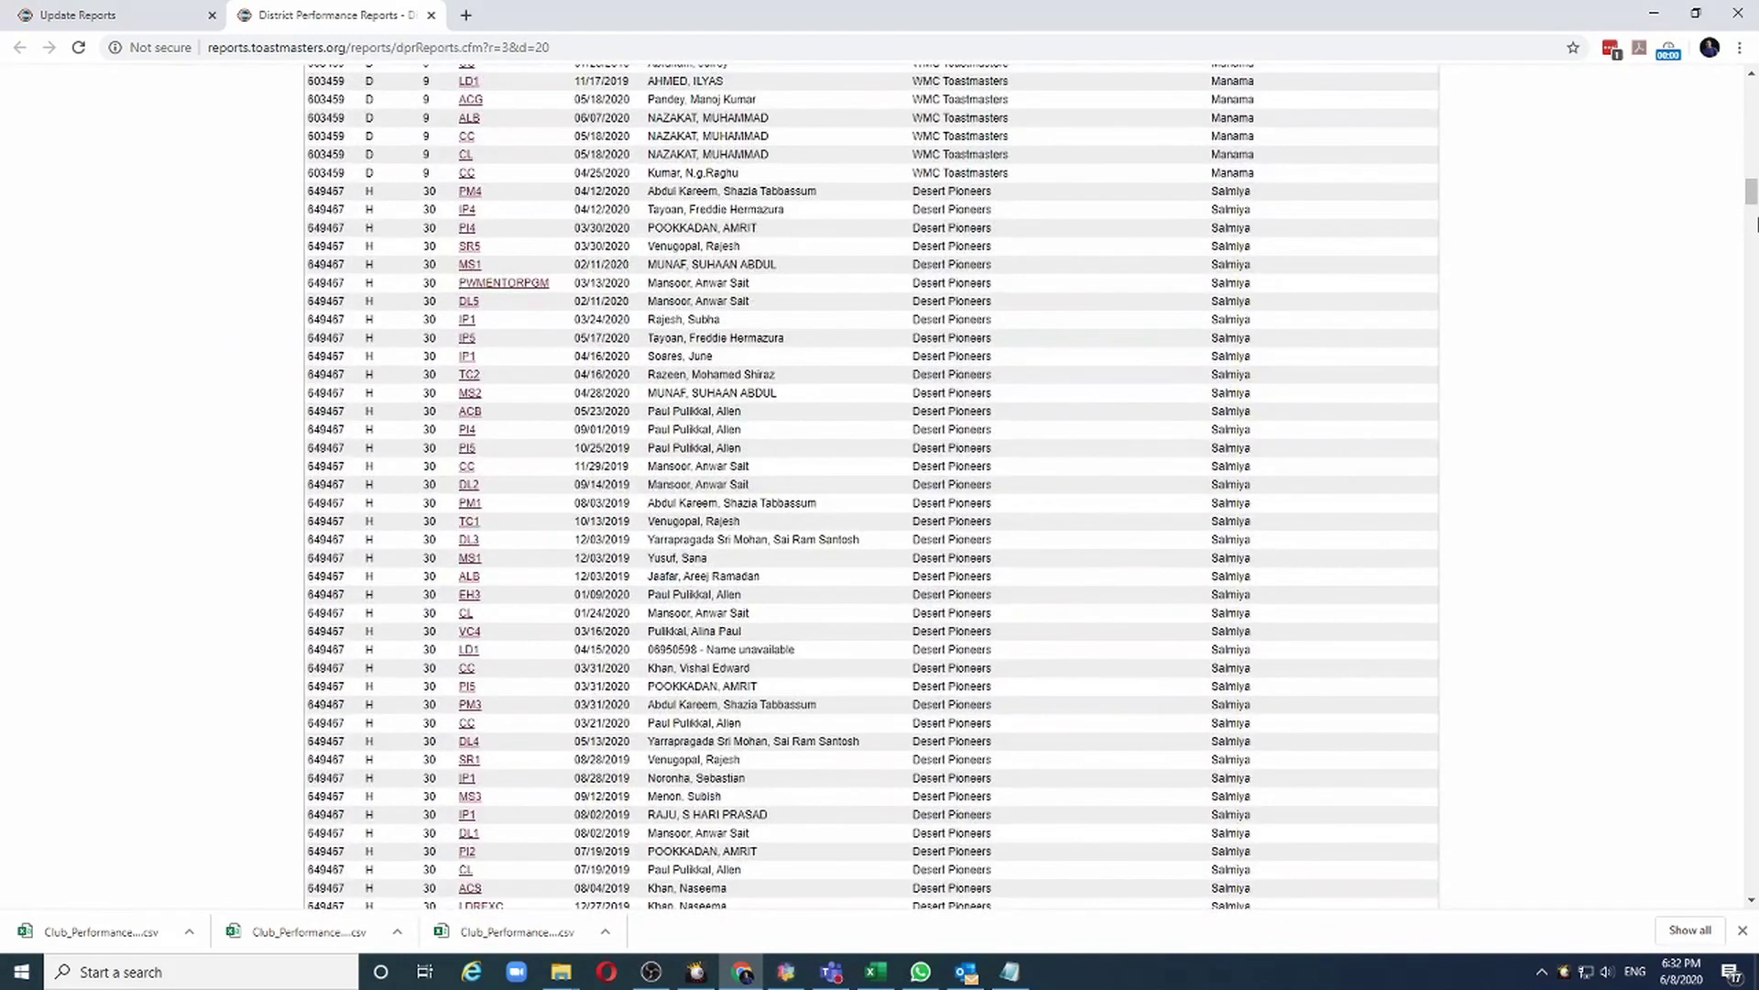
key(Home)
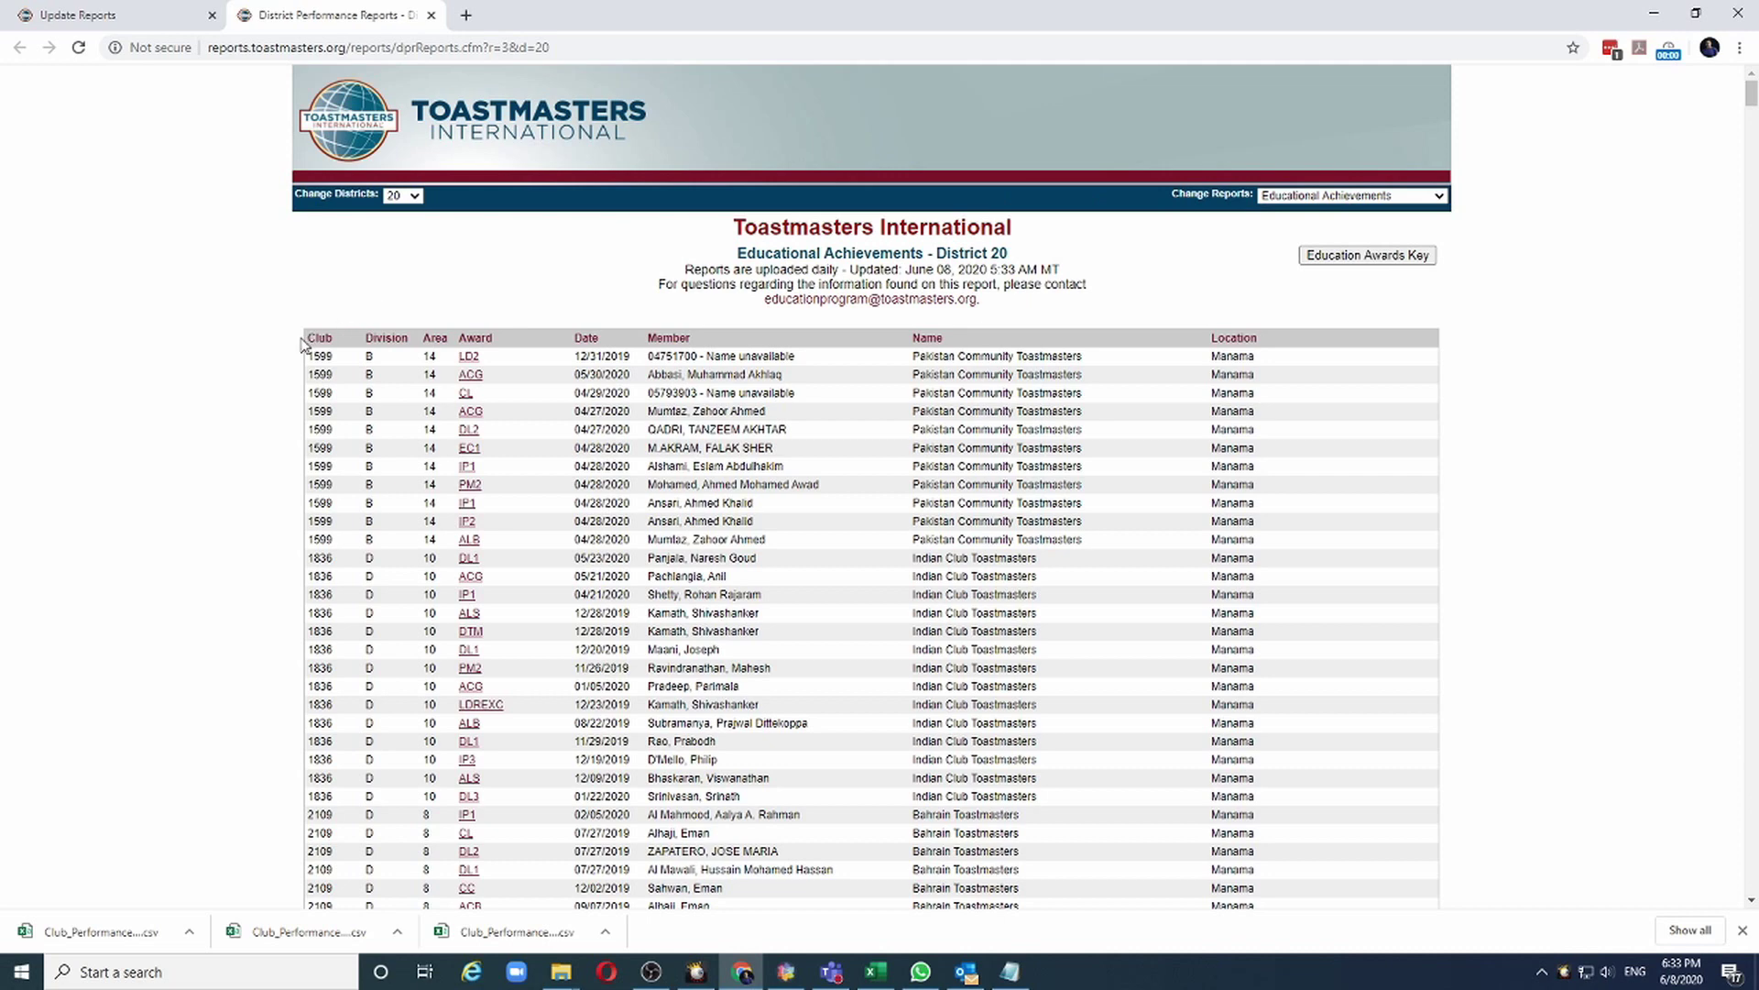
drag(309, 336, 1355, 793)
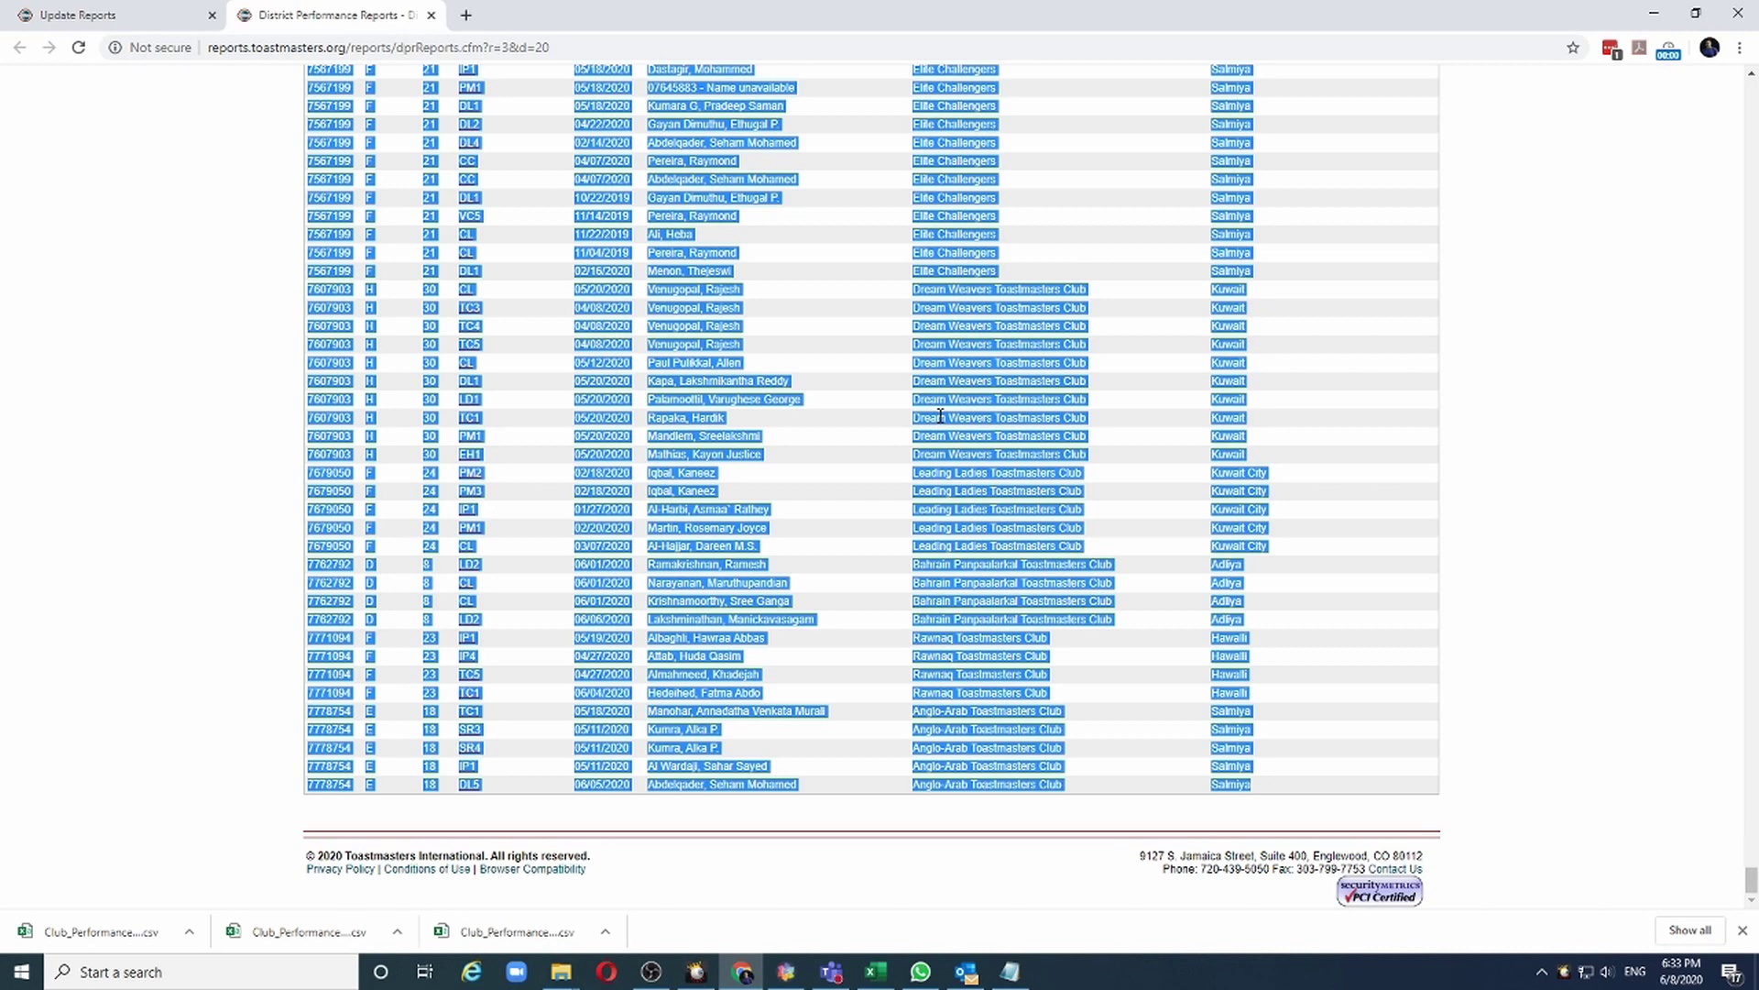
click(174, 971)
Step: Launch Excel with a blank workbook and paste the awards data at A1
text(excel)
key(Return)
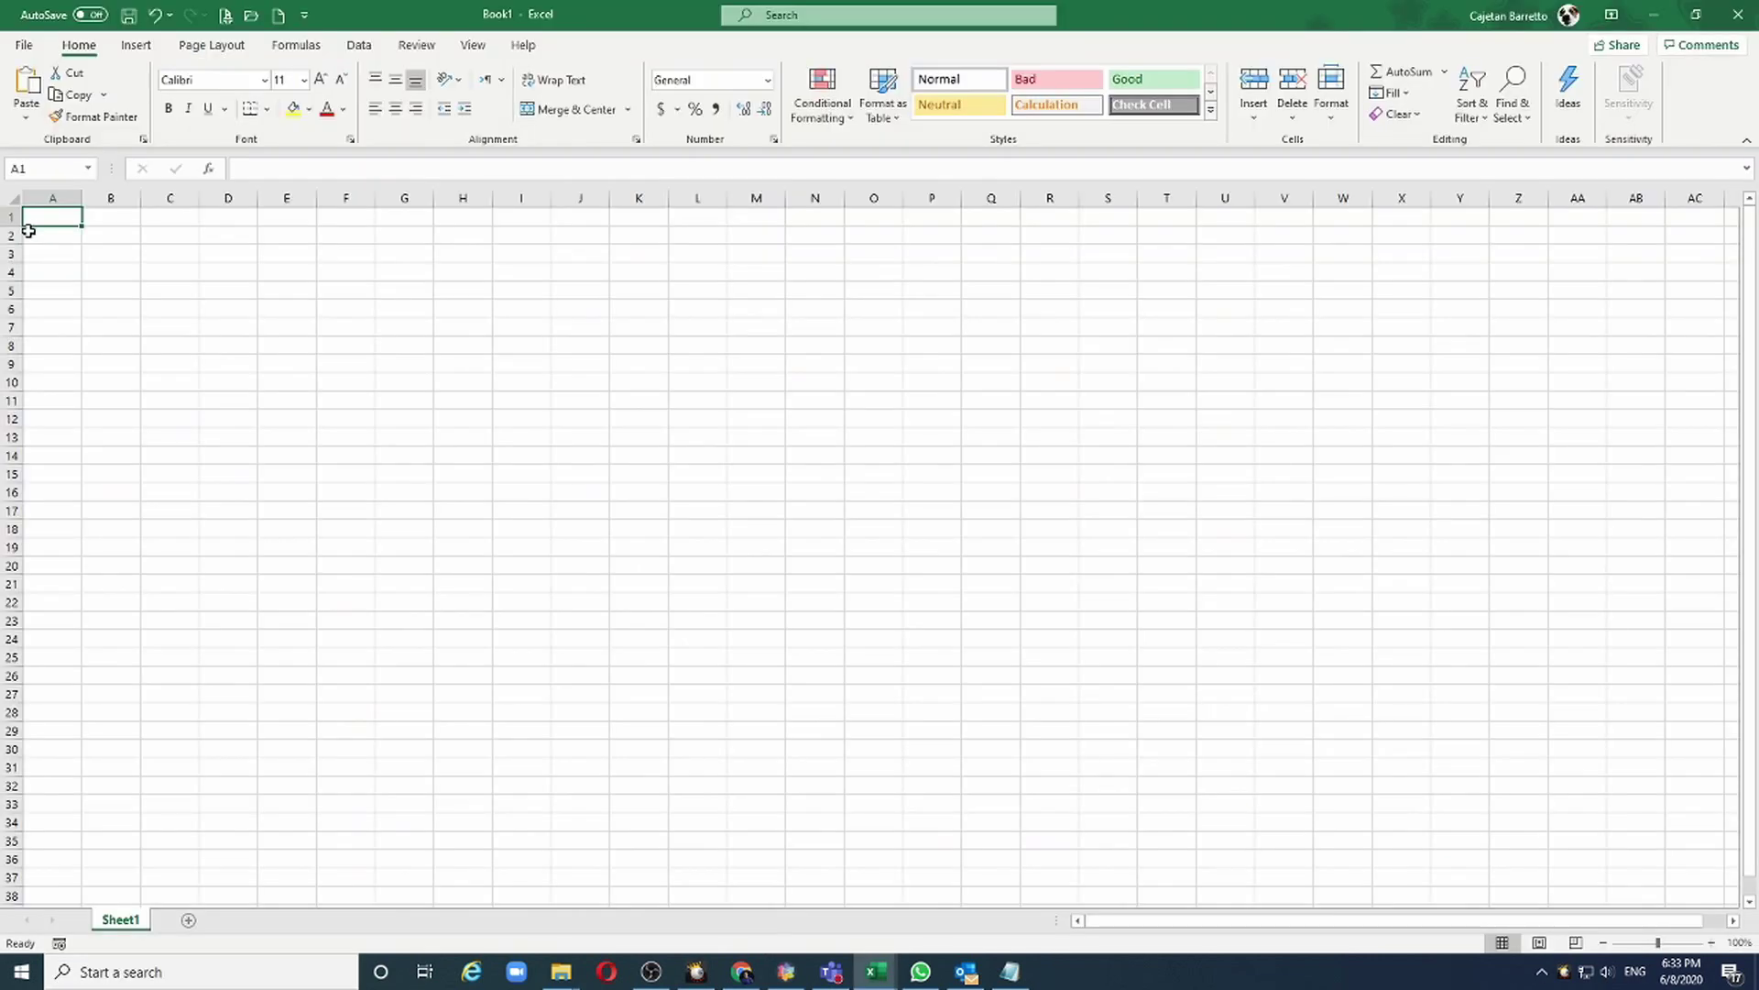
key(ctrl+v)
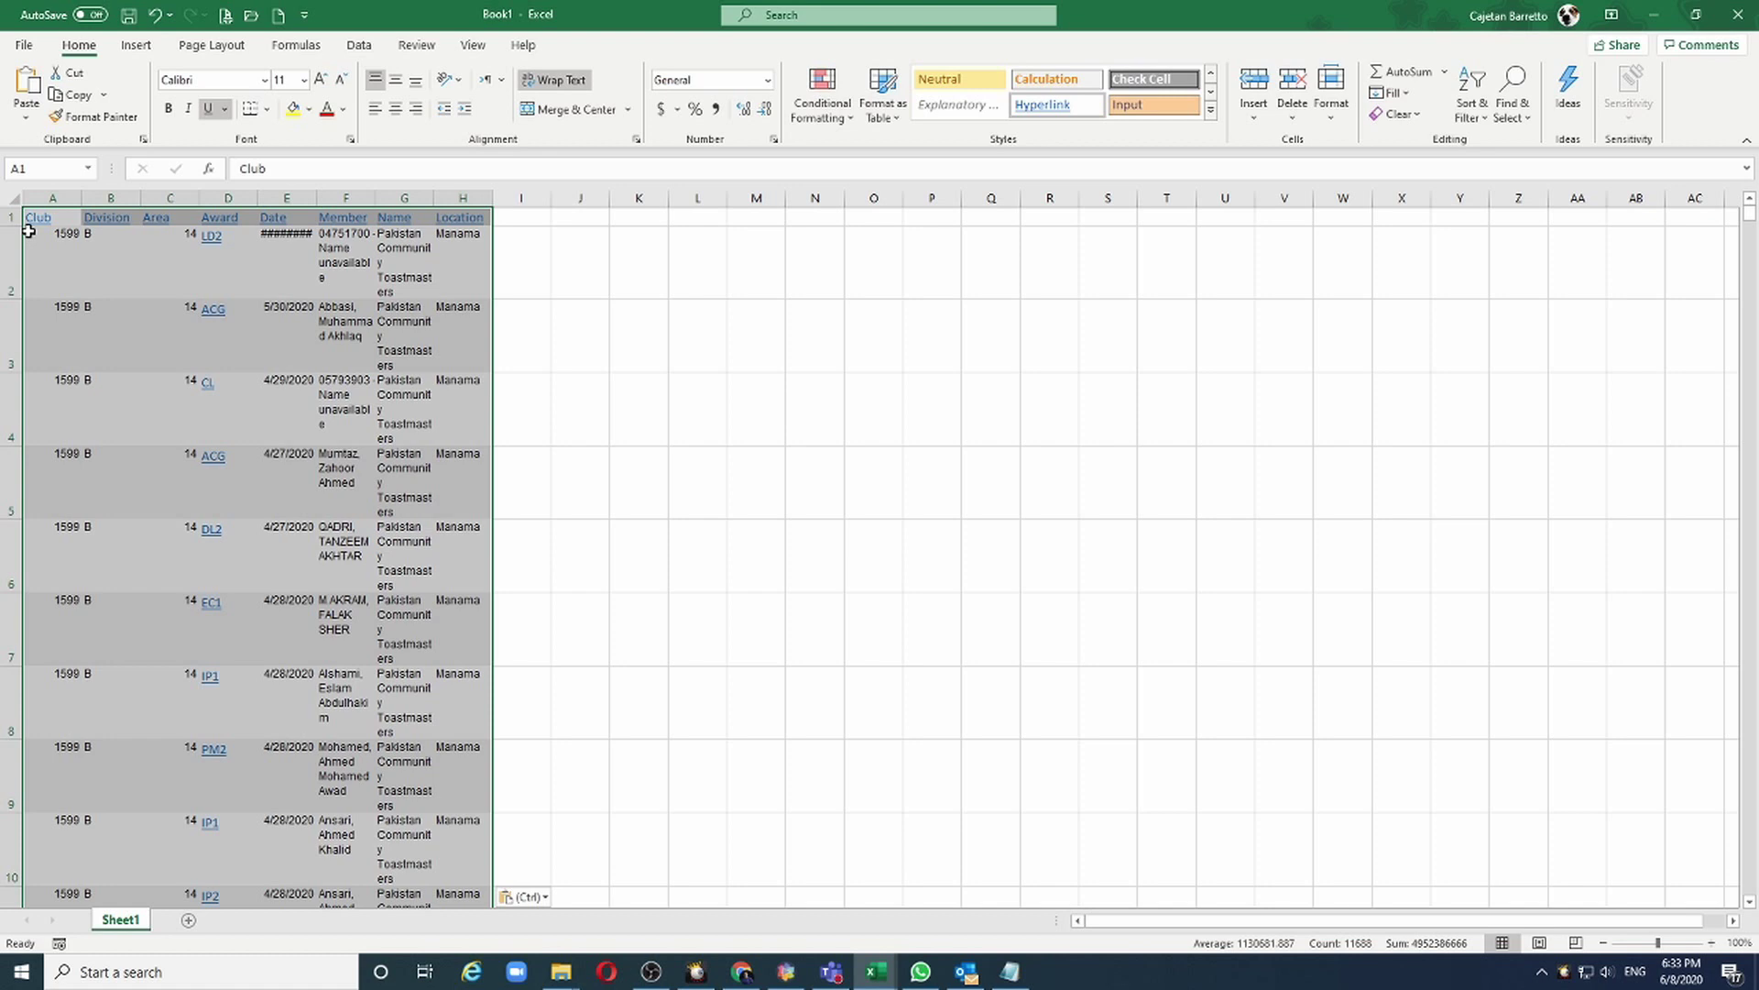
Step: Insert a PivotTable from the pasted data on a new worksheet
click(136, 46)
click(27, 103)
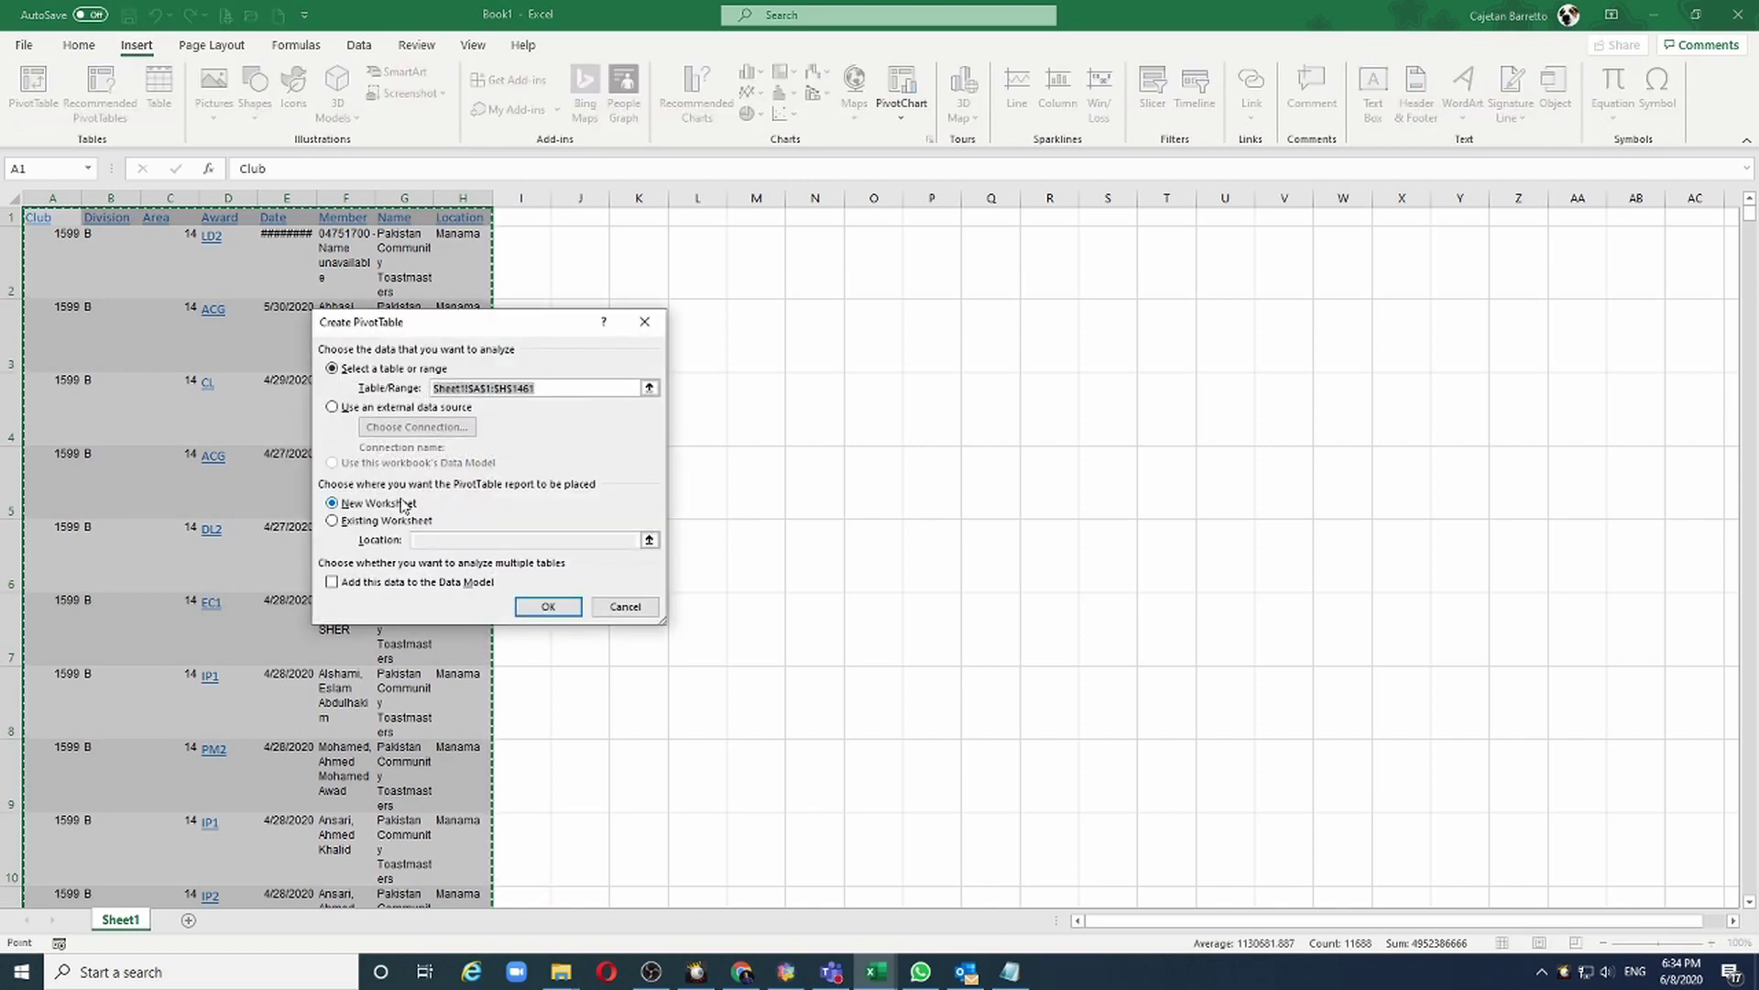
click(555, 607)
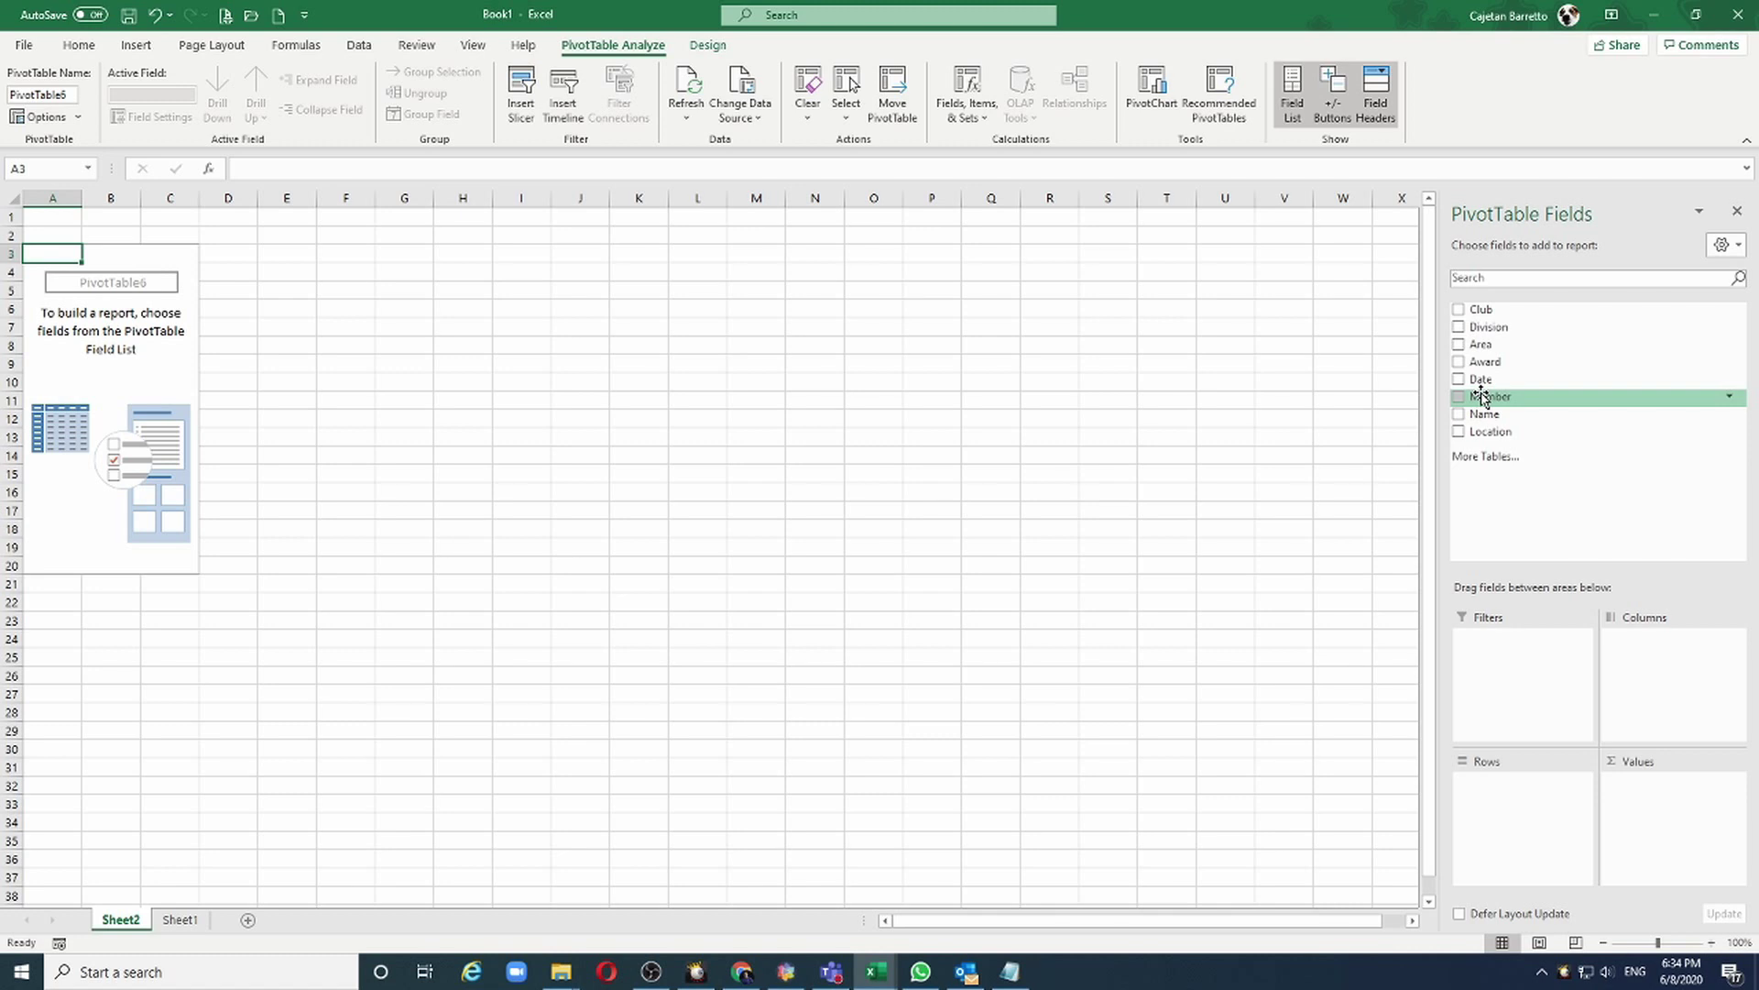
Step: Count Award per Member and sort largest to smallest, with the top two at 12
drag(1483, 396, 1502, 792)
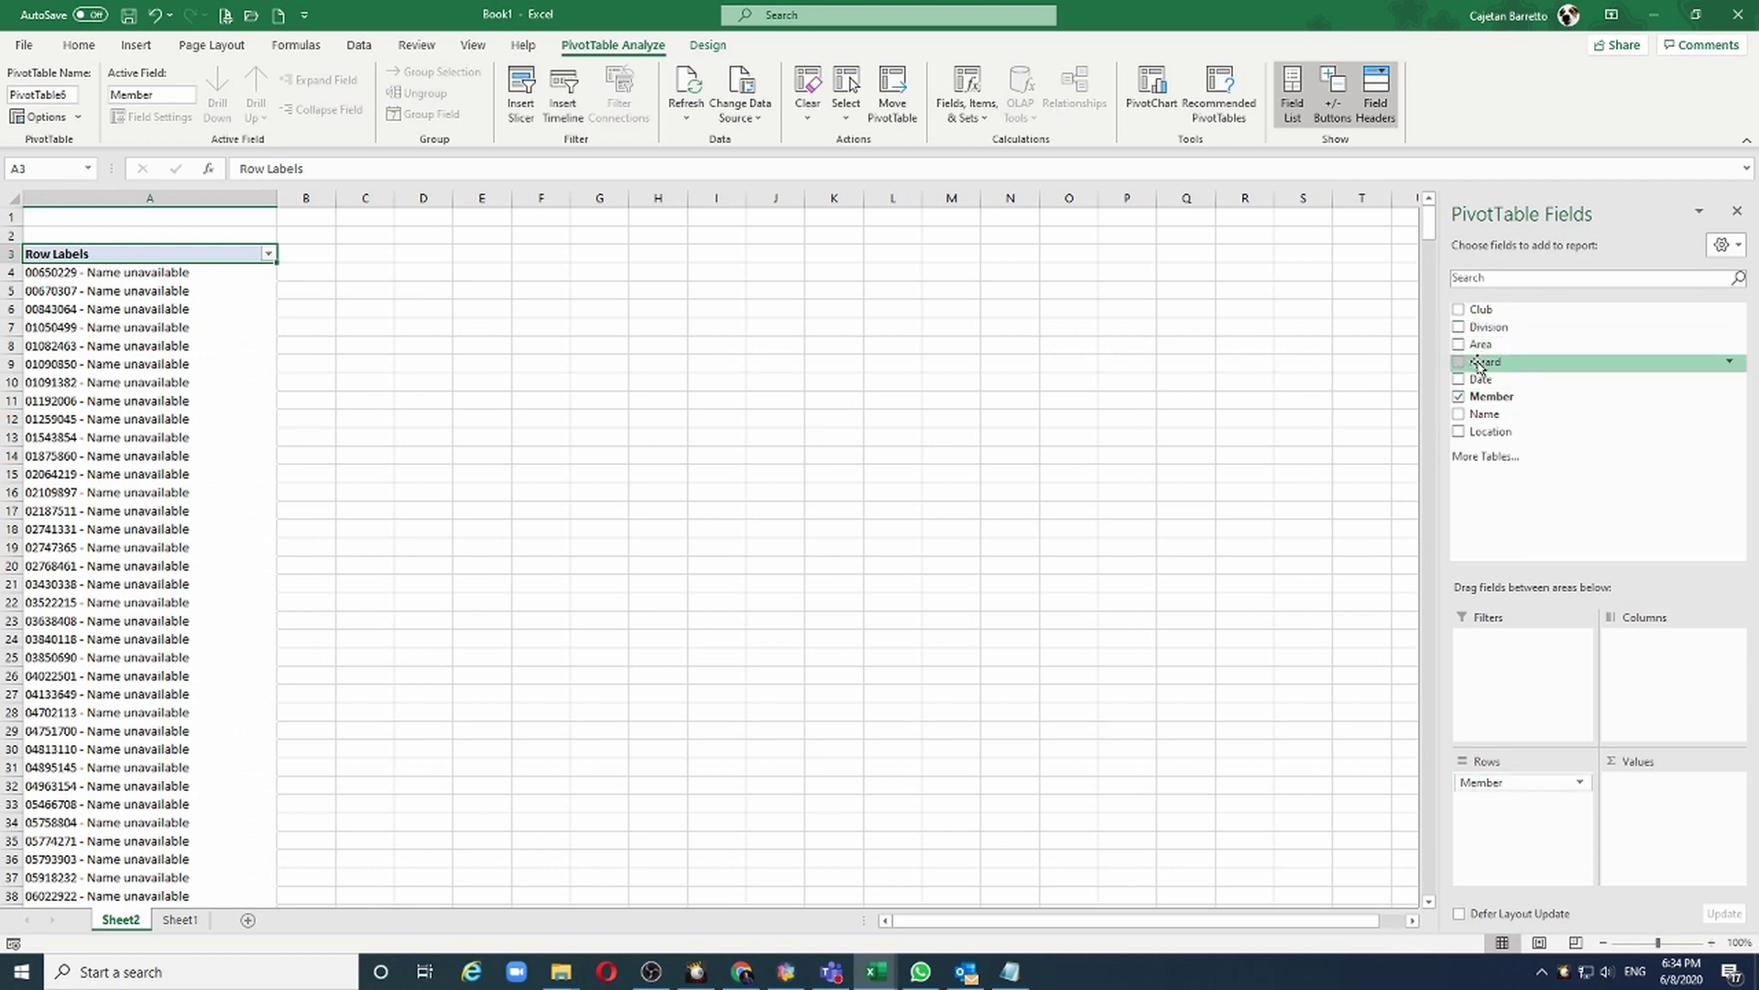
drag(1480, 366, 1677, 805)
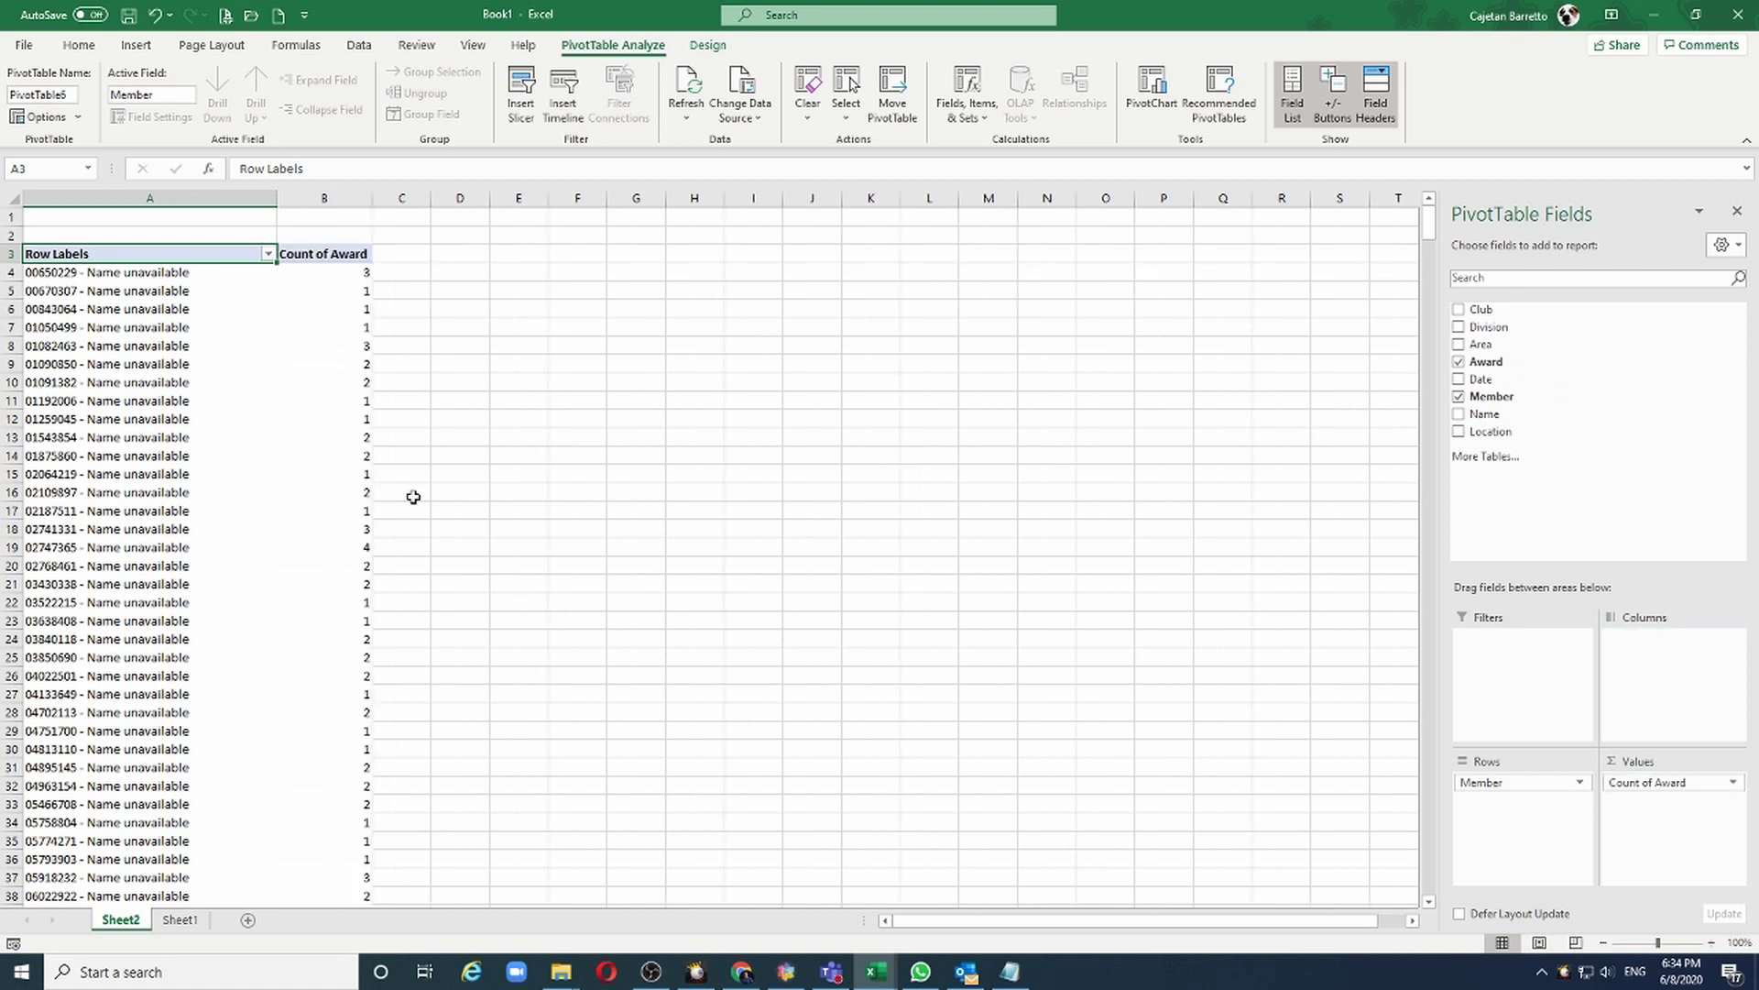
right_click(316, 291)
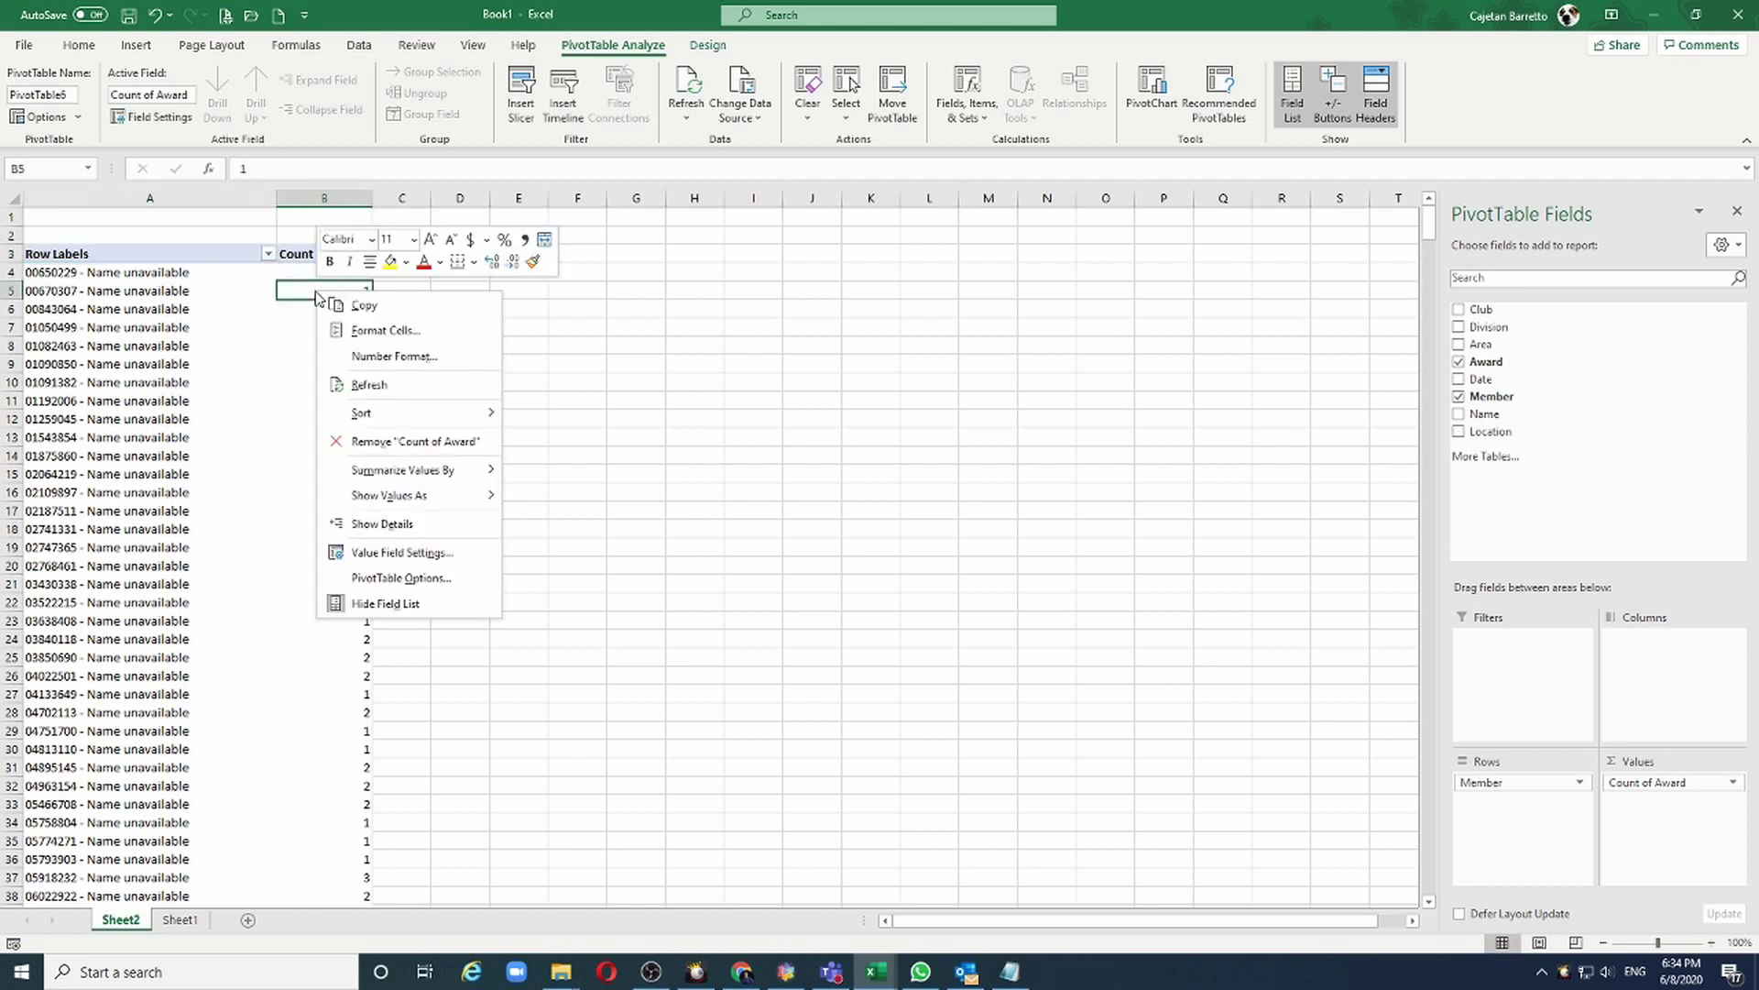
mouse_move(377, 414)
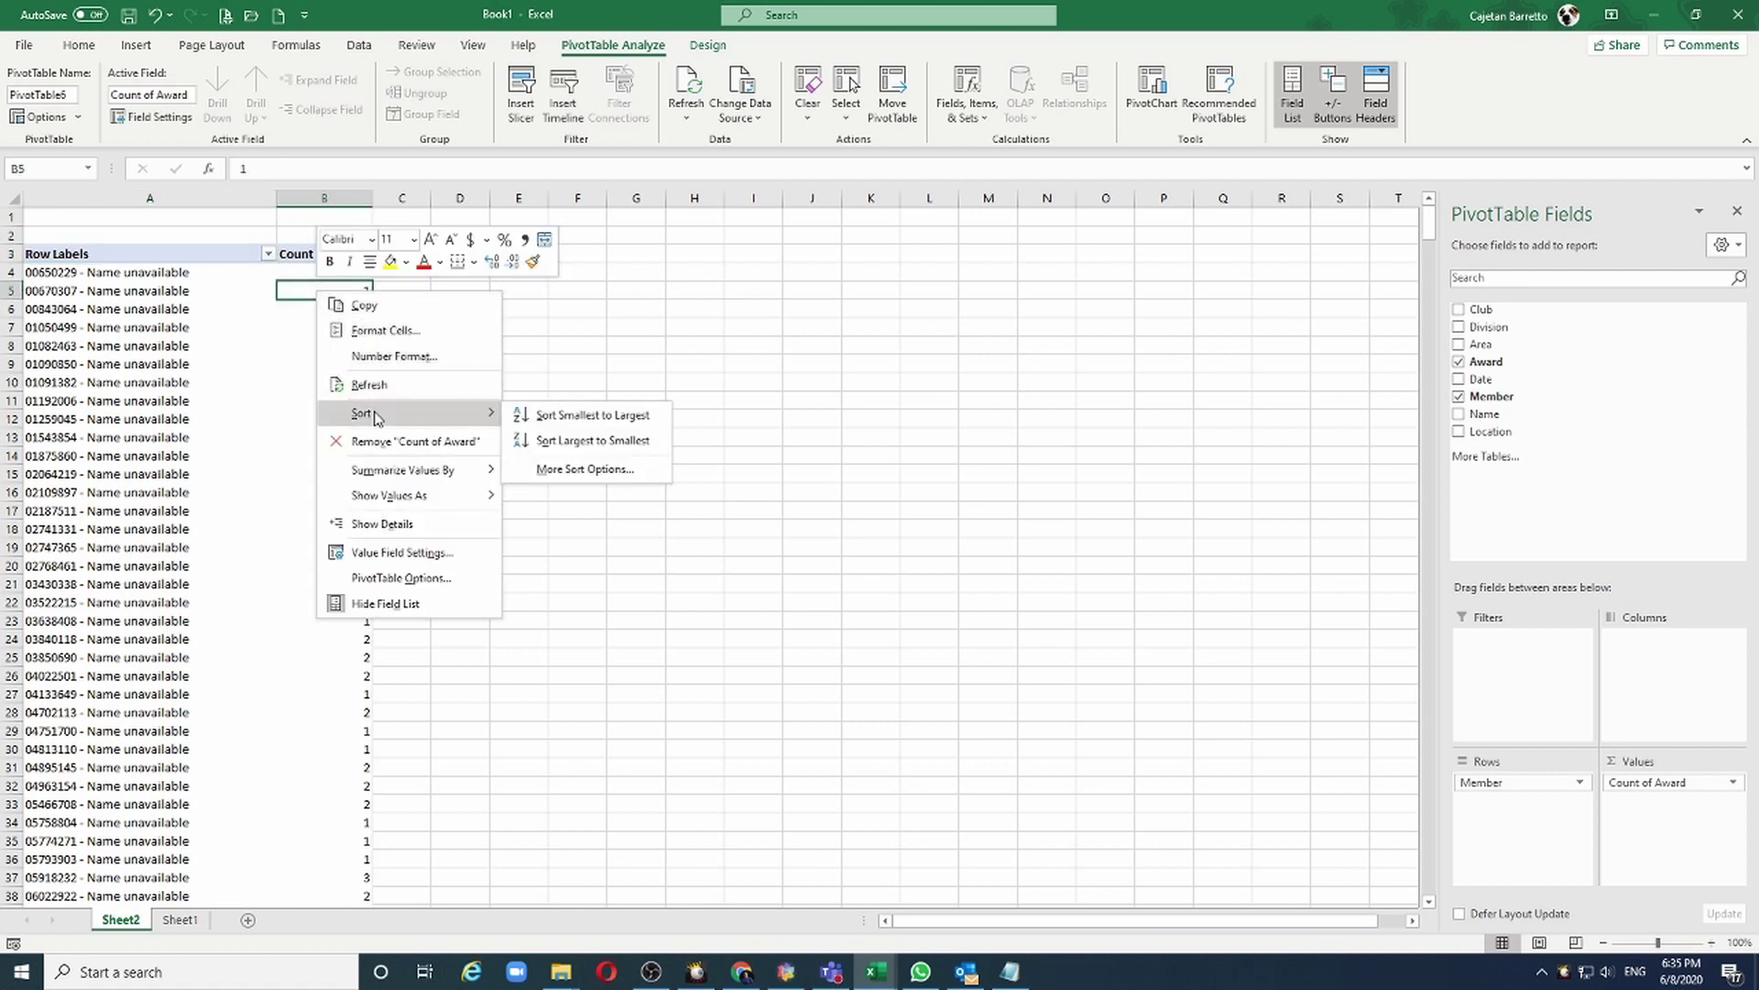
click(612, 441)
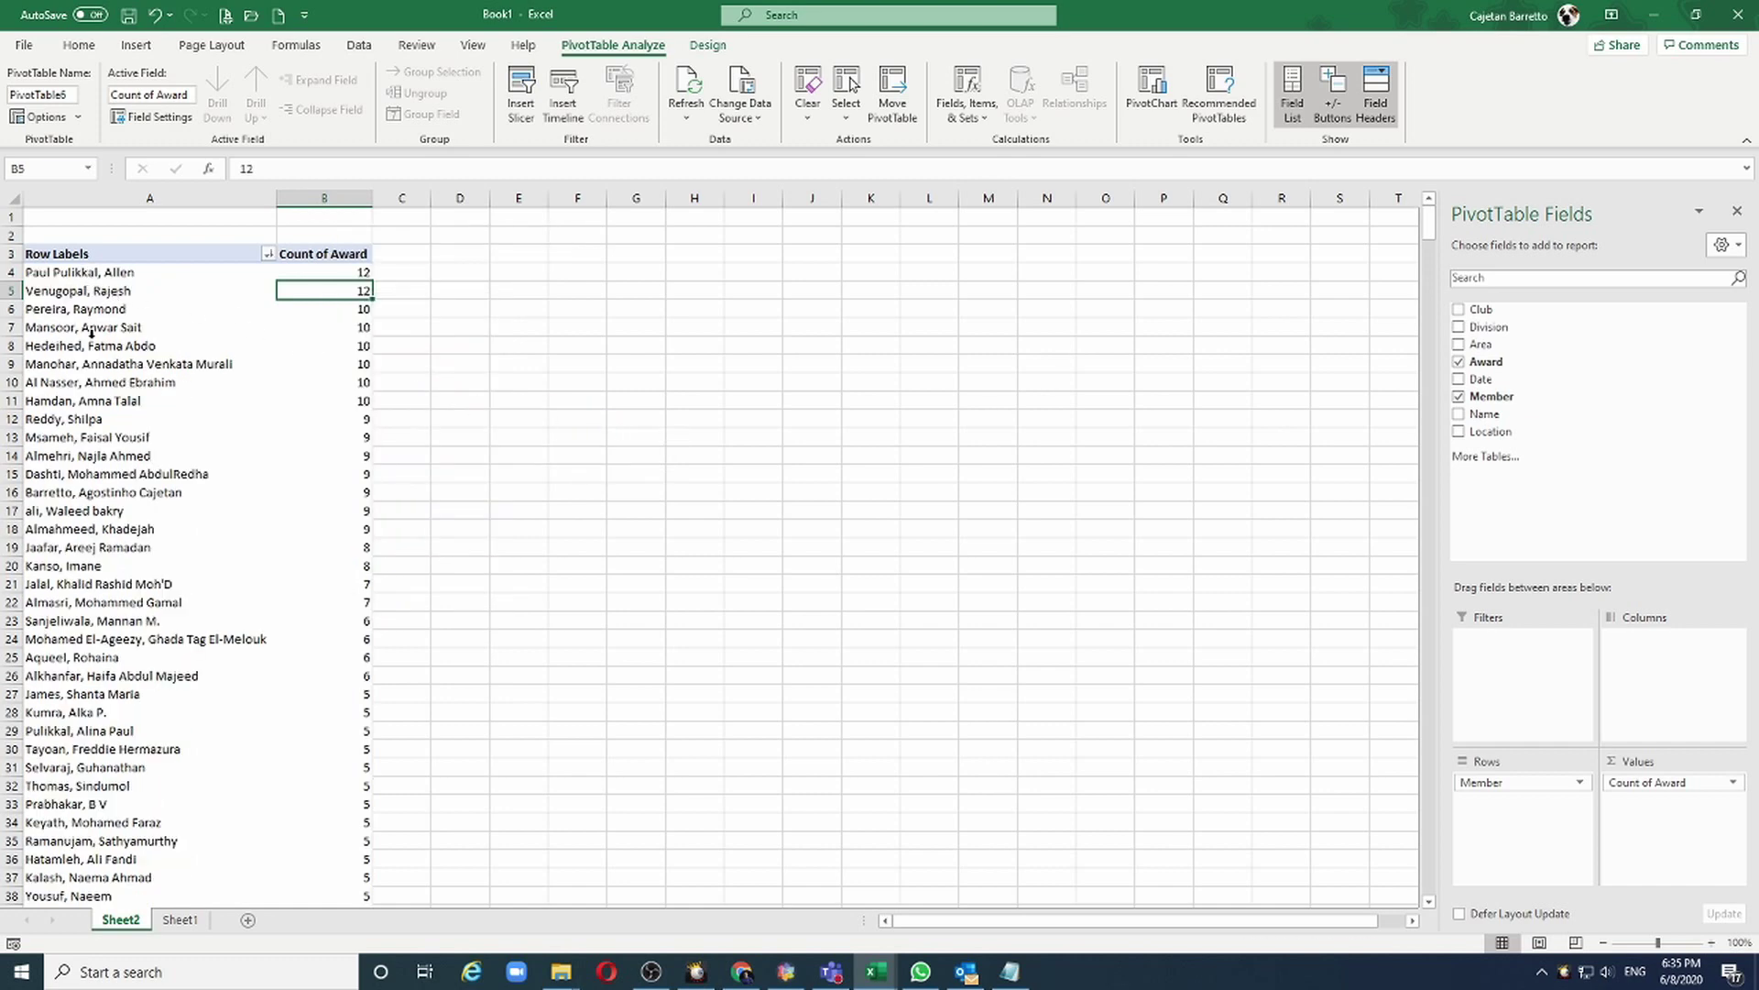
scroll(83, 373, up, 6)
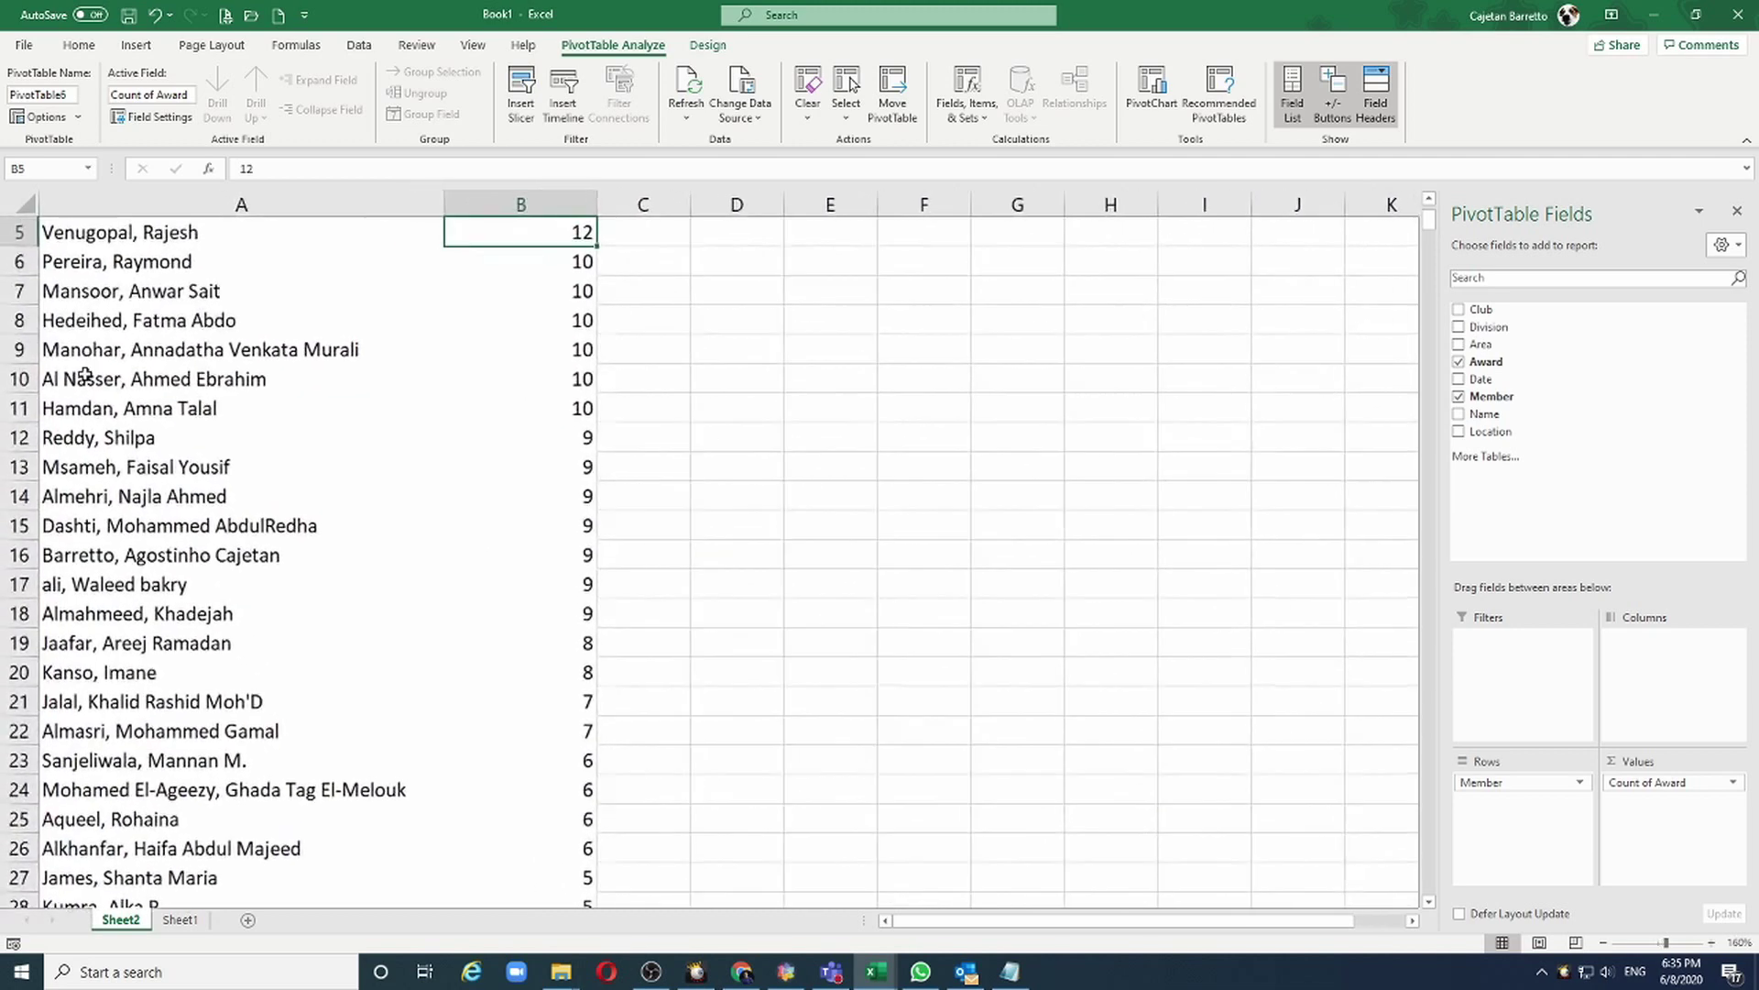
scroll(83, 373, up, 2)
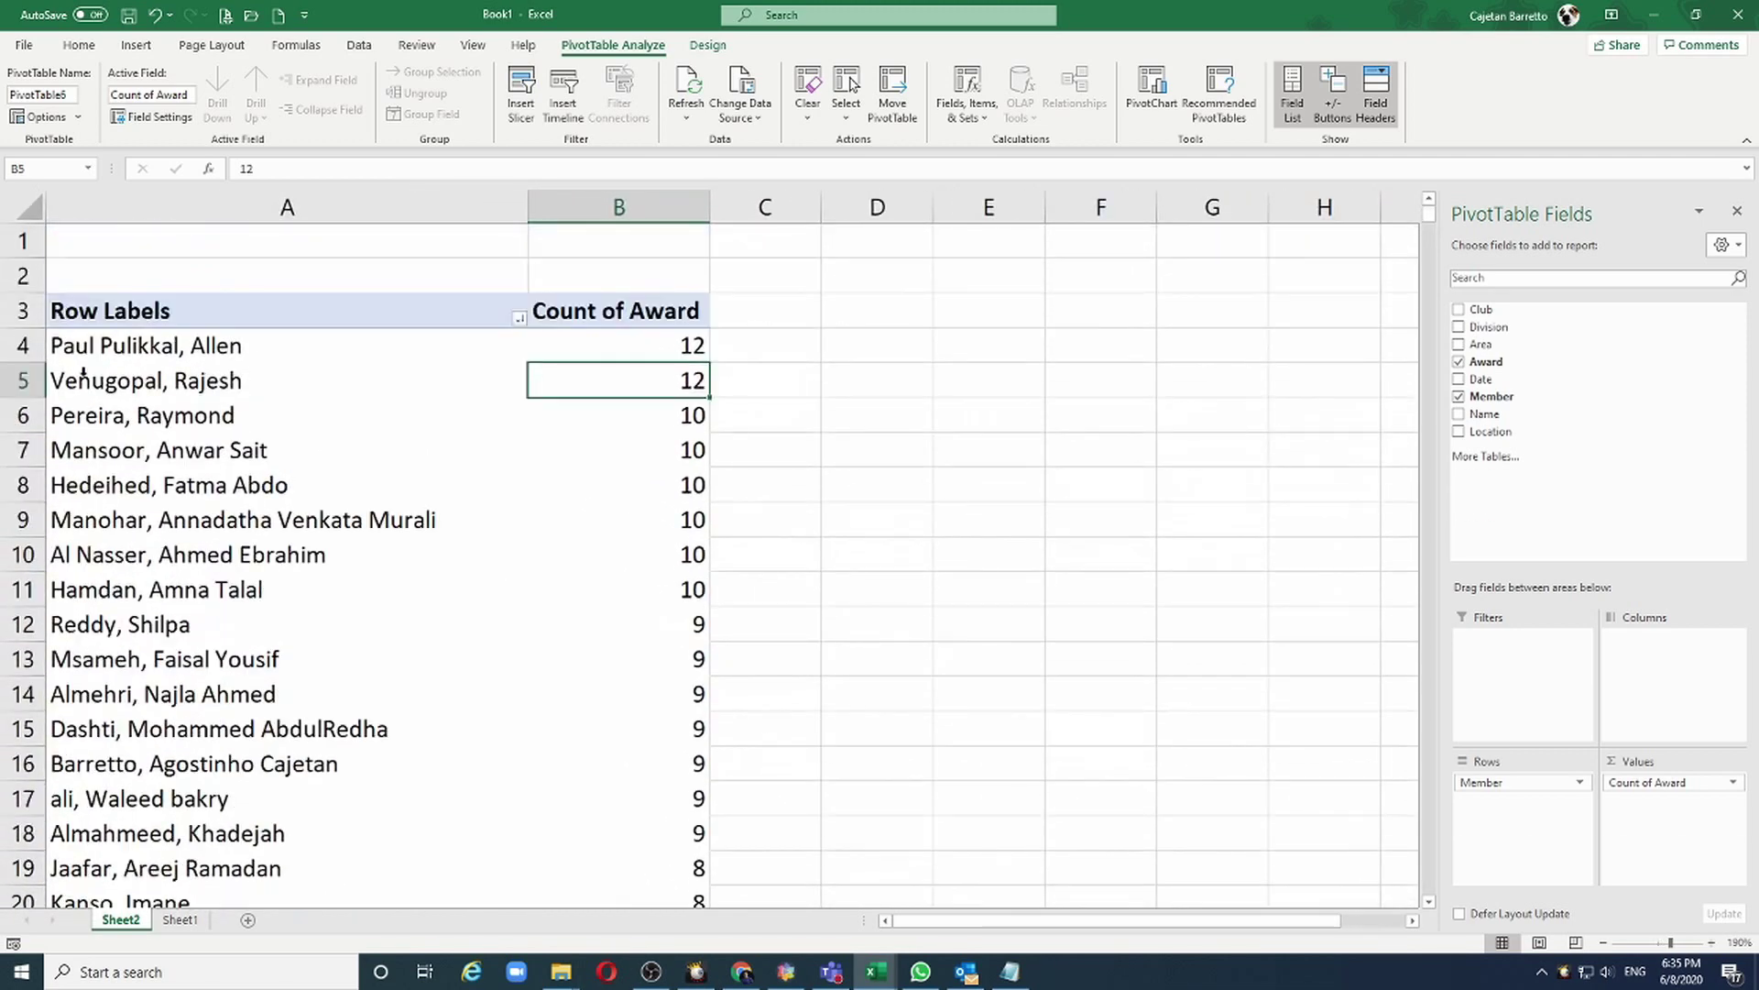
click(84, 312)
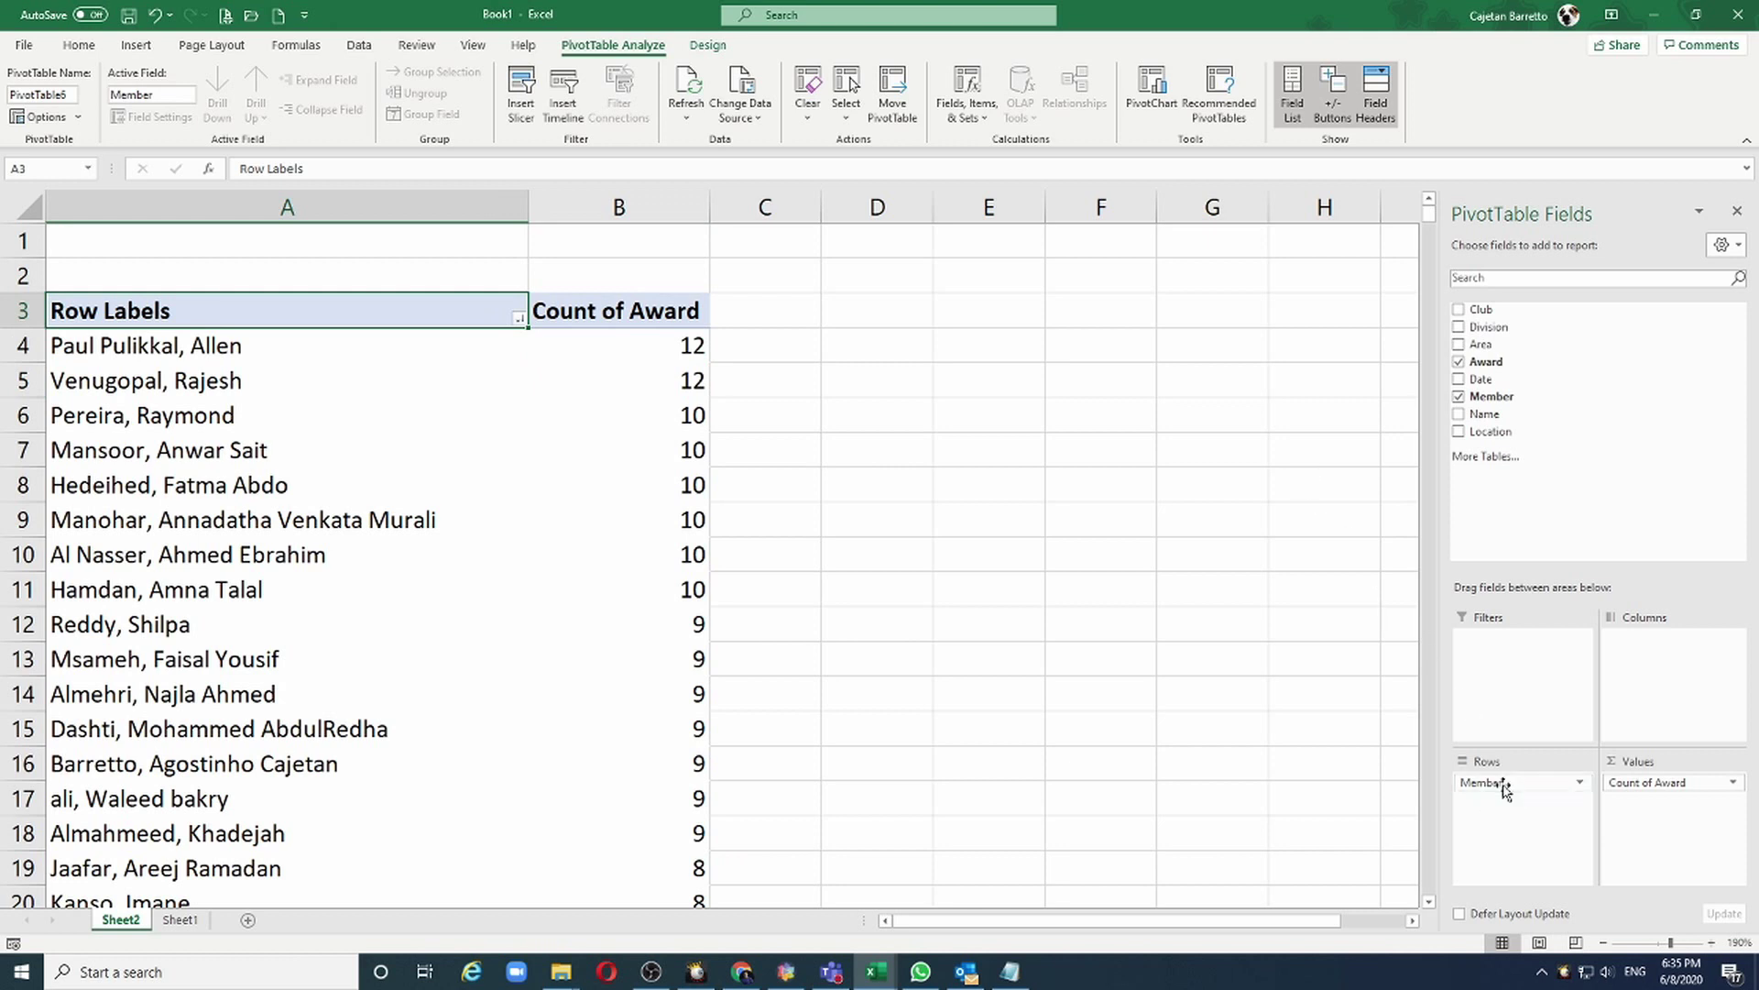
Step: Replace Member in the rows so awards are counted per Division A–H, total 1460
drag(1489, 783, 1618, 401)
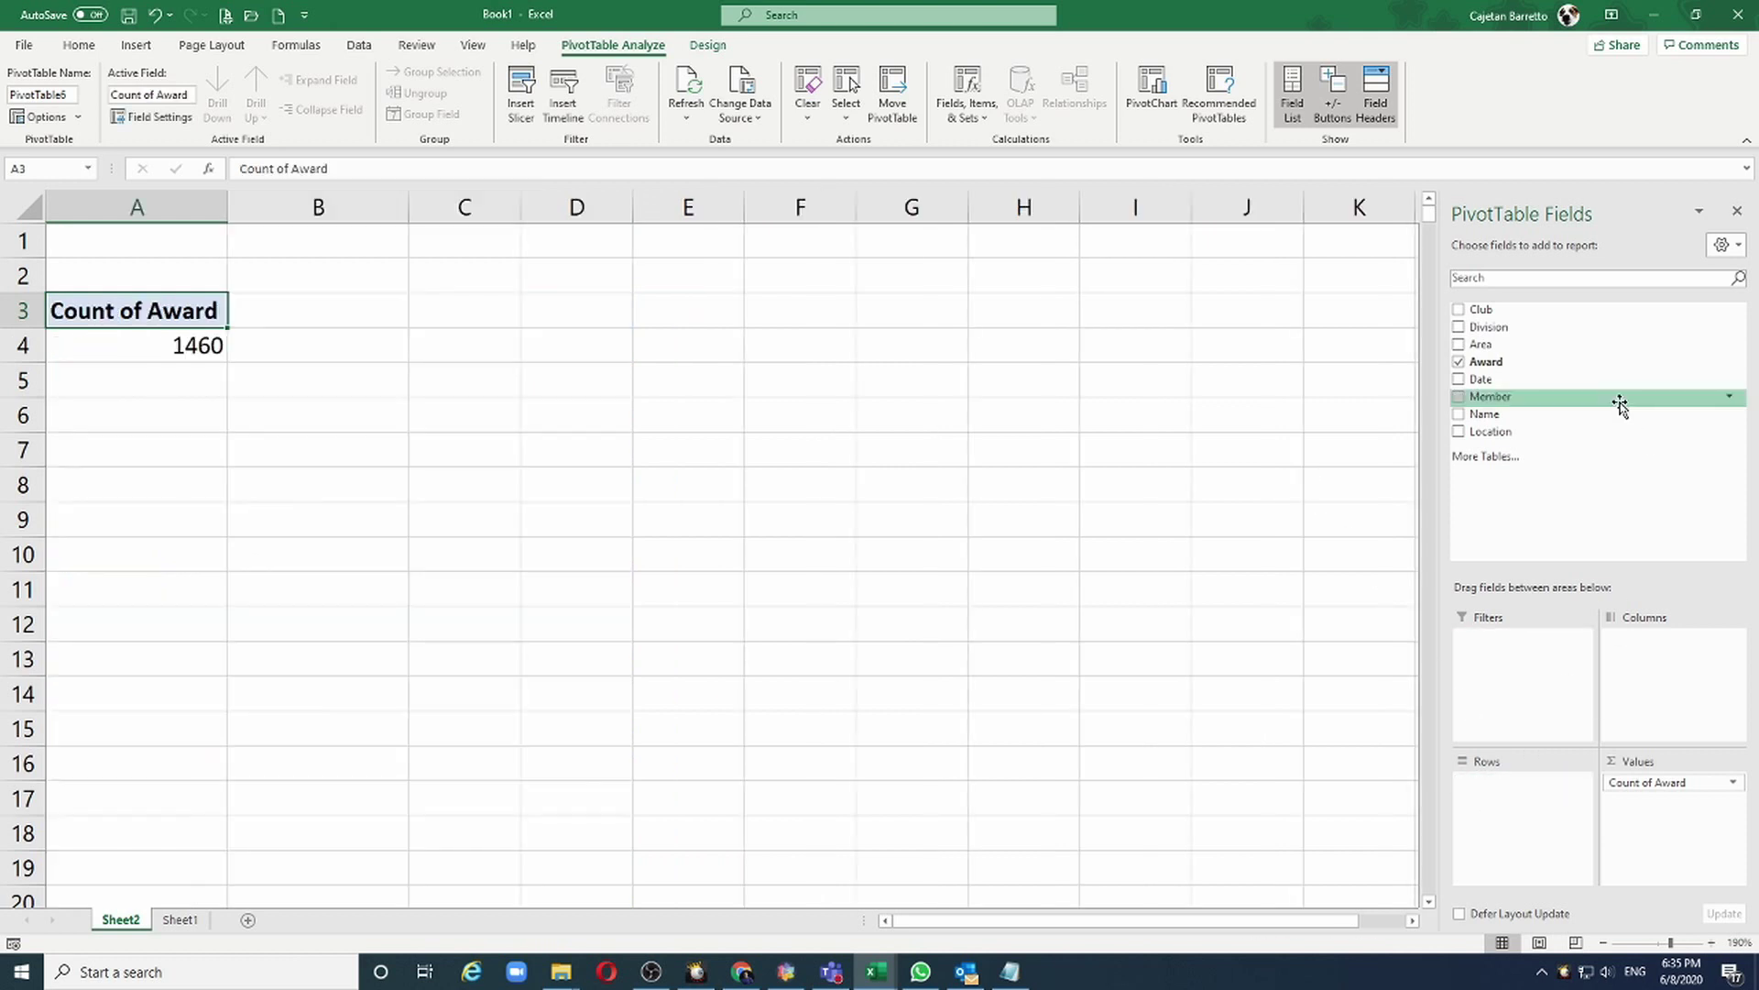
drag(1466, 347, 1503, 793)
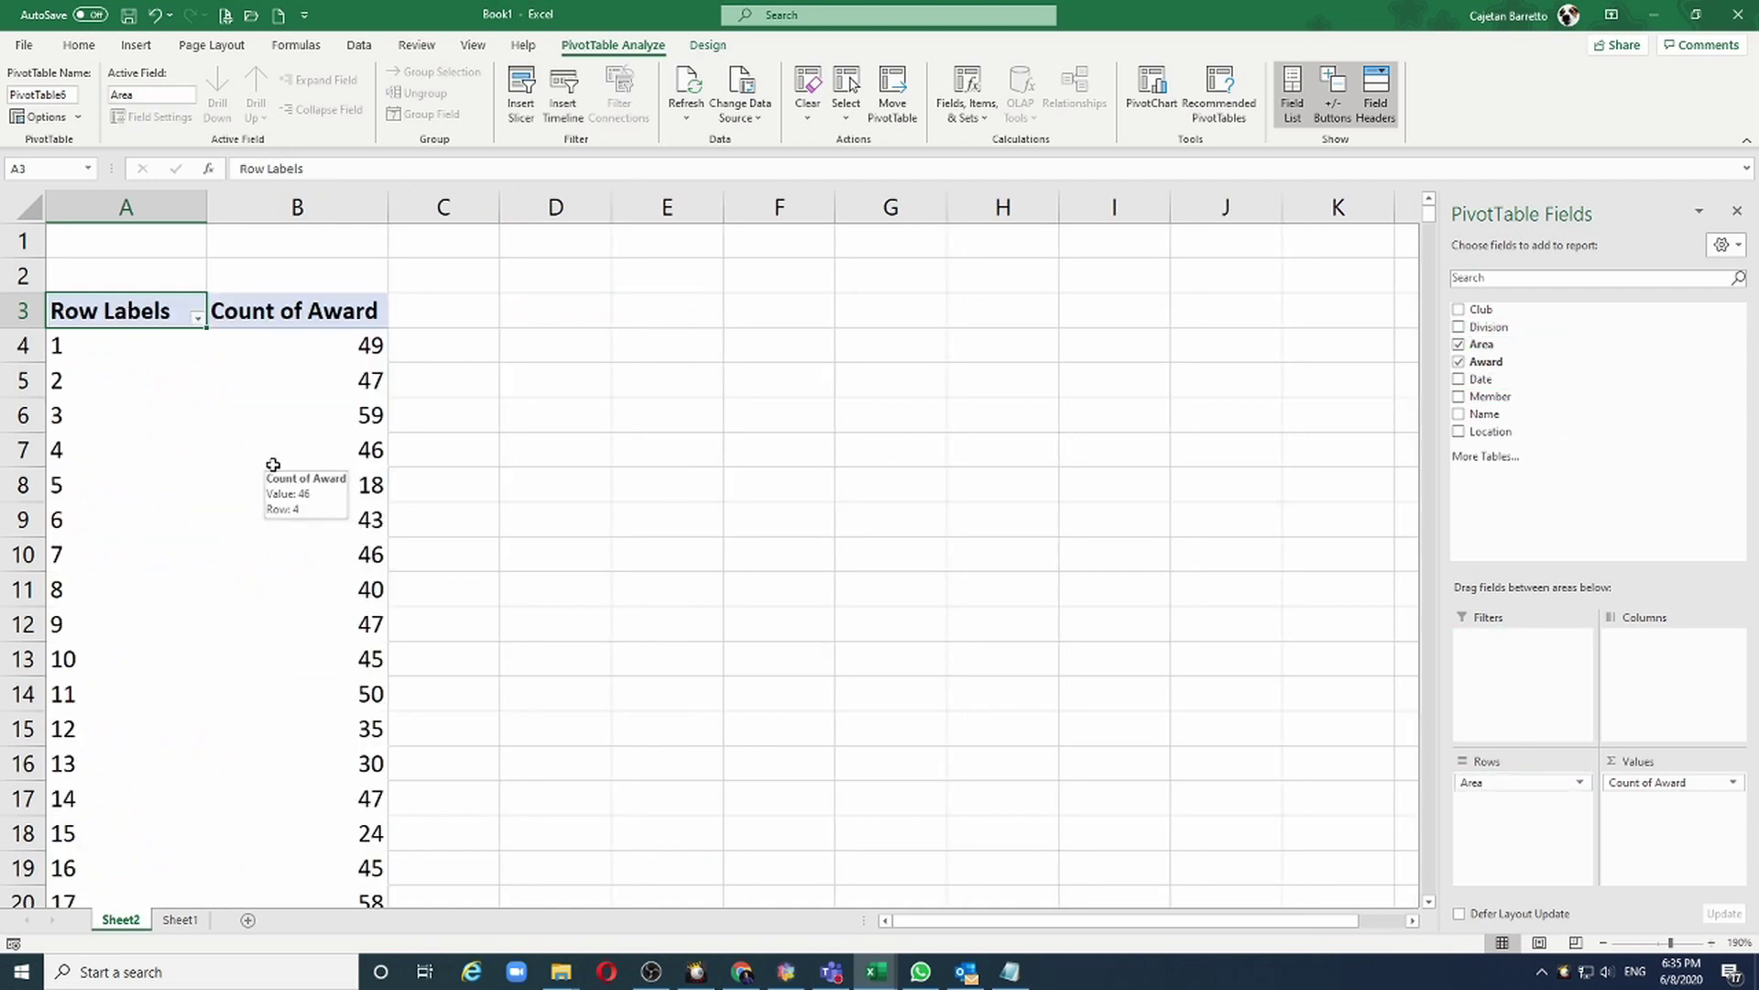
mouse_move(1503, 784)
mouse_down()
mouse_move(1593, 394)
mouse_move(1558, 362)
mouse_move(1610, 442)
mouse_move(1520, 808)
mouse_up()
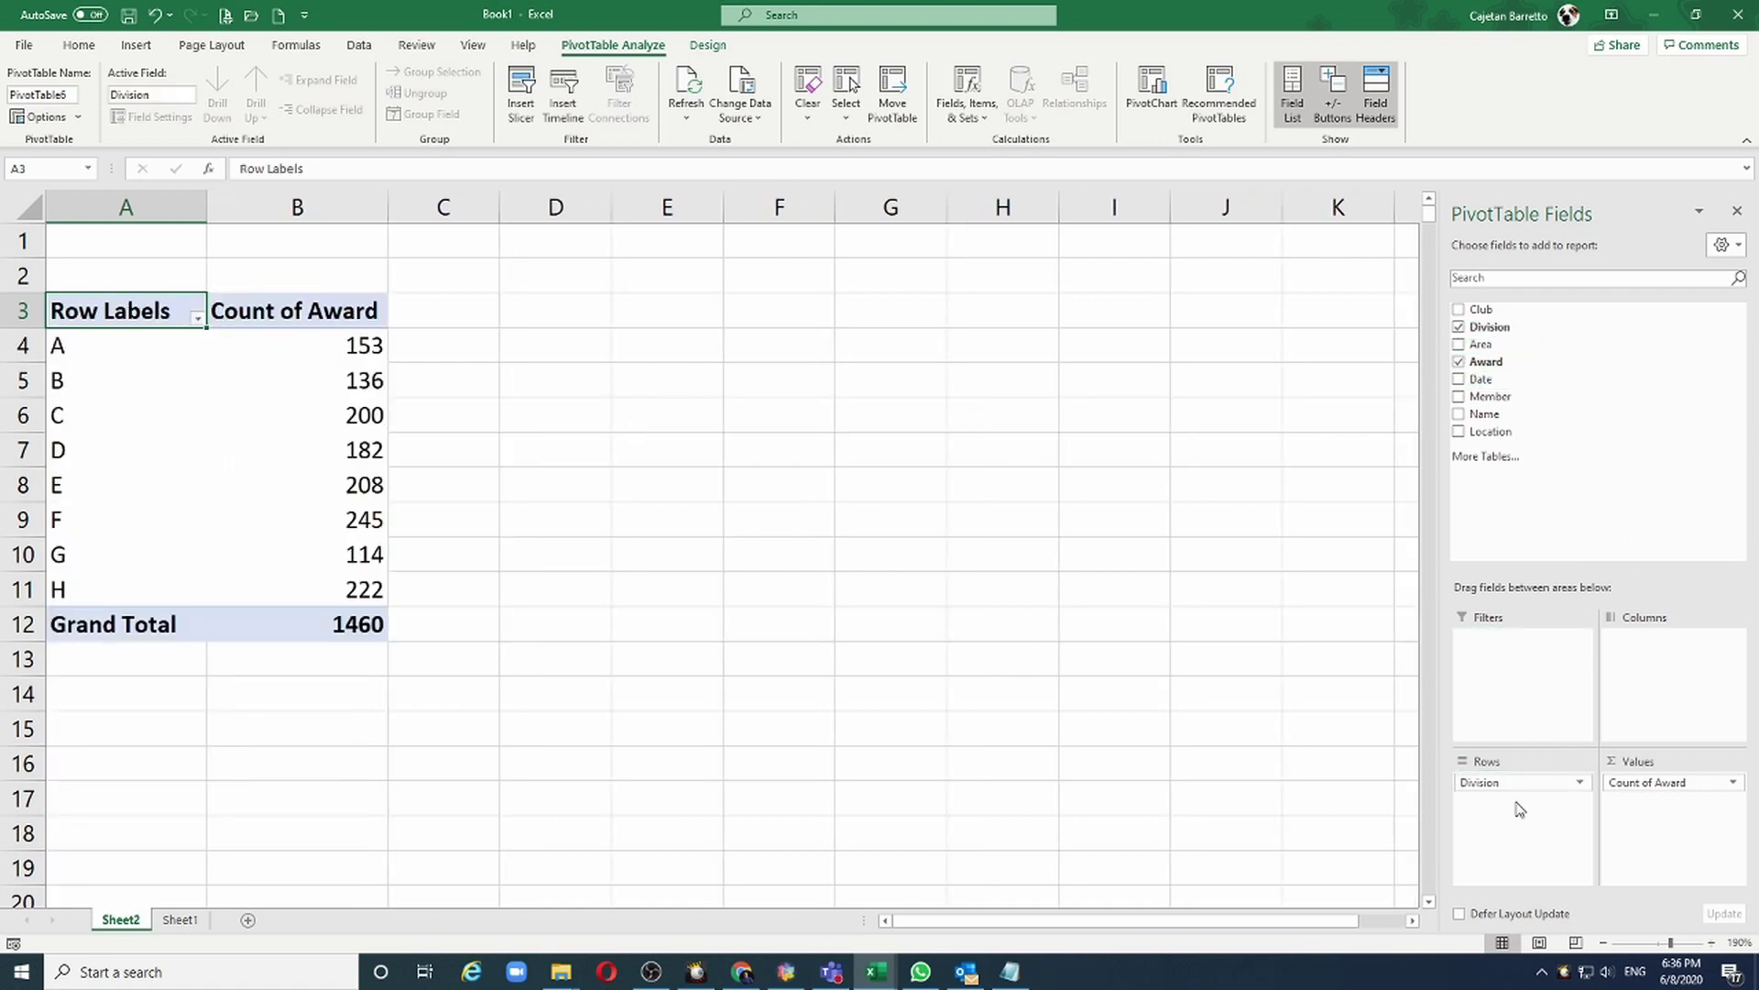